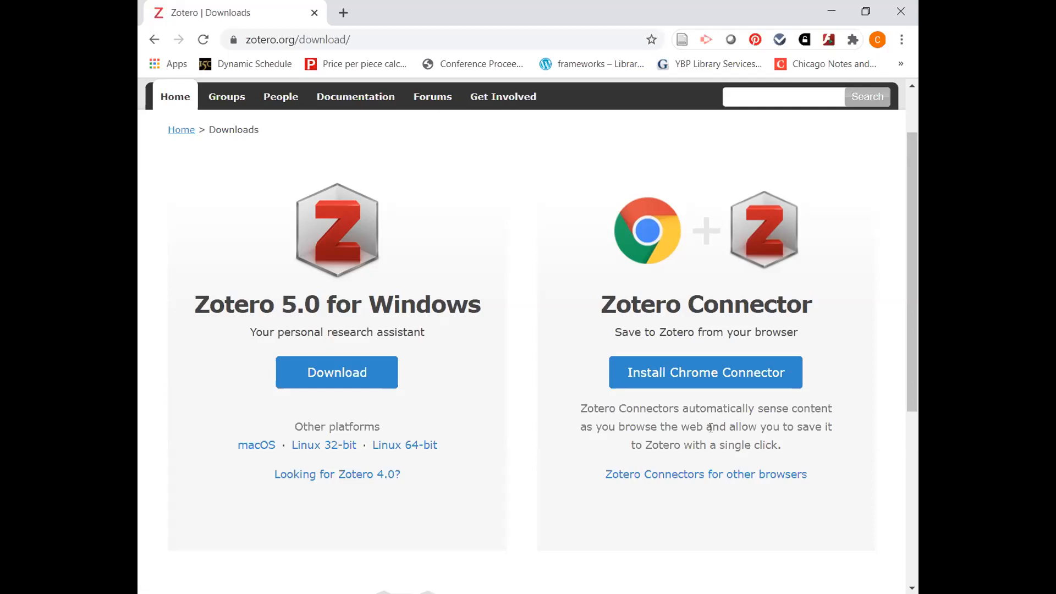
- Show the Zotero Connectors available for other browsers on the Zotero downloads page
scroll(711, 428, down, 1)
click(713, 398)
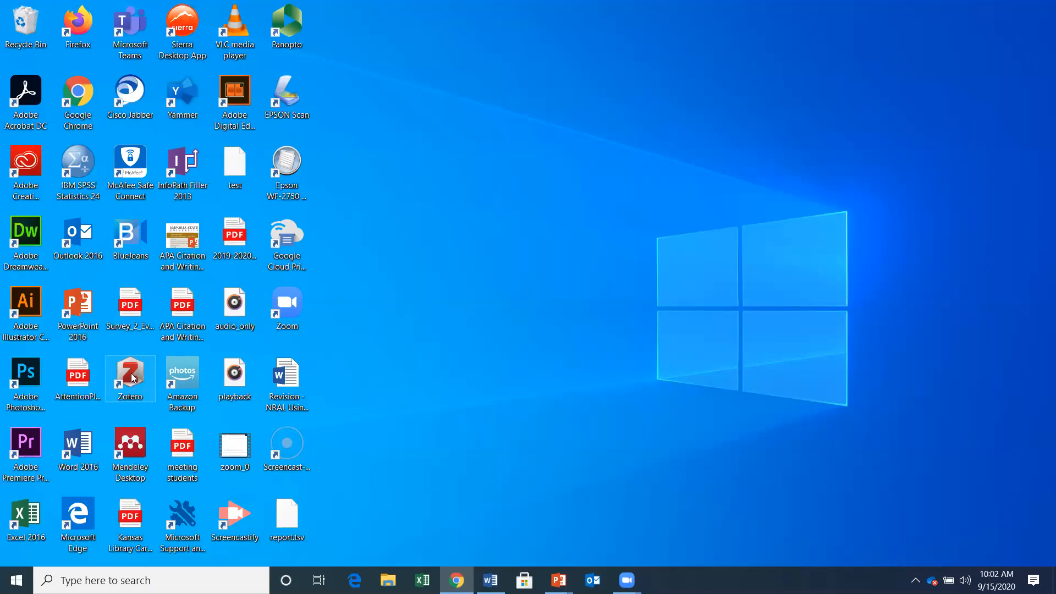
- Launch Zotero from the desktop, inspect the Sync settings in its preferences, and close them without changes
double_click(133, 378)
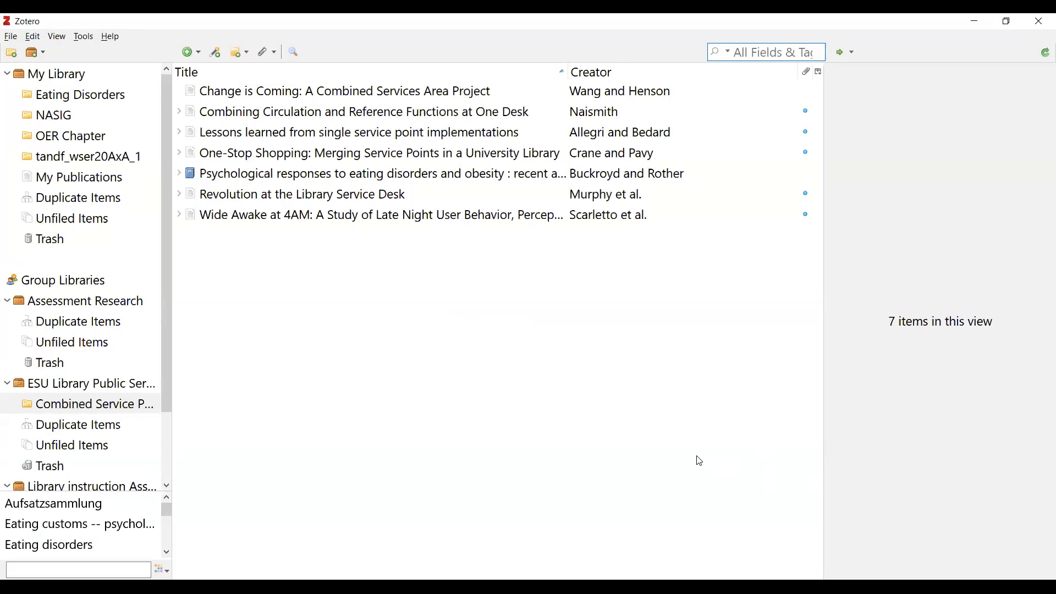
click(33, 37)
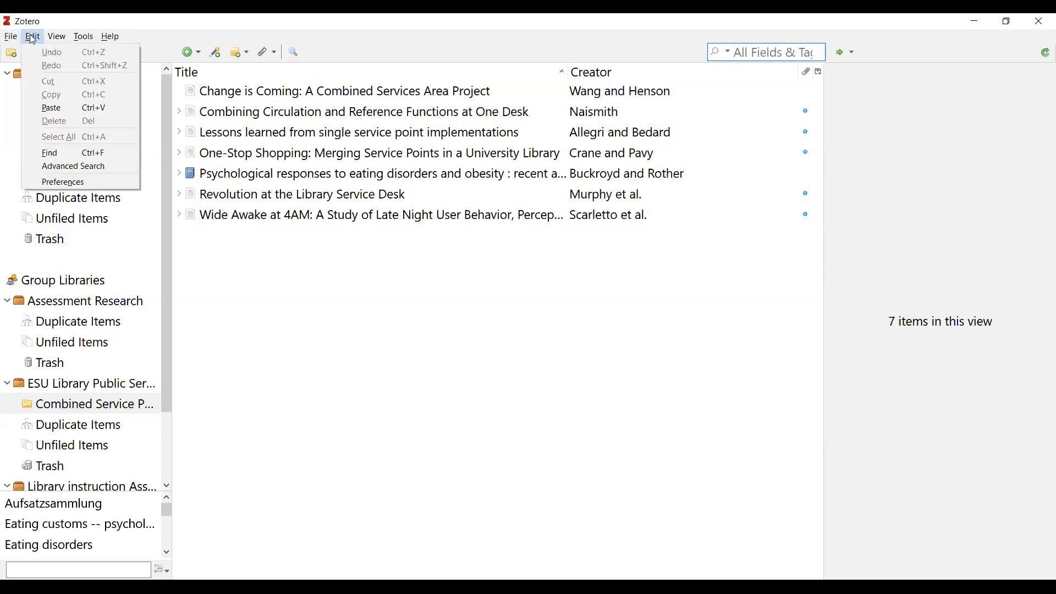
click(64, 182)
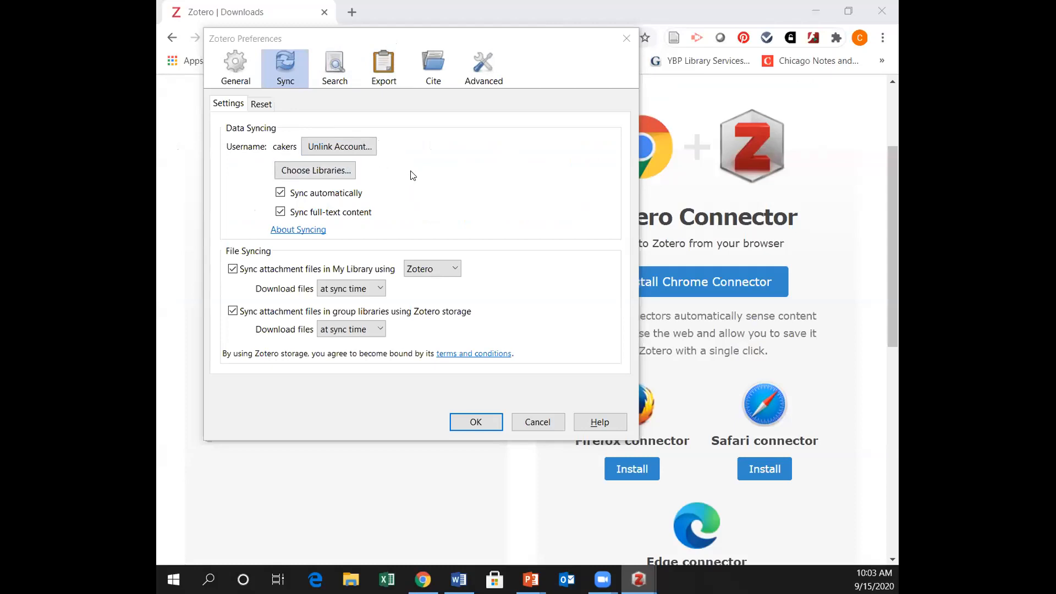
click(538, 422)
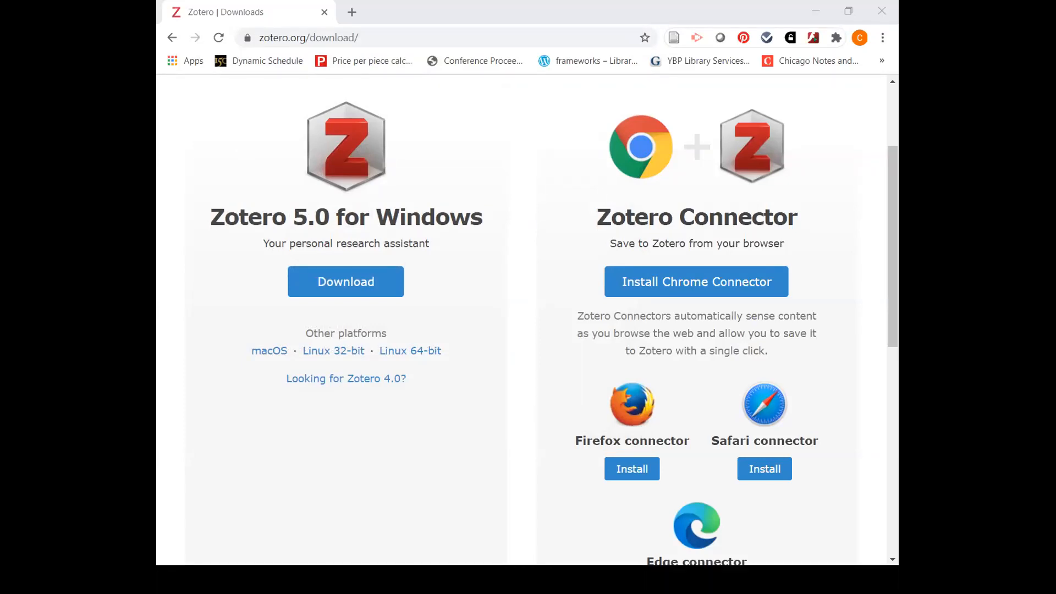
- Open the account registration page on the Zotero website and look through the fields of its form
scroll(544, 242, up, 2)
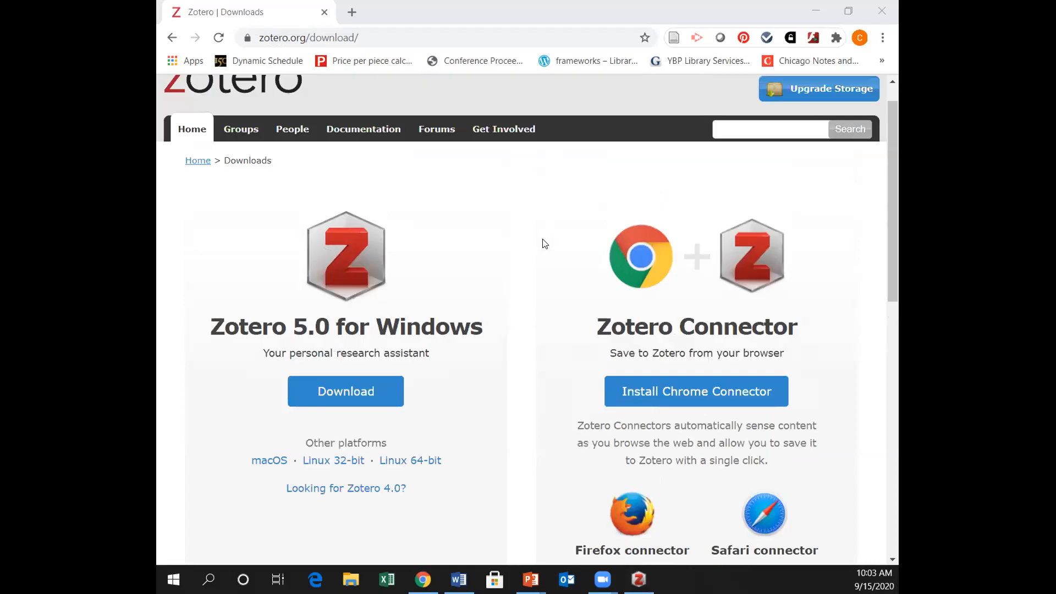
scroll(544, 244, up, 1)
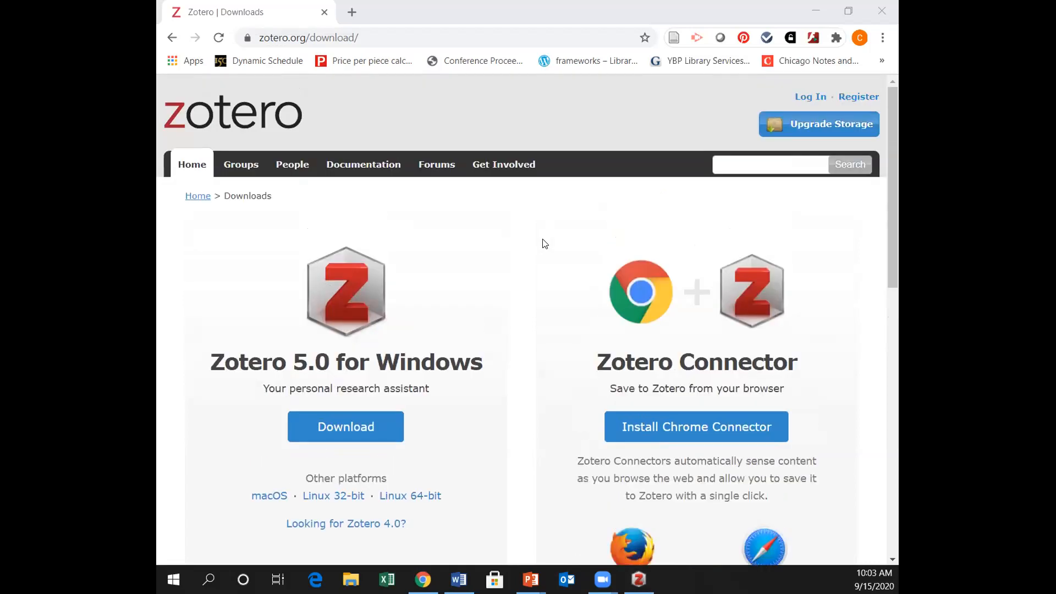
click(853, 98)
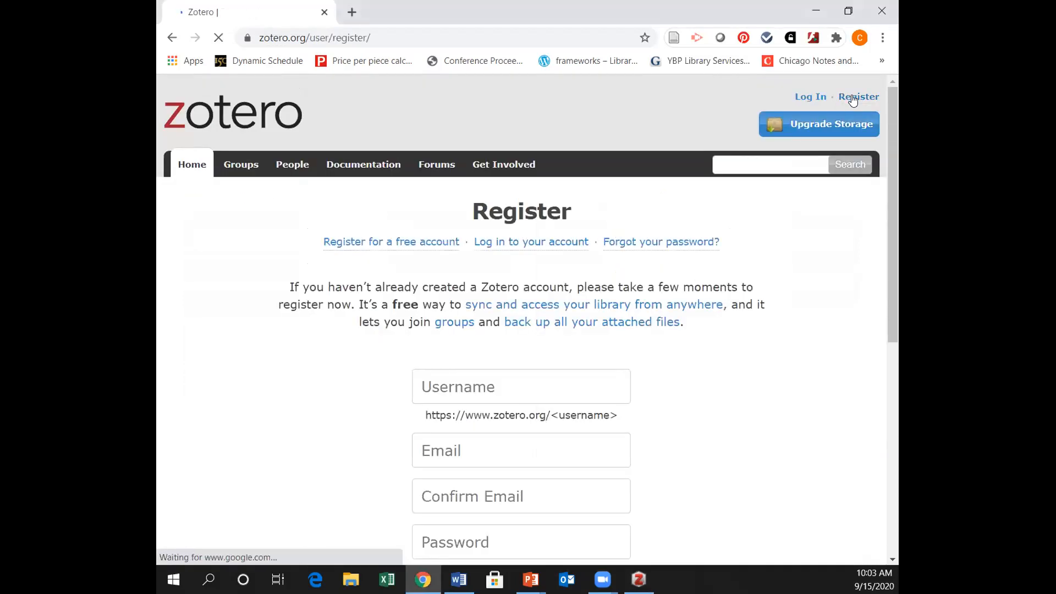
scroll(624, 369, down, 1)
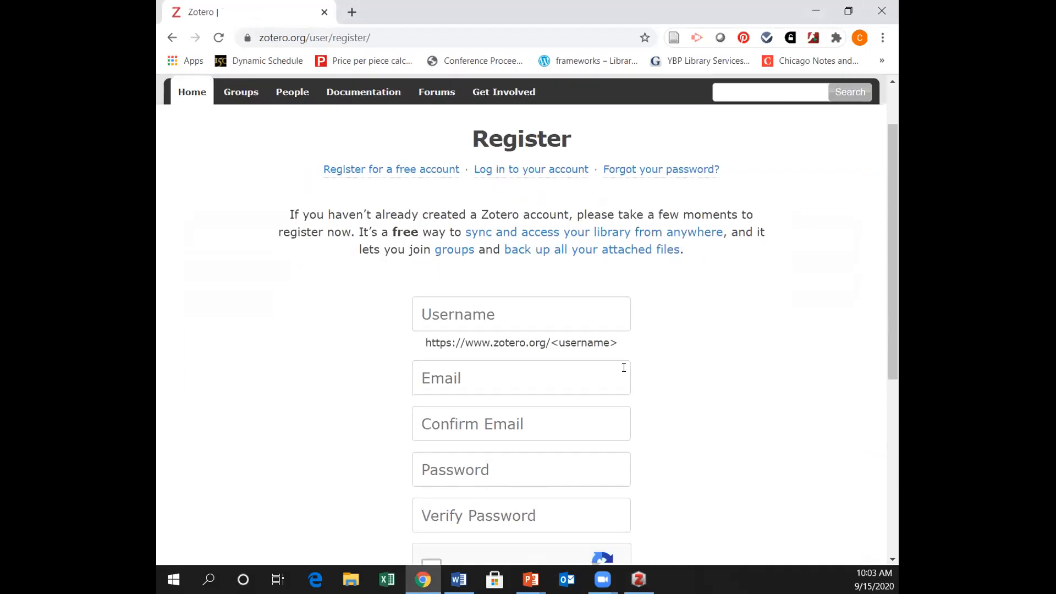
scroll(624, 367, down, 1)
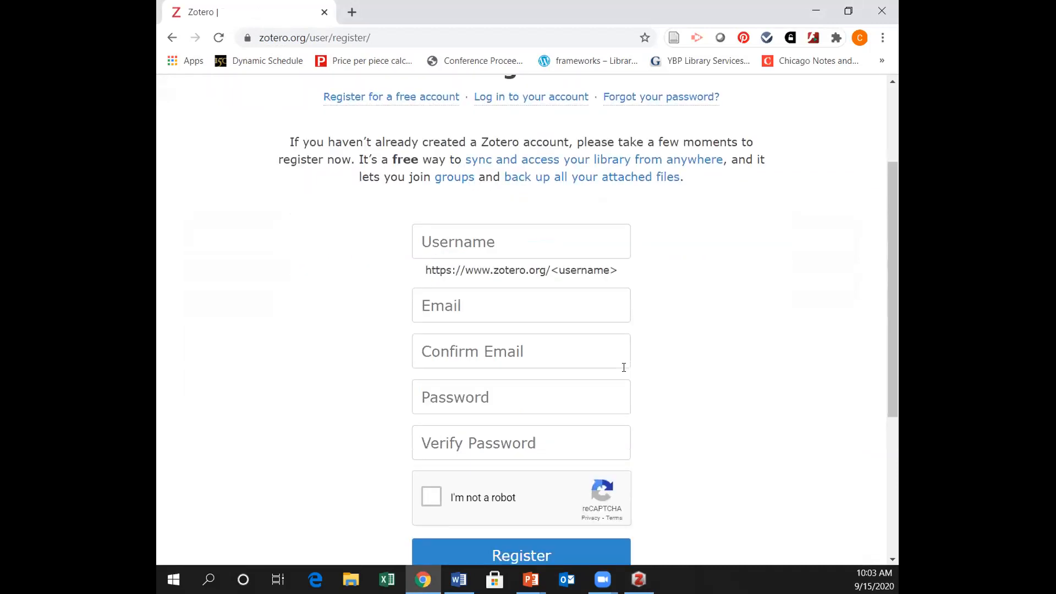
scroll(624, 368, down, 1)
scroll(624, 367, up, 3)
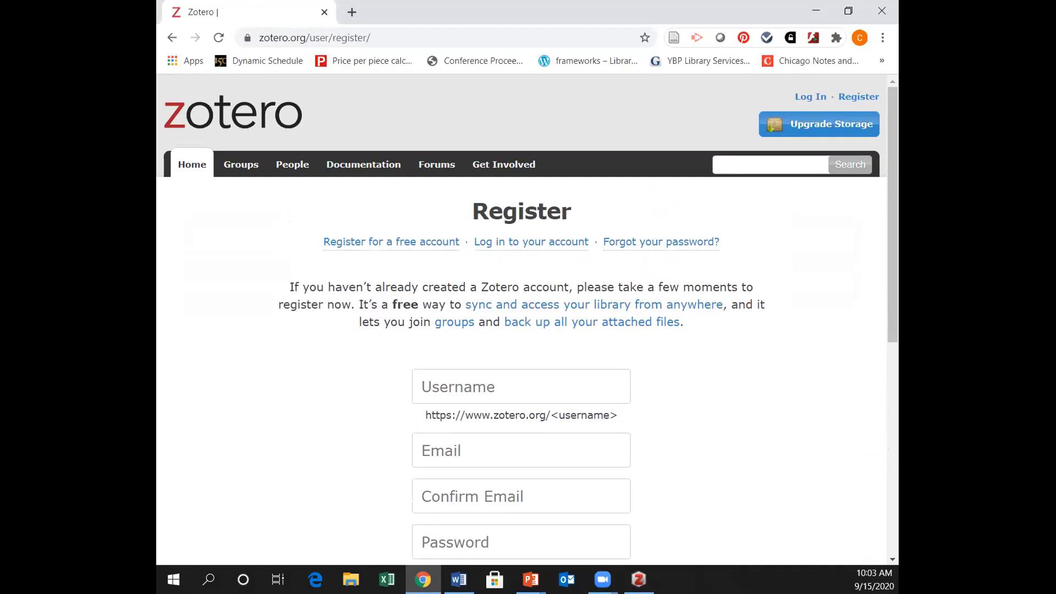
- Switch to Zotero and create a collection named "Art Therapy and Mandalas" in the ESU Library Public Services group library
key(alt+Tab)
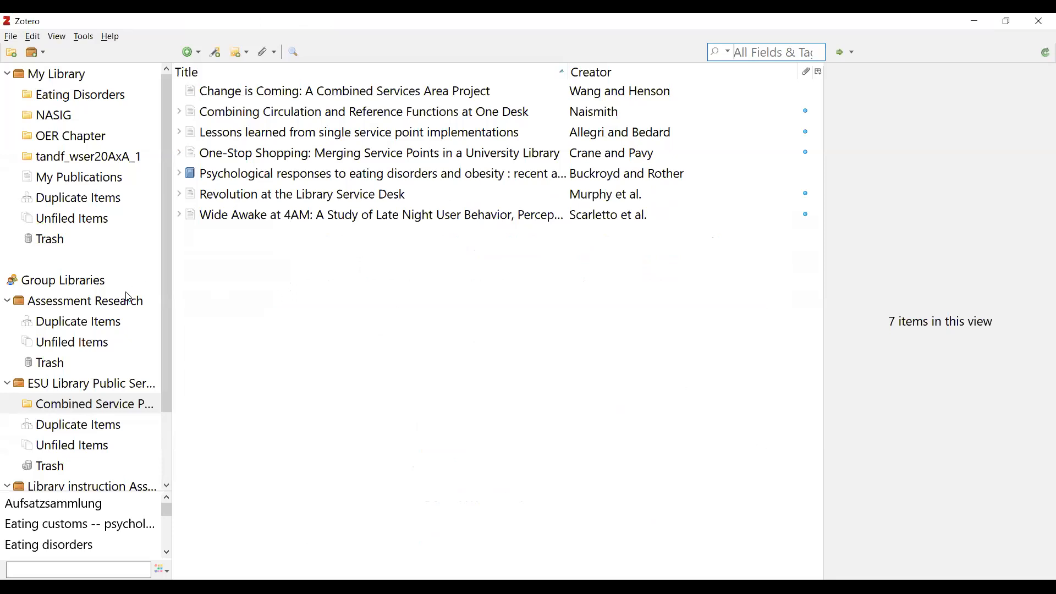
click(11, 52)
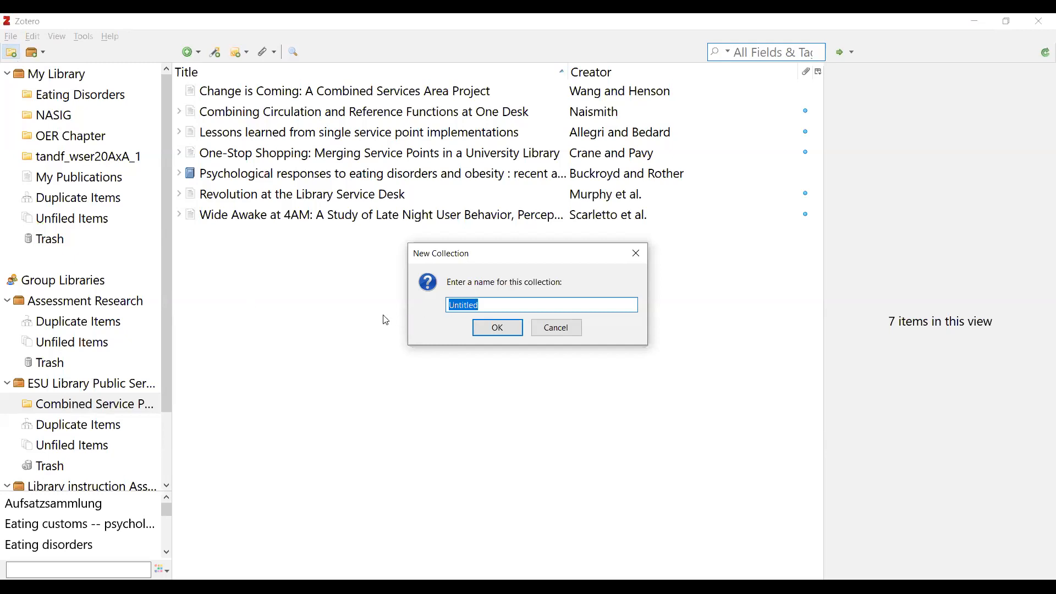
text(A)
text(rt Therapy and Mad)
key(BackSpace)
text(ndalas)
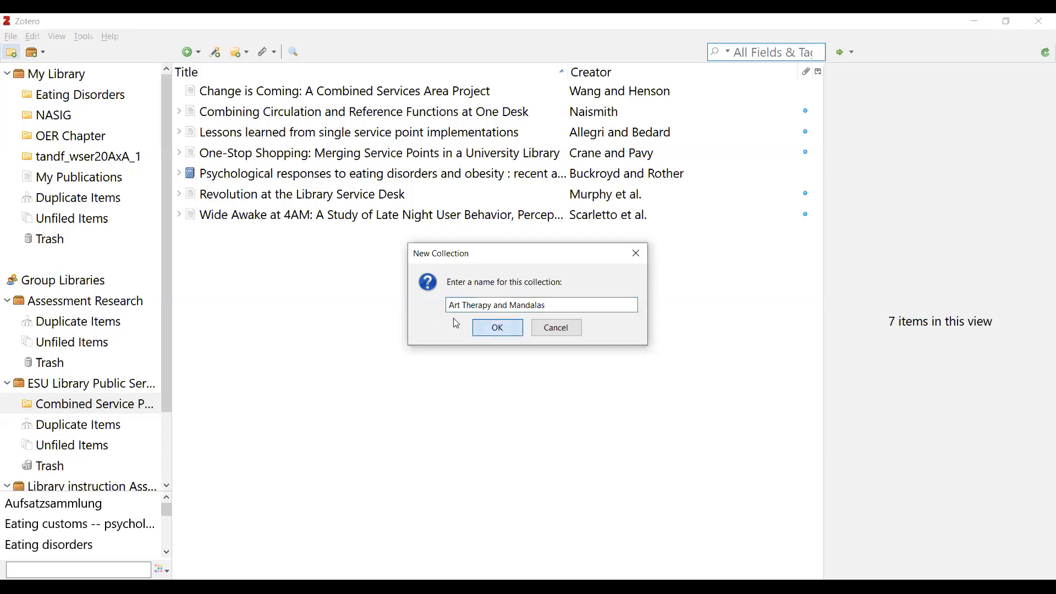
key(Return)
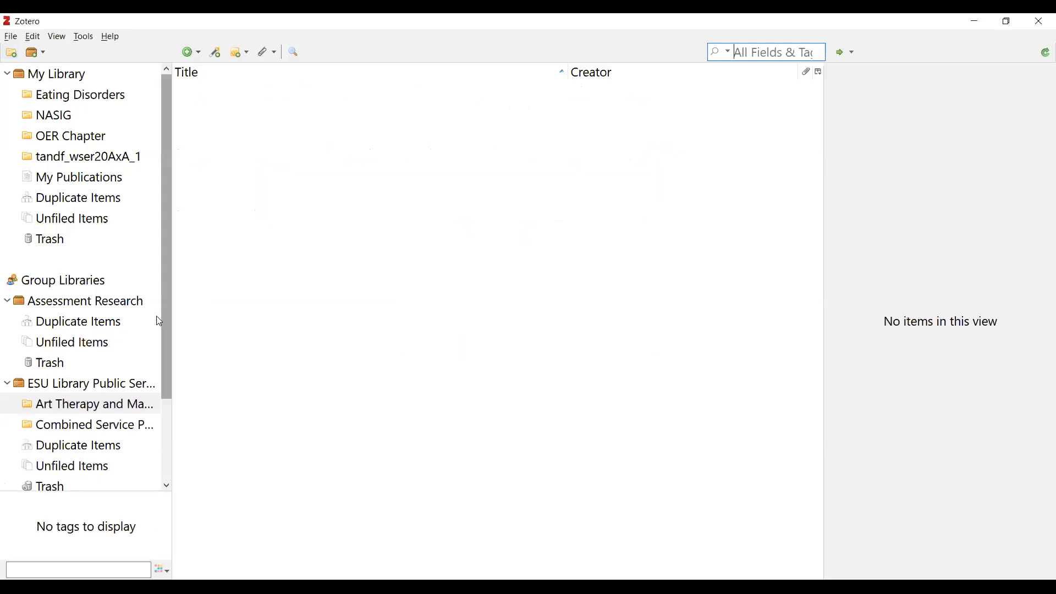
scroll(154, 261, down, 3)
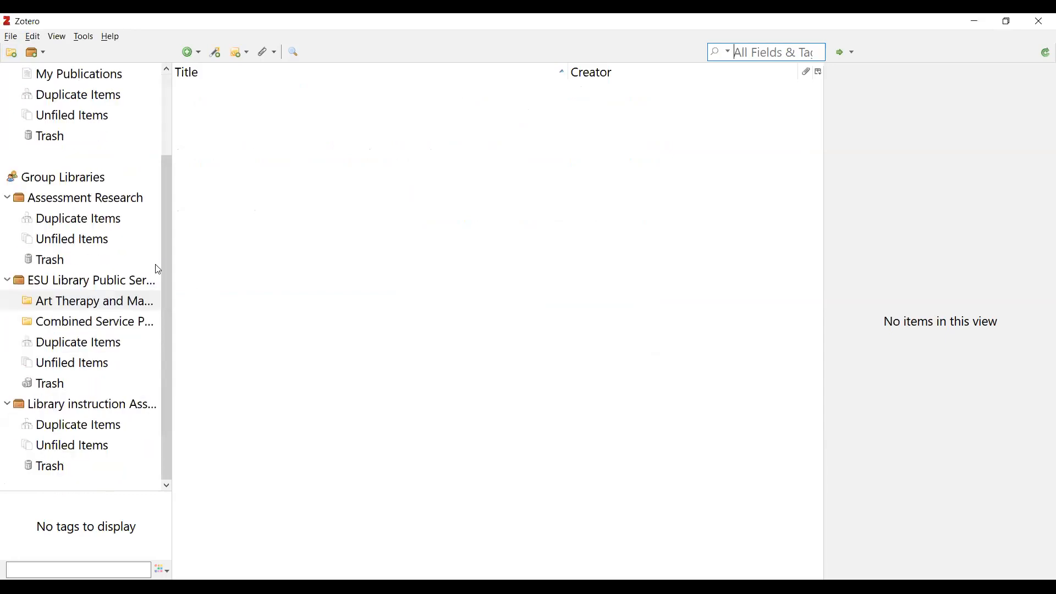
scroll(158, 269, up, 3)
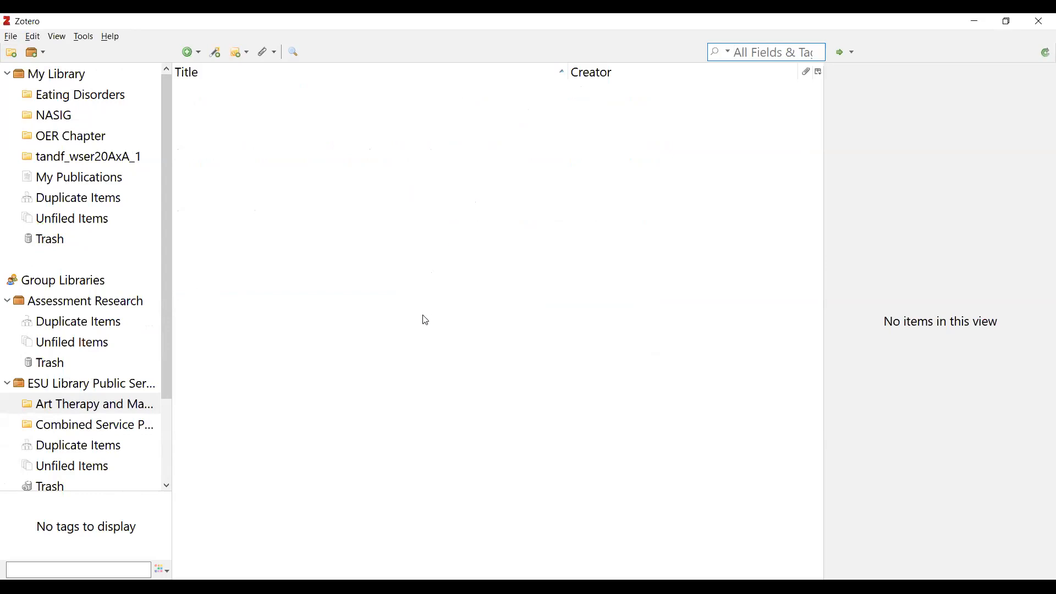
key(alt+Tab)
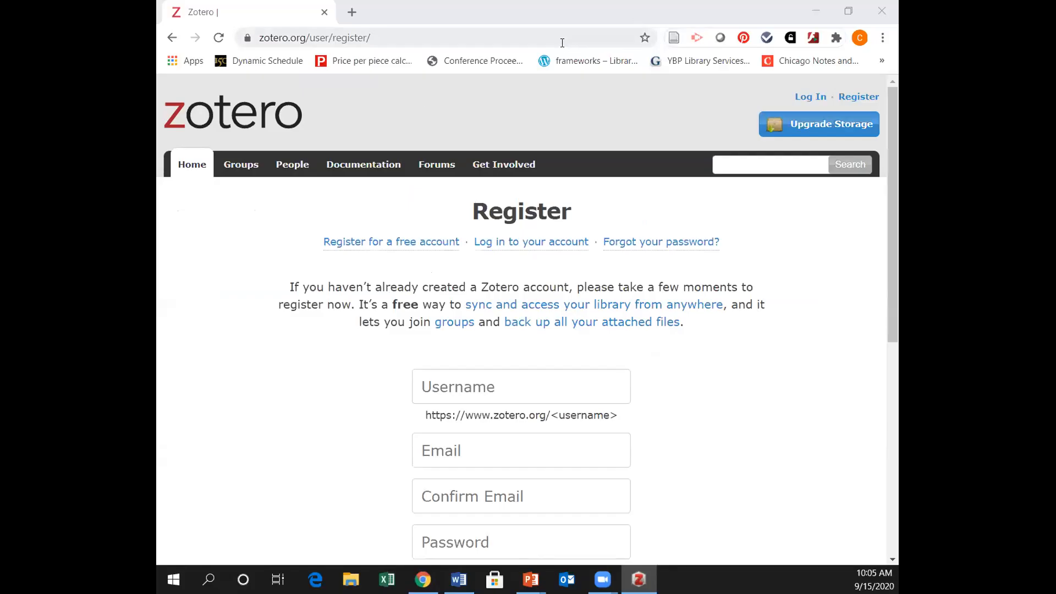
click(563, 42)
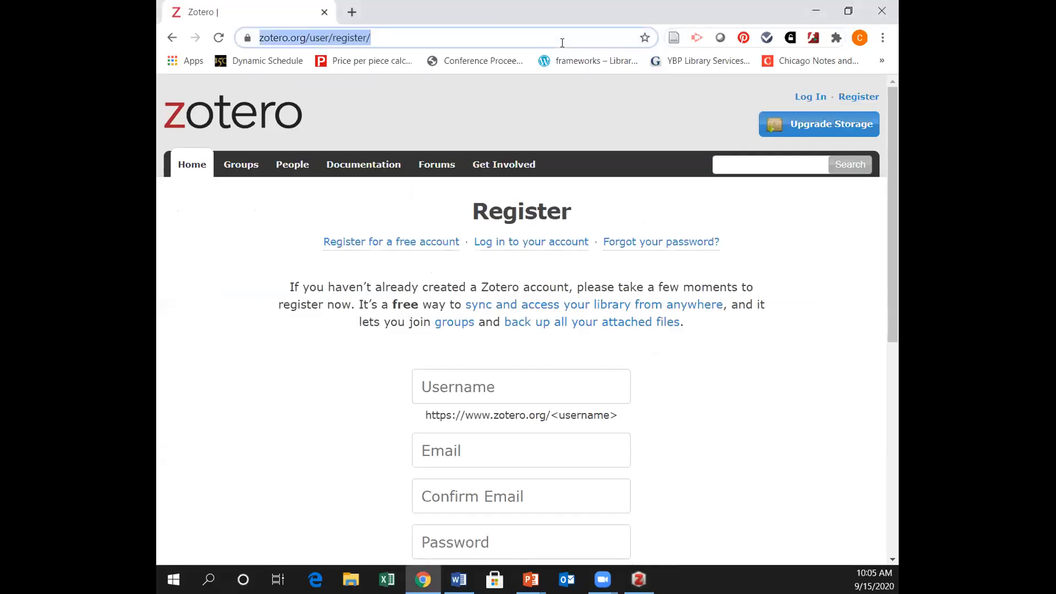
text(w)
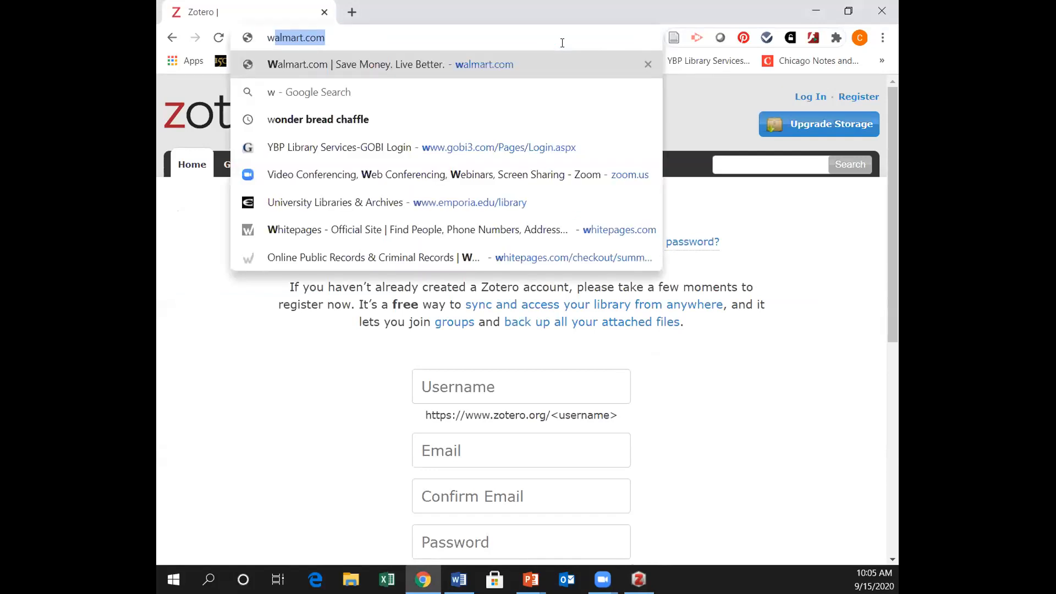
text(ww.)
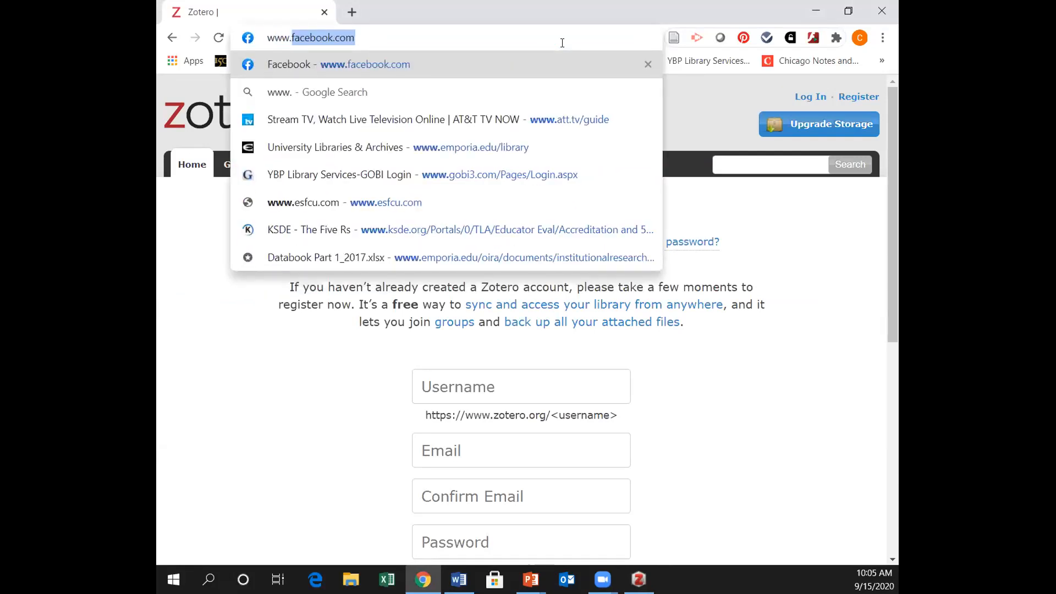
text(empo)
key(BackSpace)
text(p)
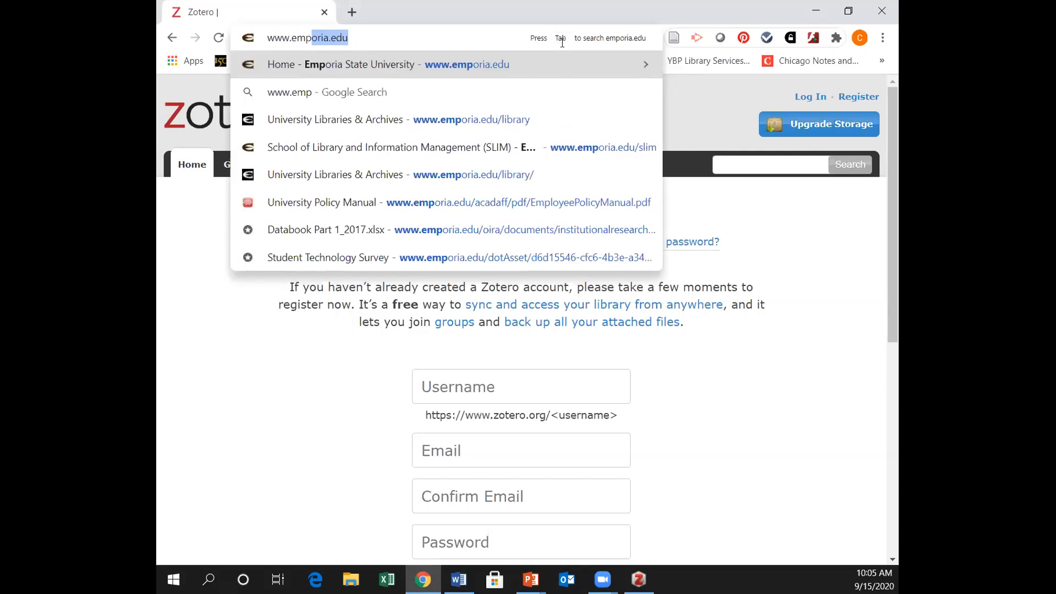
text(o)
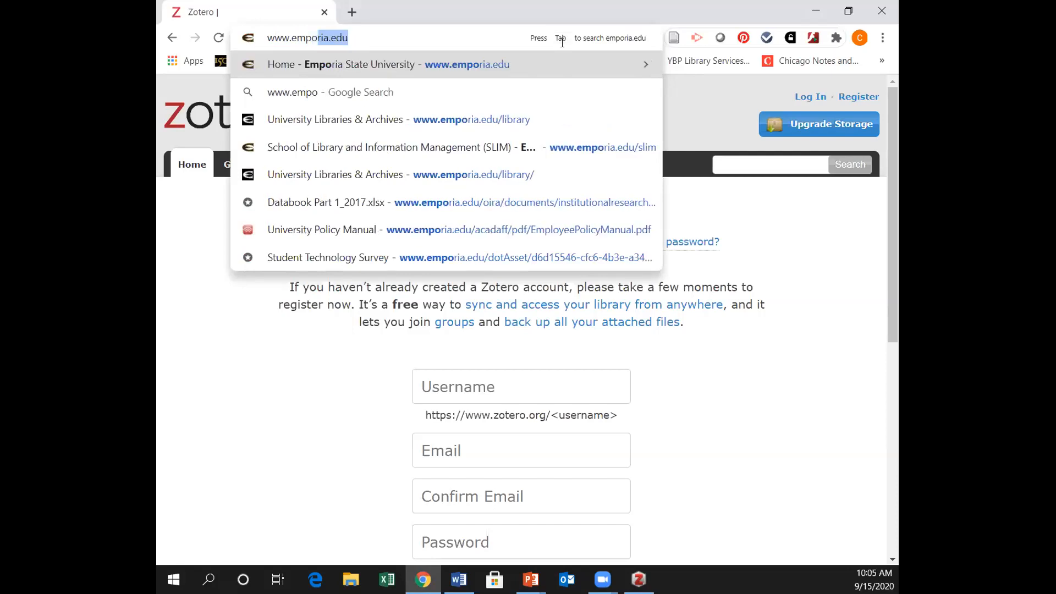
click(523, 120)
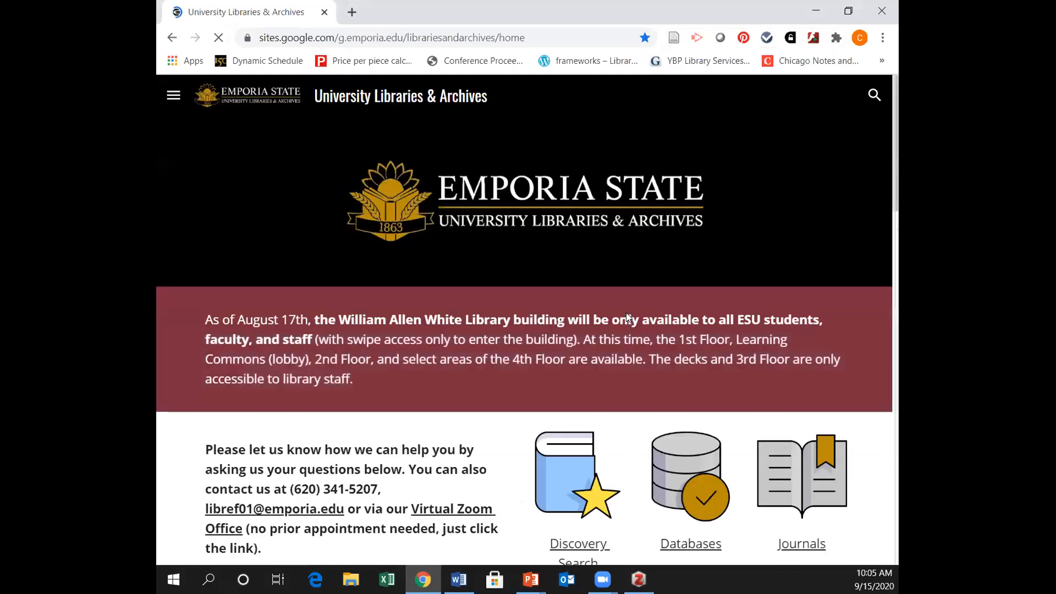
- Open the Discovery Search Catalog from the library home page and review its advanced search options and limiters
scroll(638, 452, down, 1)
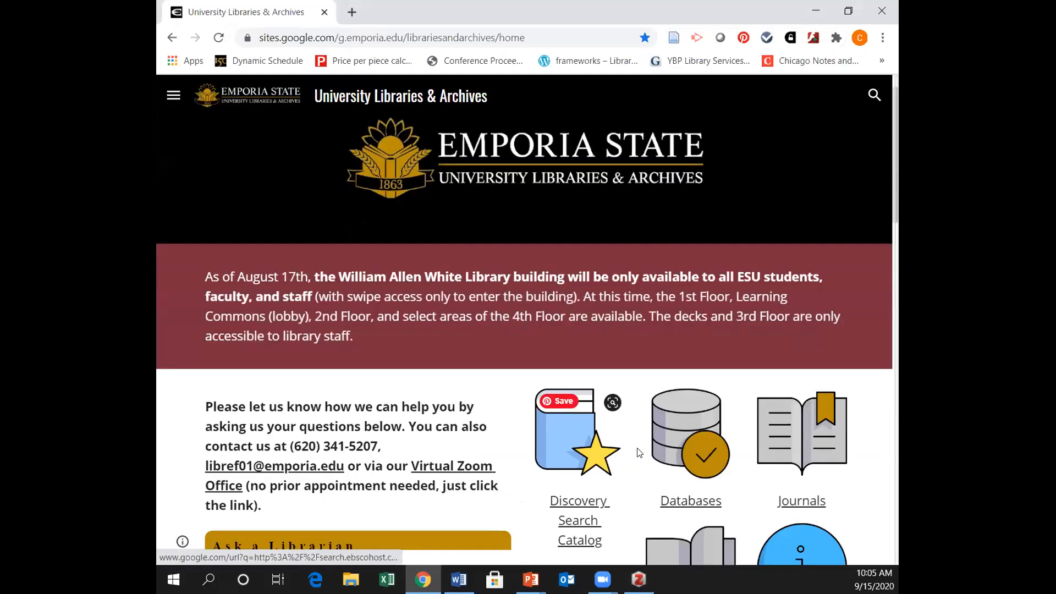
scroll(638, 453, down, 2)
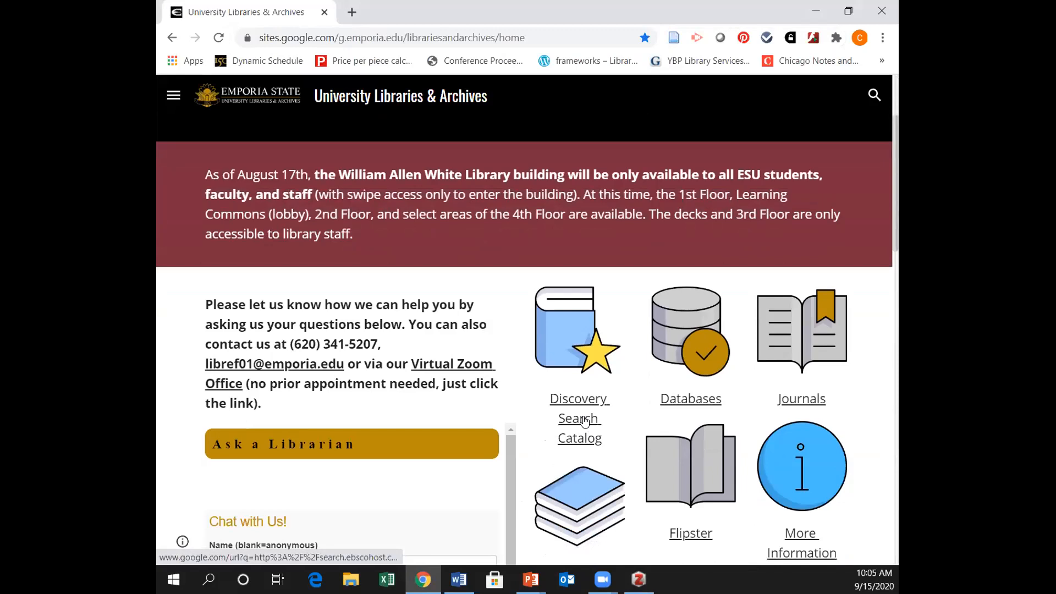
click(585, 421)
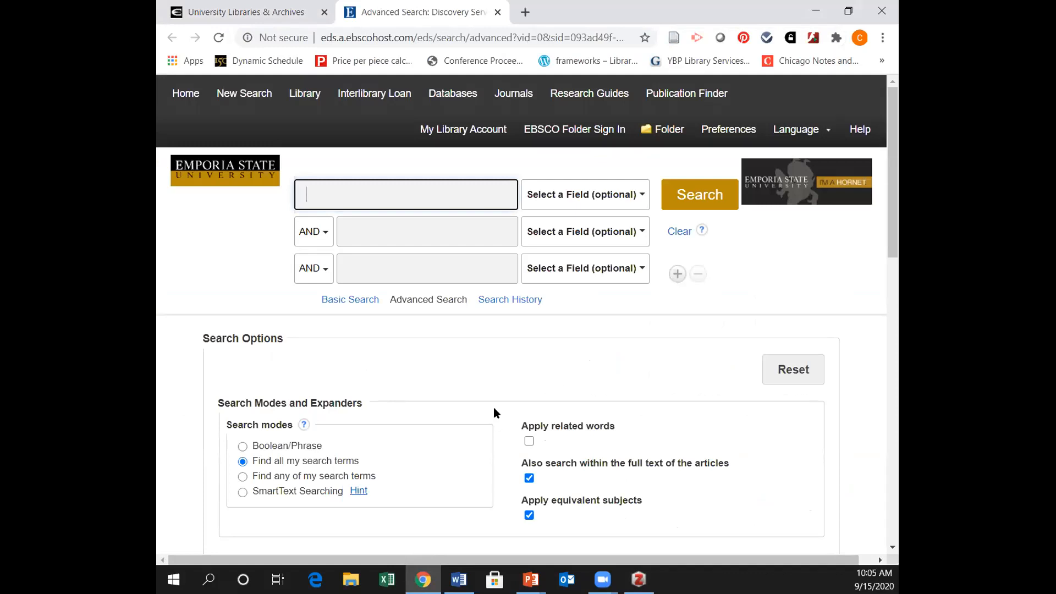
scroll(495, 408, down, 2)
scroll(499, 409, down, 1)
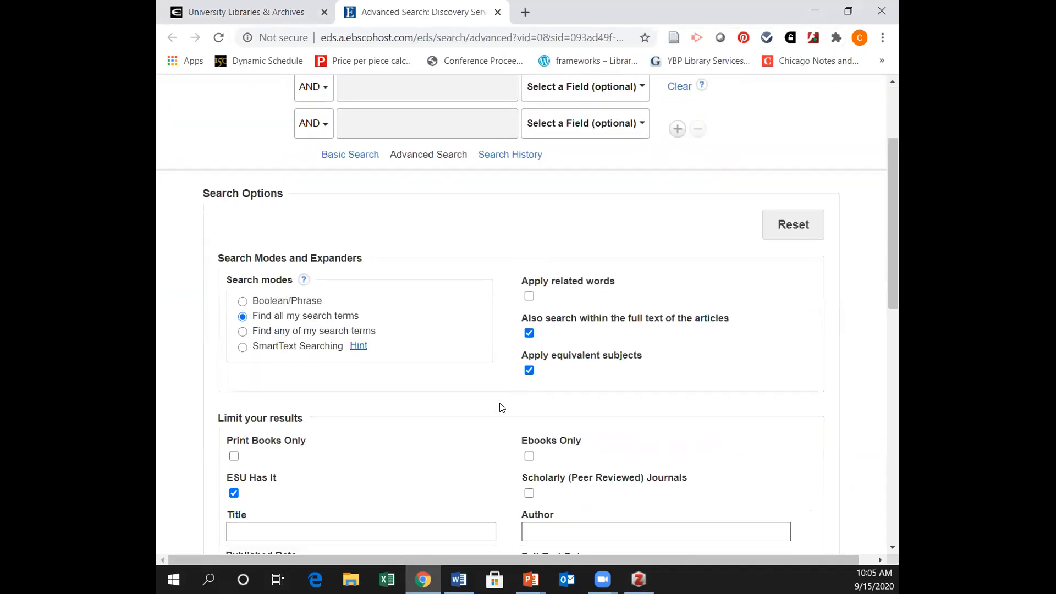
scroll(501, 407, down, 1)
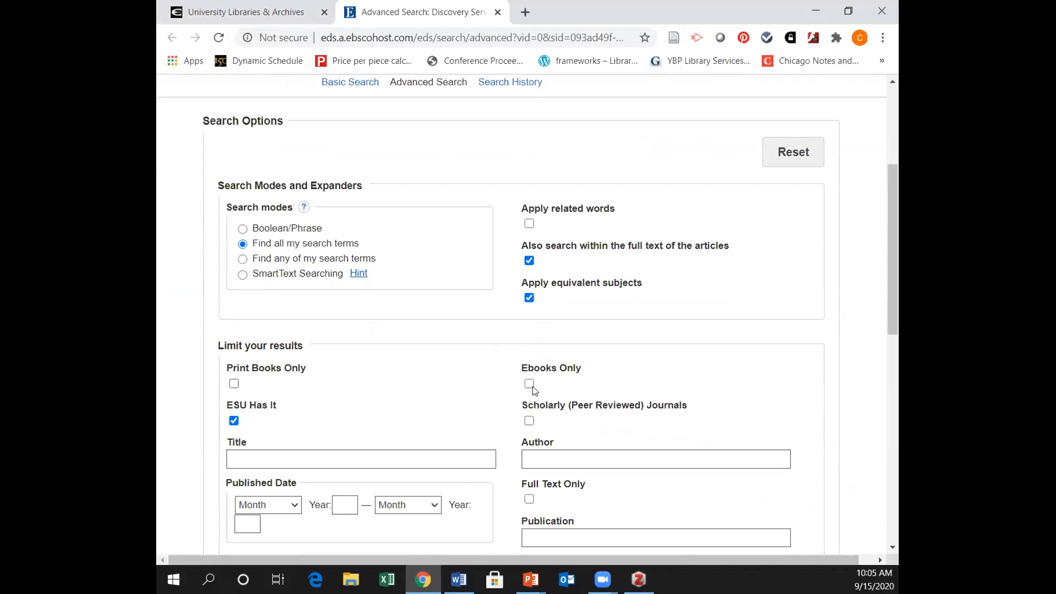
scroll(518, 377, up, 3)
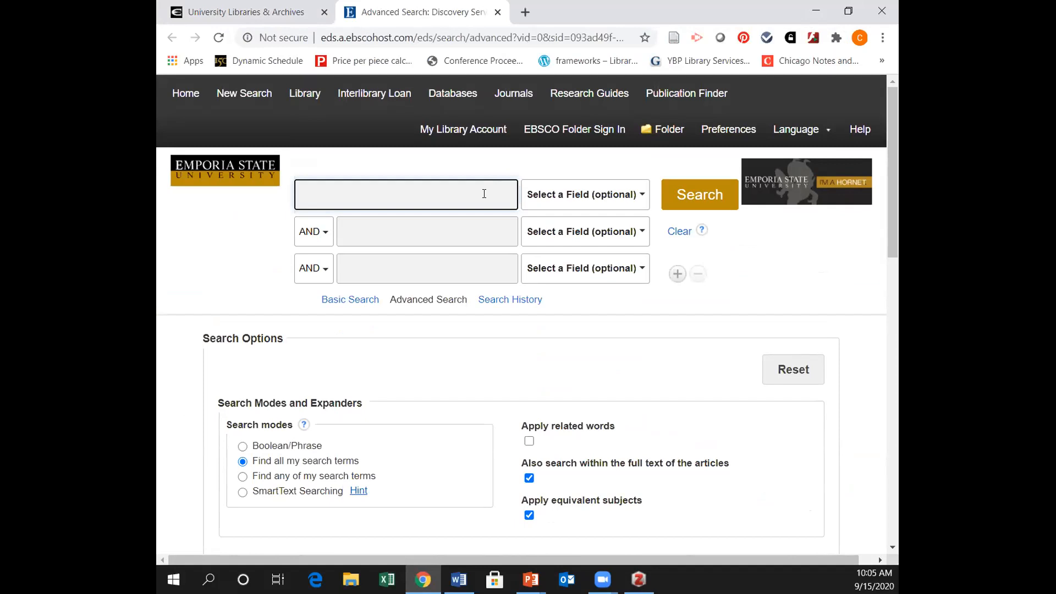
- Search the catalog for "art therapy and mandalas"
text(art the)
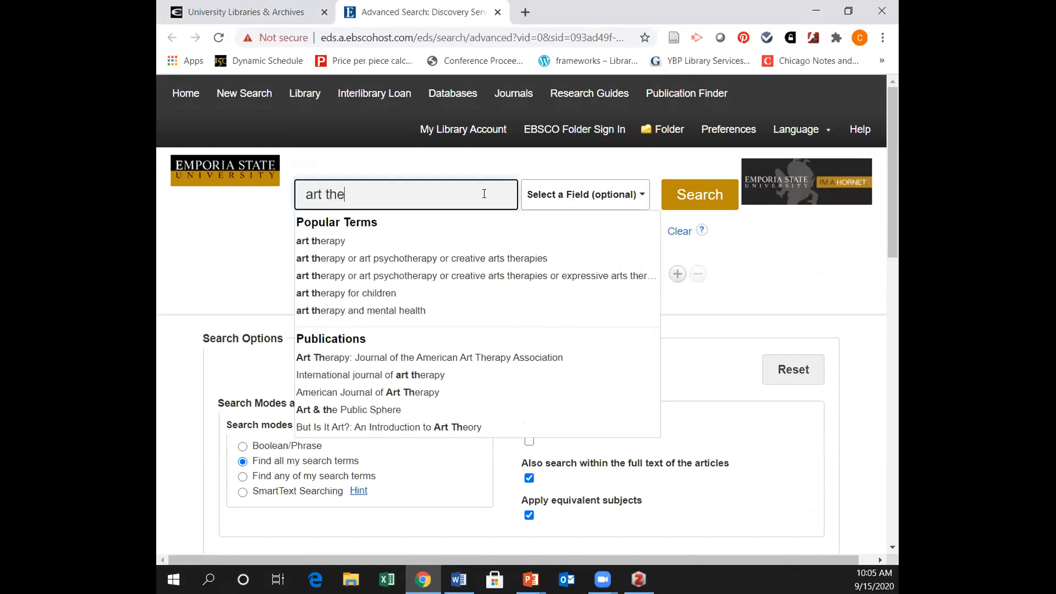
text(rapy and m)
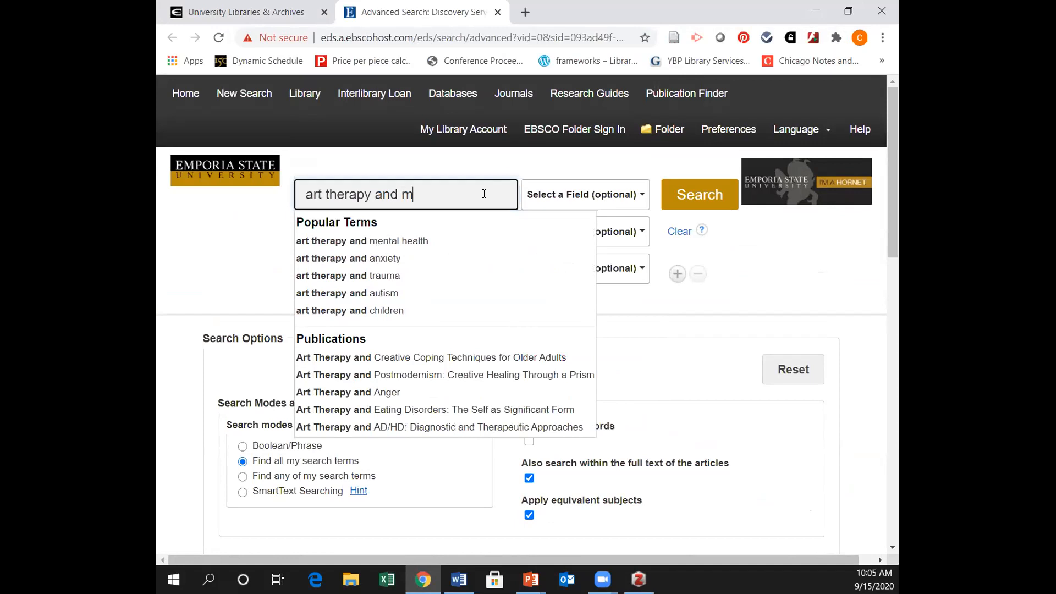
text(andal)
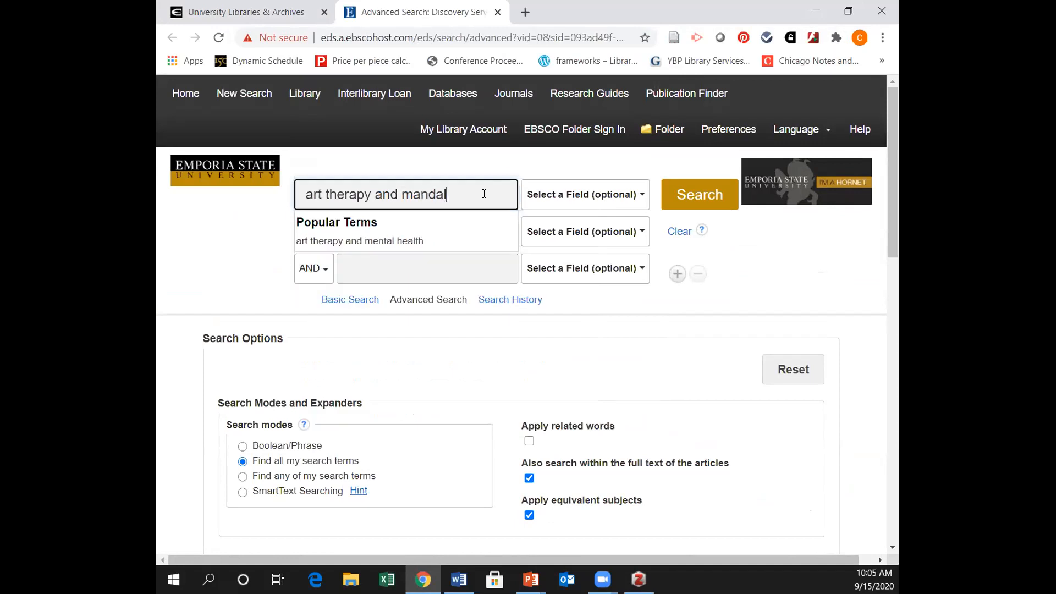
text(as)
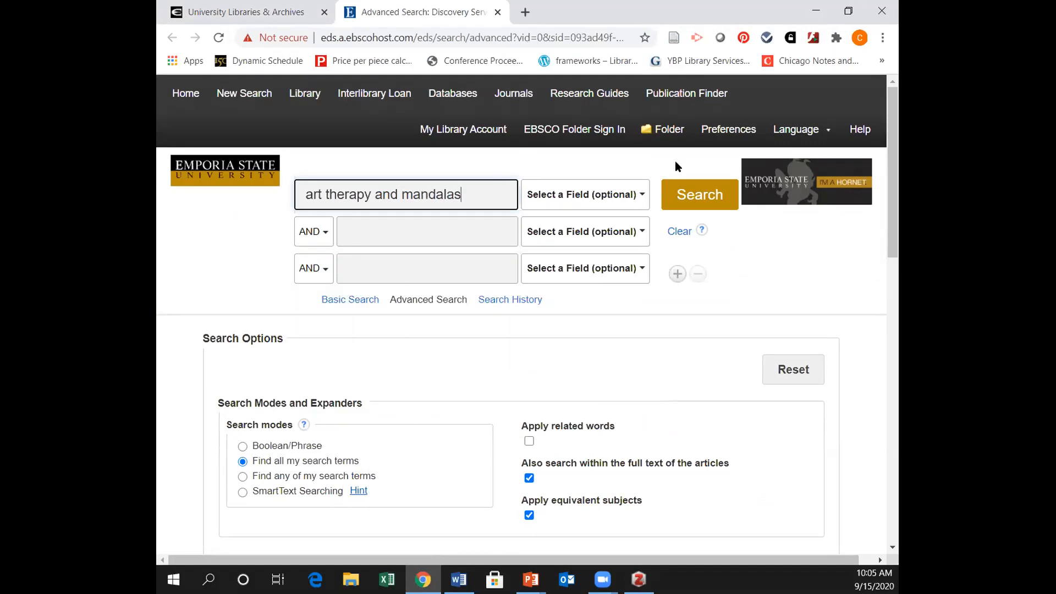
click(697, 194)
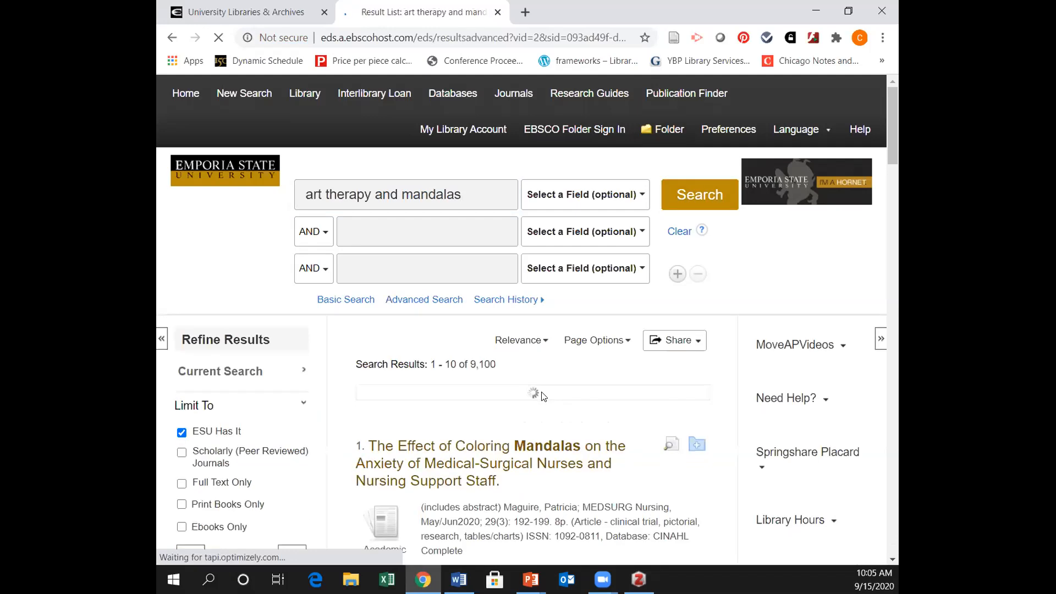
- Open the first search result, "The Effect of Coloring Mandalas on the Anxiety of Medical-Surgical Nurses and Nursing Support Staff", and save it to Zotero's Art Therapy and Mandalas collection
scroll(583, 442, down, 1)
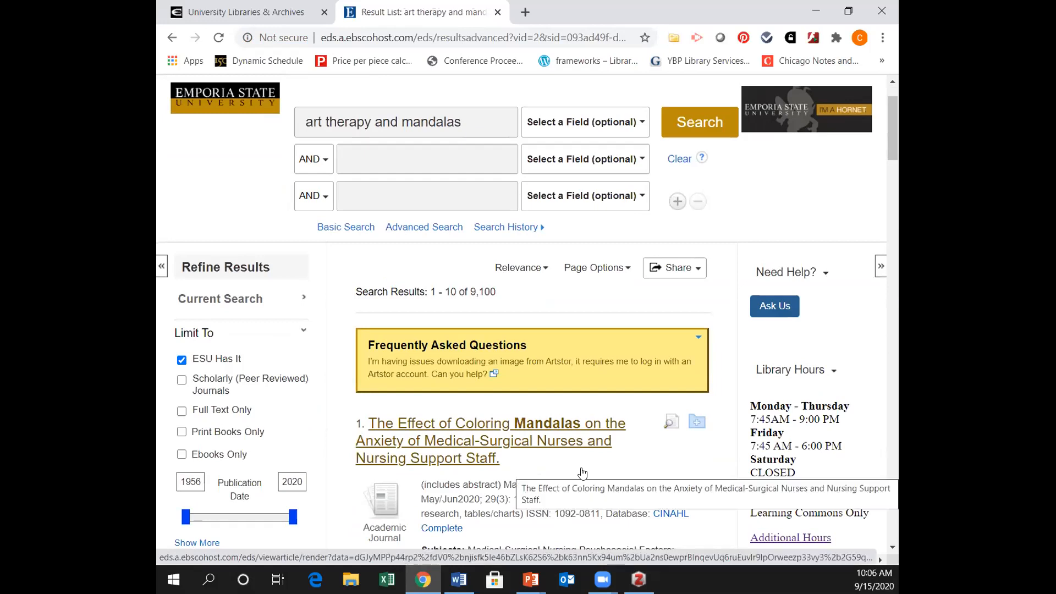
scroll(583, 473, down, 1)
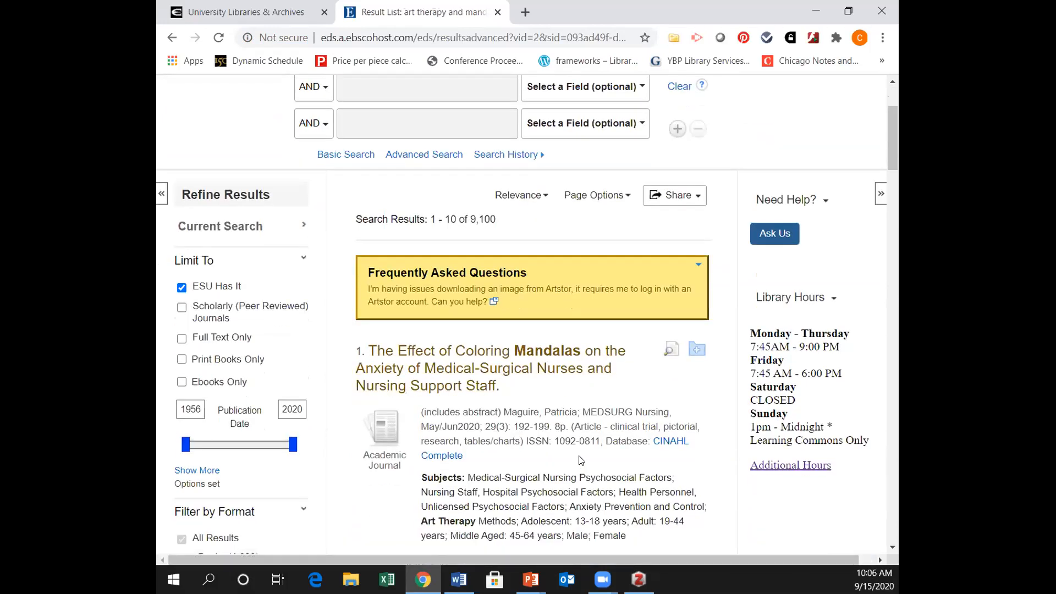
scroll(581, 460, down, 1)
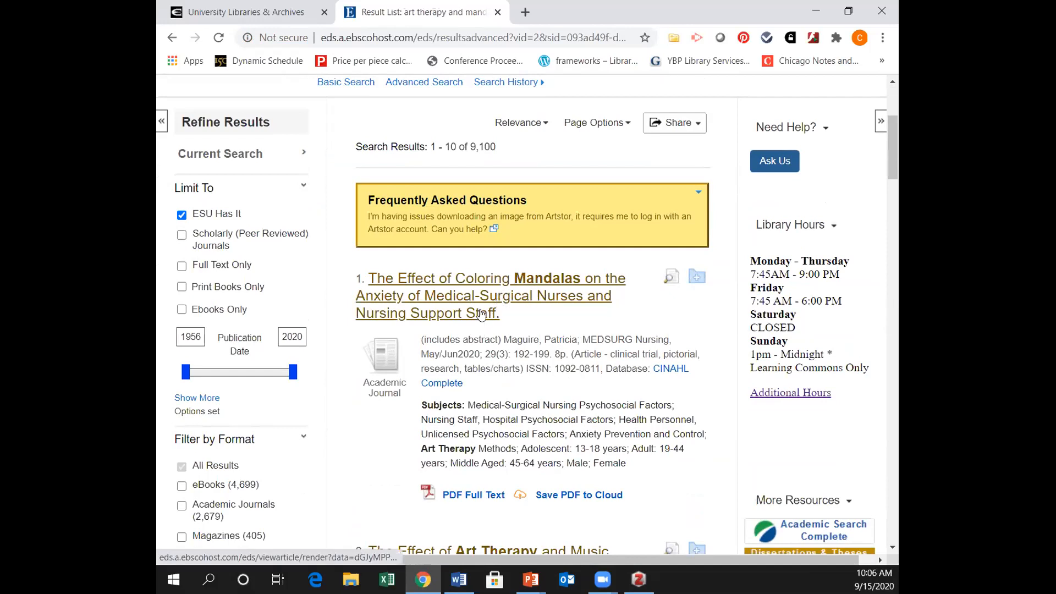
click(486, 307)
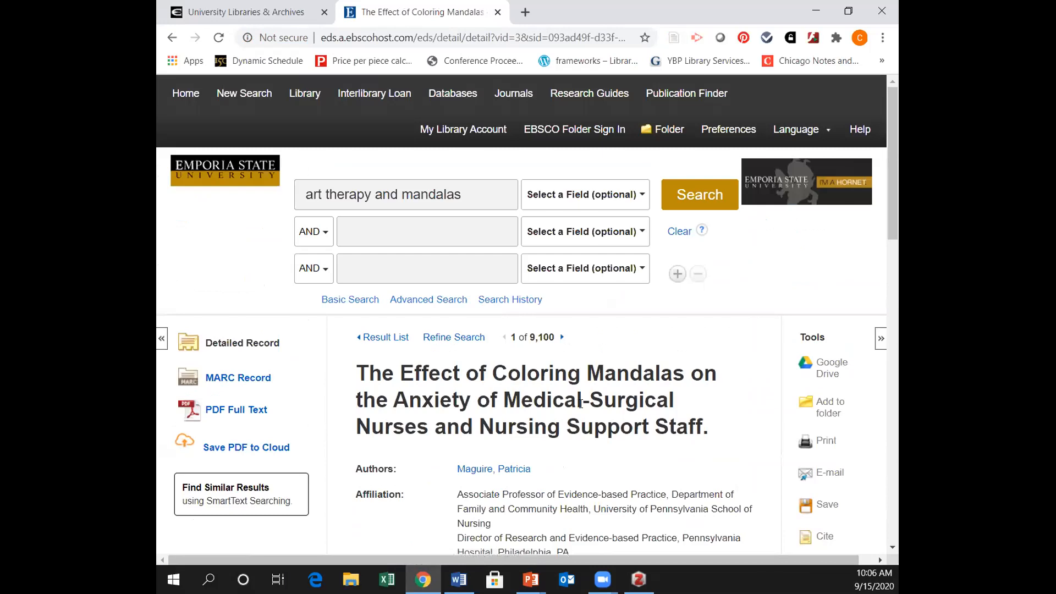
scroll(581, 403, down, 2)
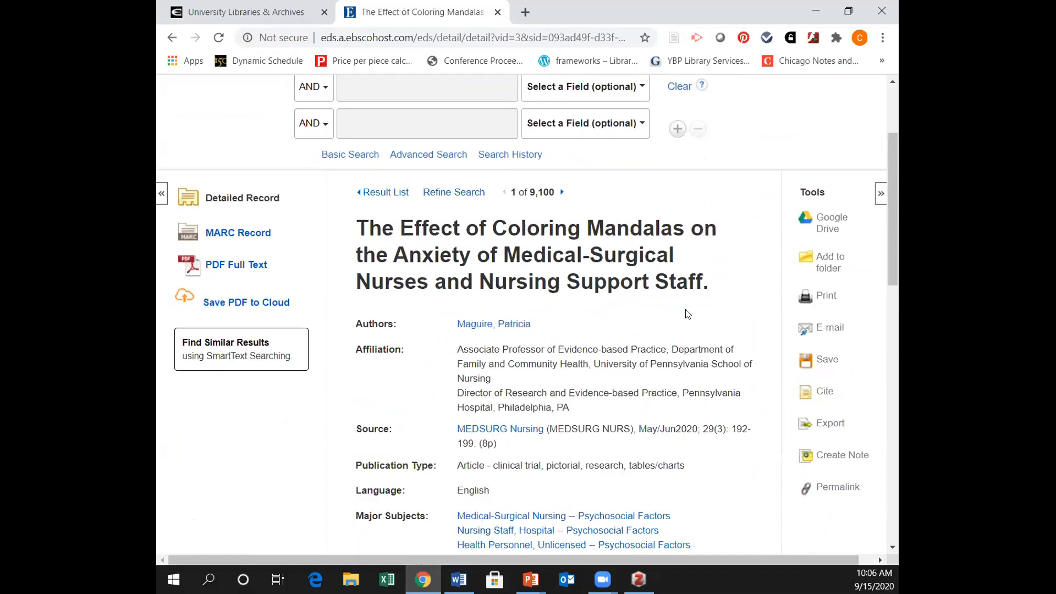
scroll(687, 314, up, 2)
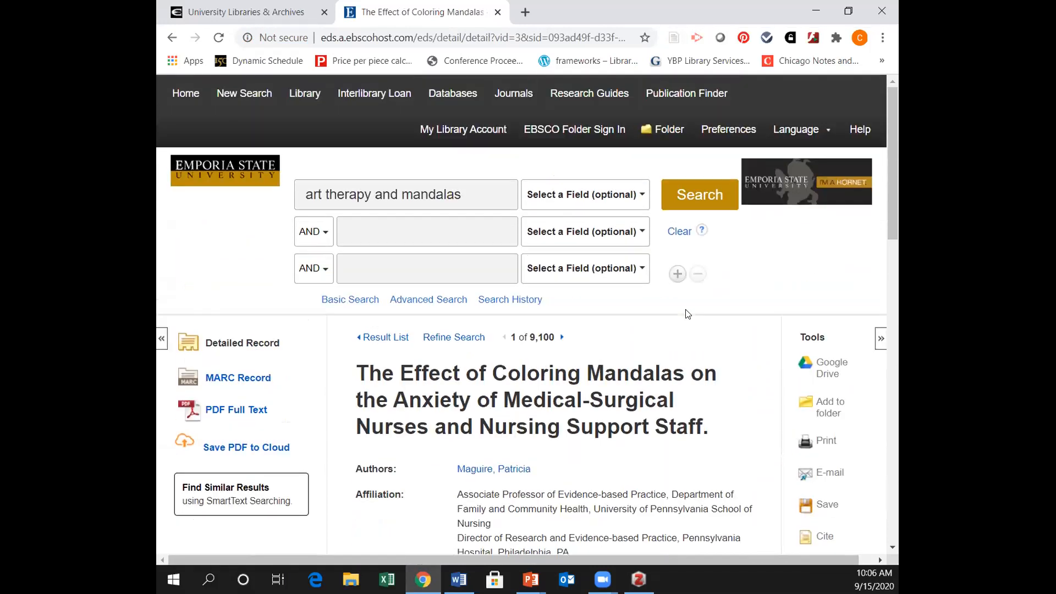
click(673, 42)
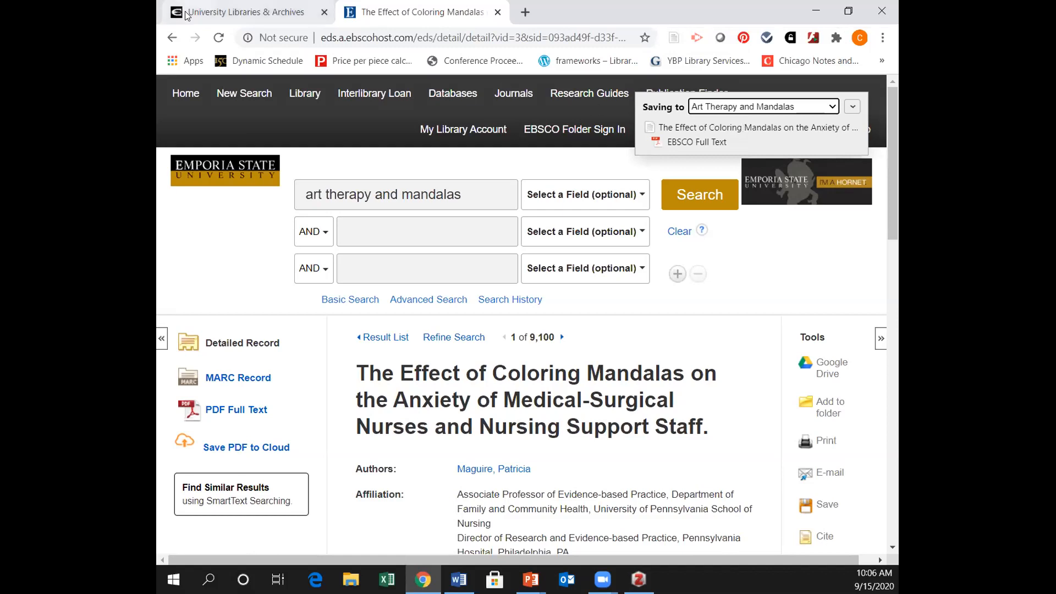
- Return to the result list, open the eBook "Art Therapy: Programs, Uses and Benefits", and save its record to Zotero
click(173, 38)
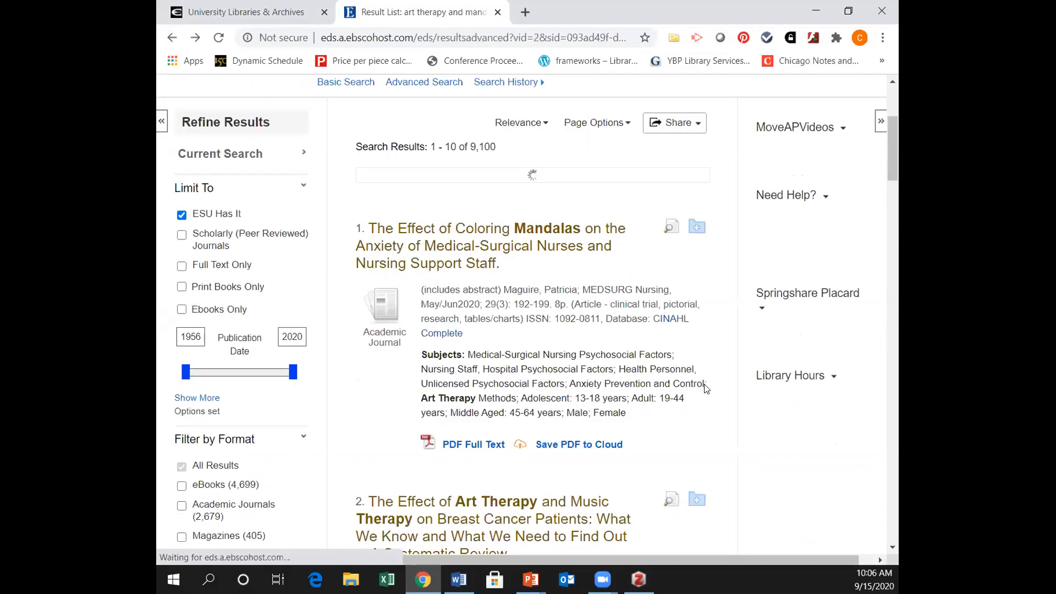
scroll(696, 380, down, 8)
scroll(688, 373, down, 3)
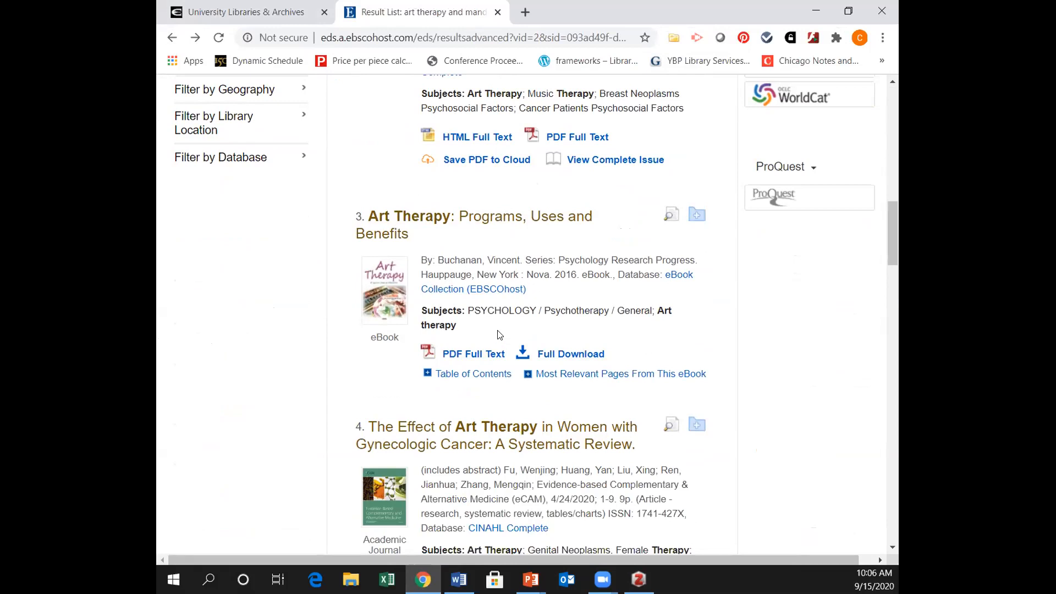
click(493, 223)
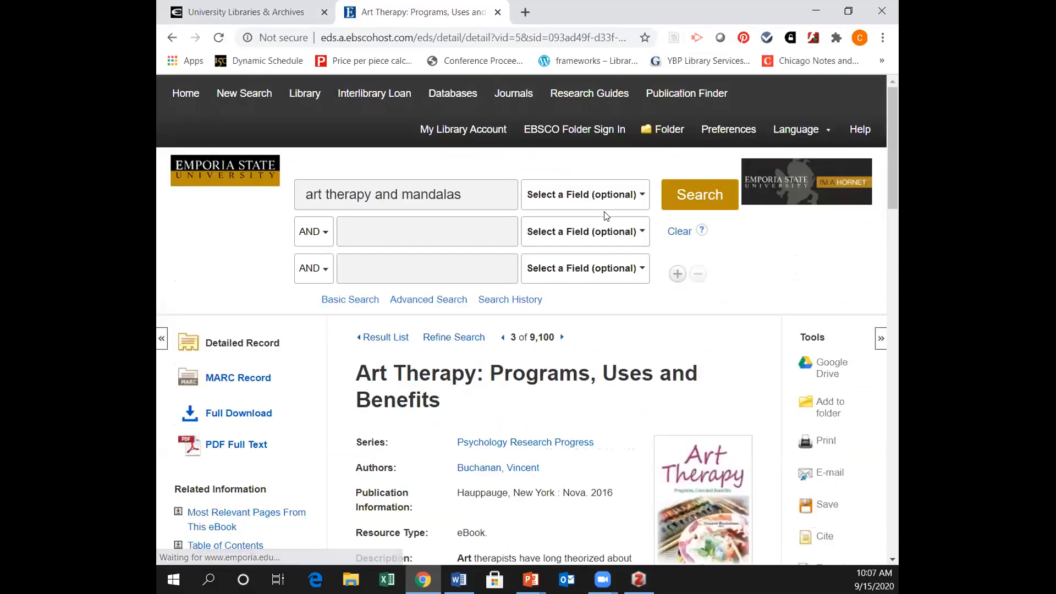
click(674, 38)
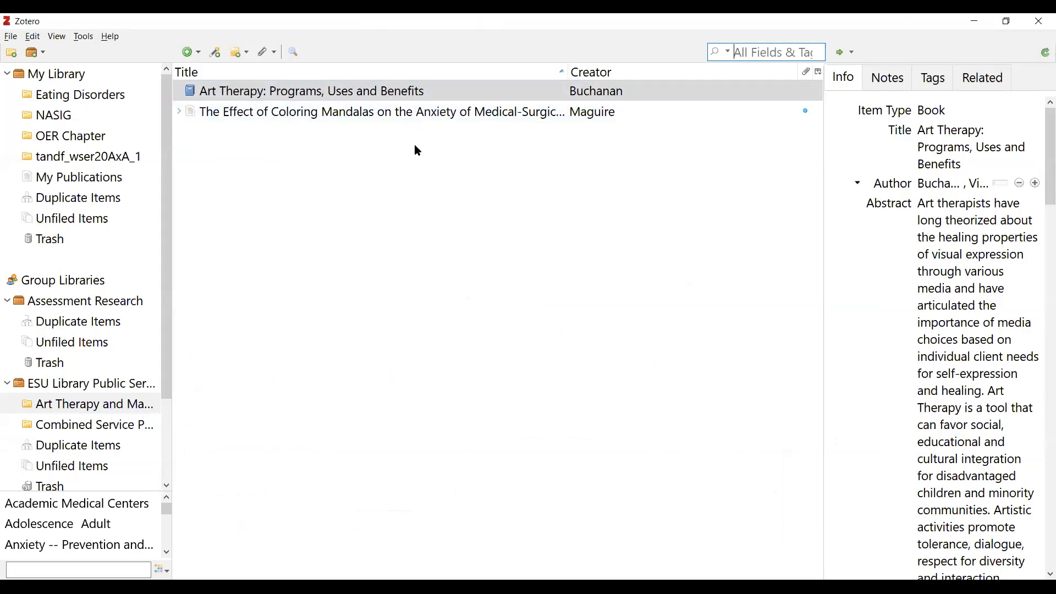
- Switch to Zotero, expand the coloring mandalas article to show its attachment, and review the Sync, Export, Advanced and General preferences
click(180, 113)
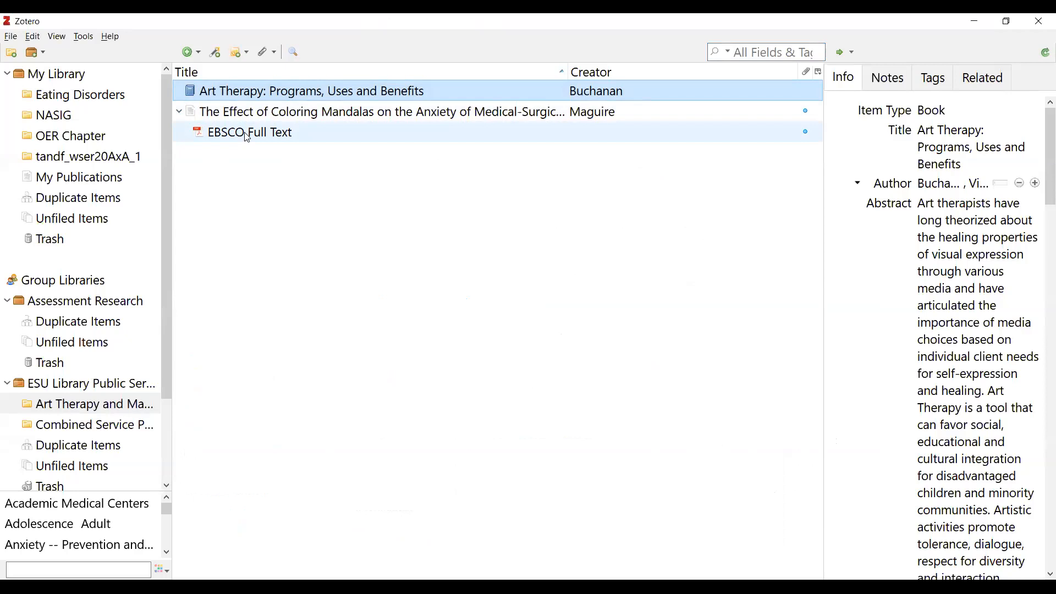
click(33, 37)
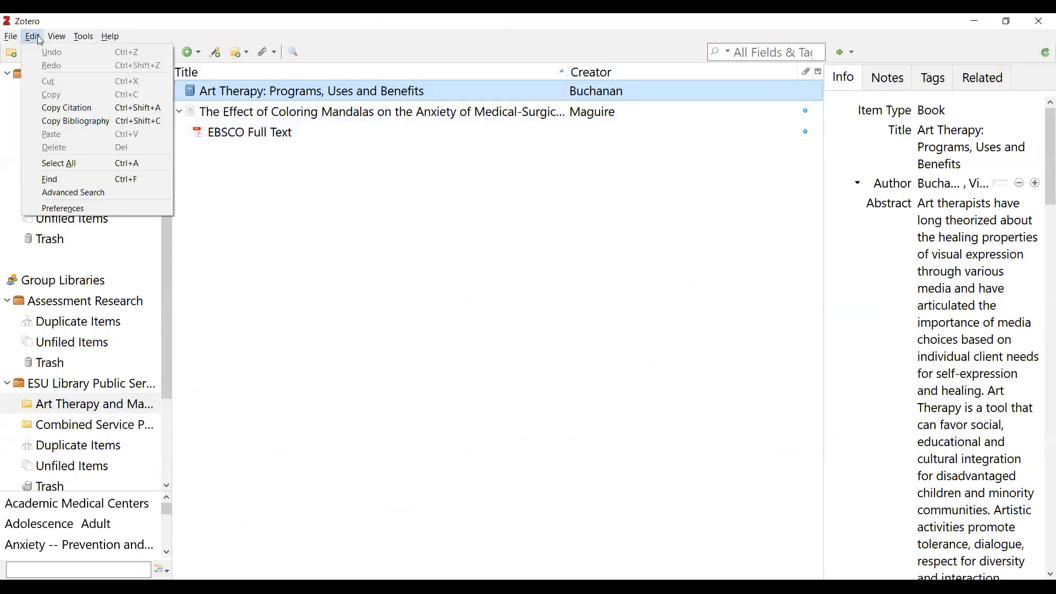
click(76, 212)
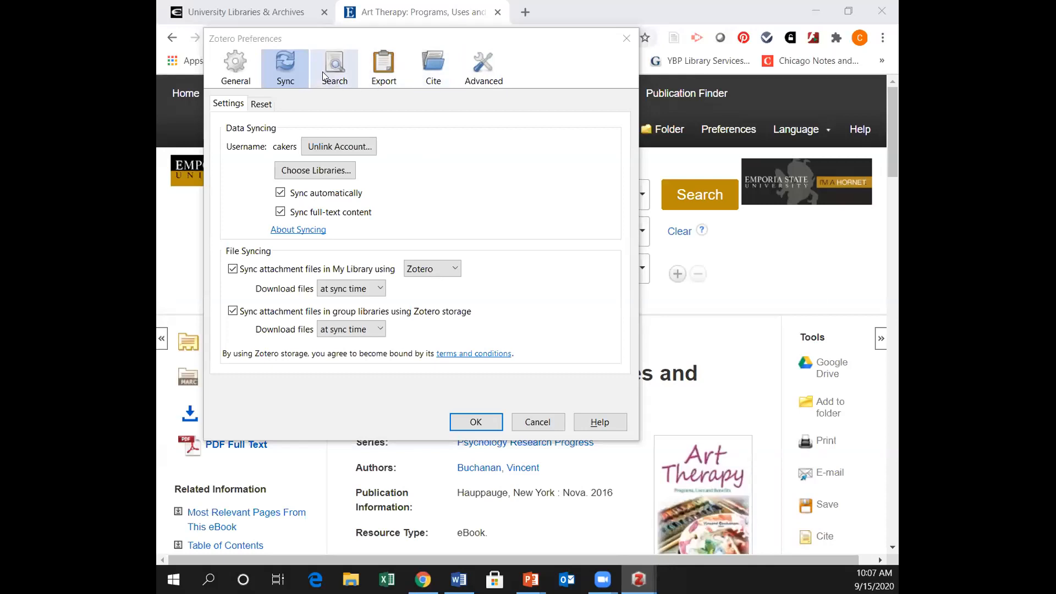
click(388, 71)
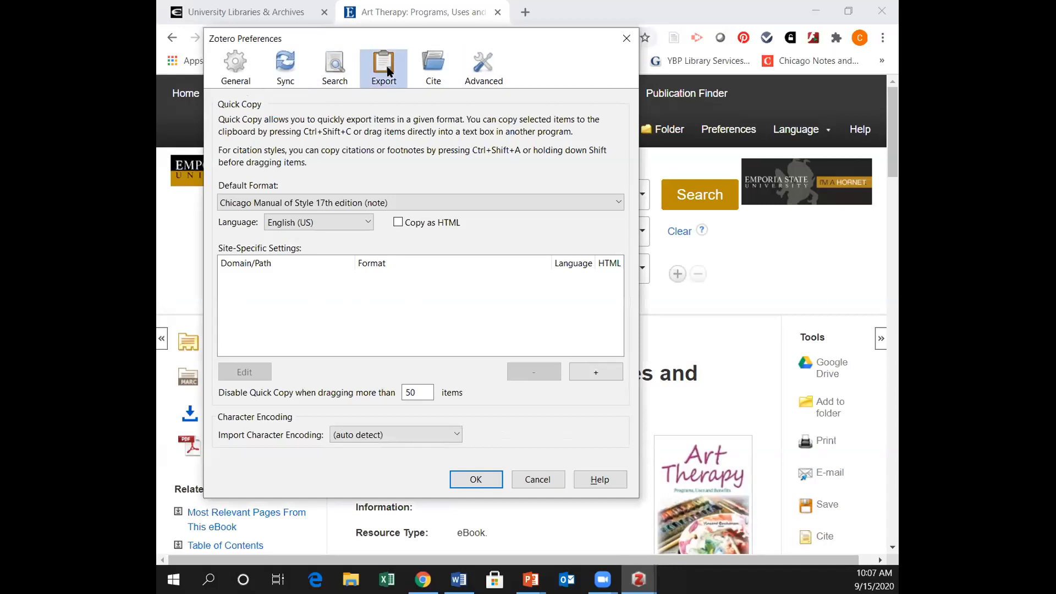
click(485, 77)
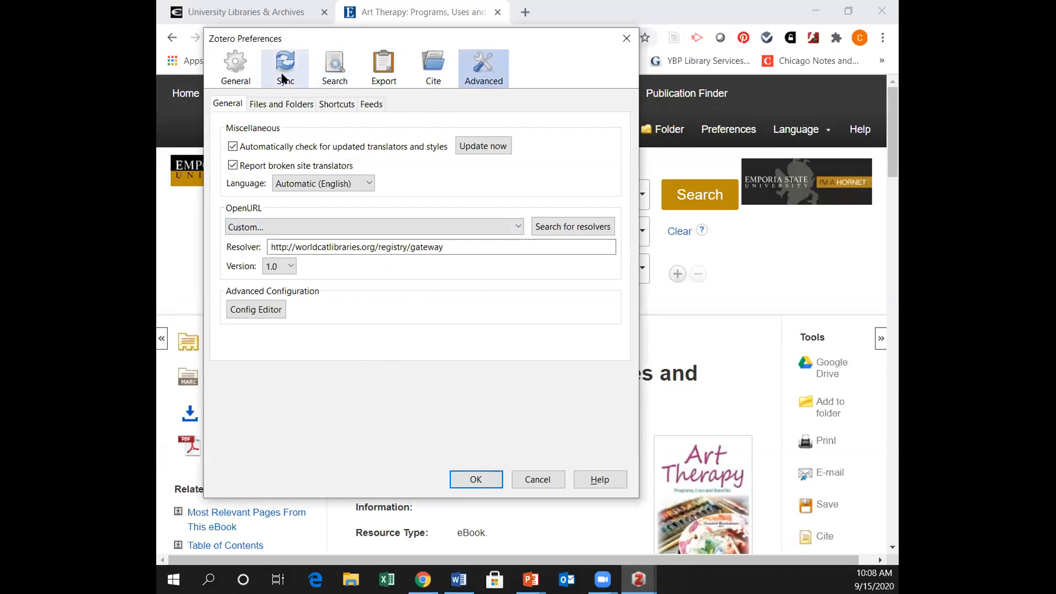
click(231, 65)
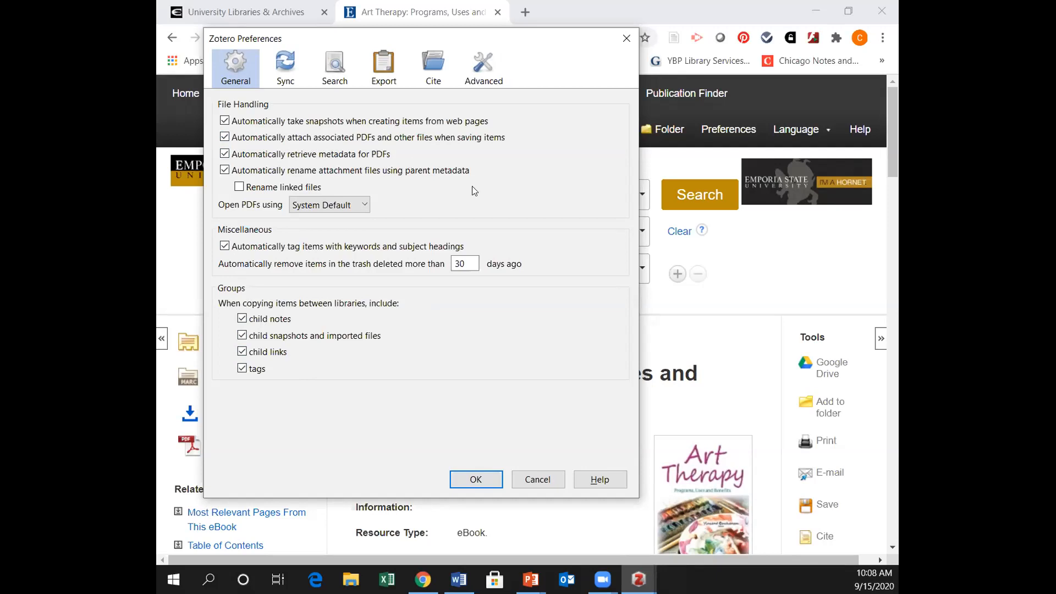
click(476, 480)
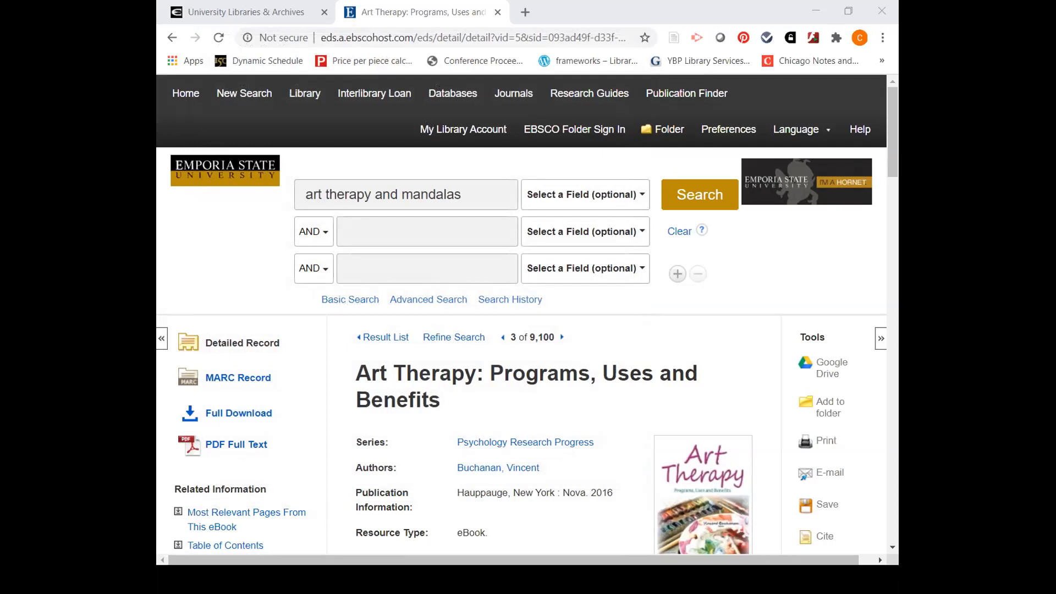
- Add the note "Remember to check this book for references about mandalas." to the book "Art Therapy: Programs, Uses and Benefits"
click(1003, 506)
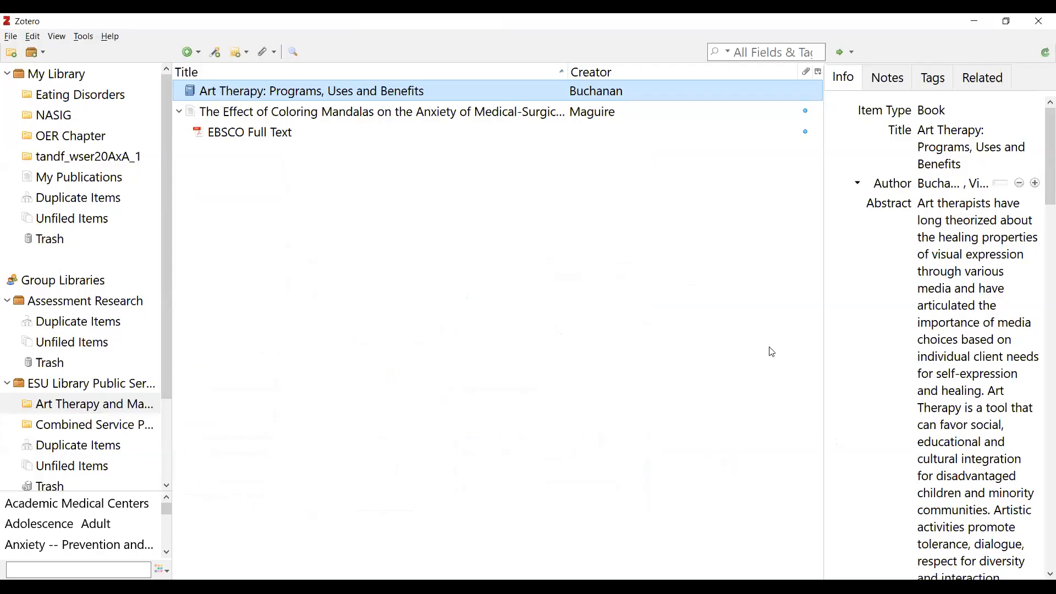
click(890, 85)
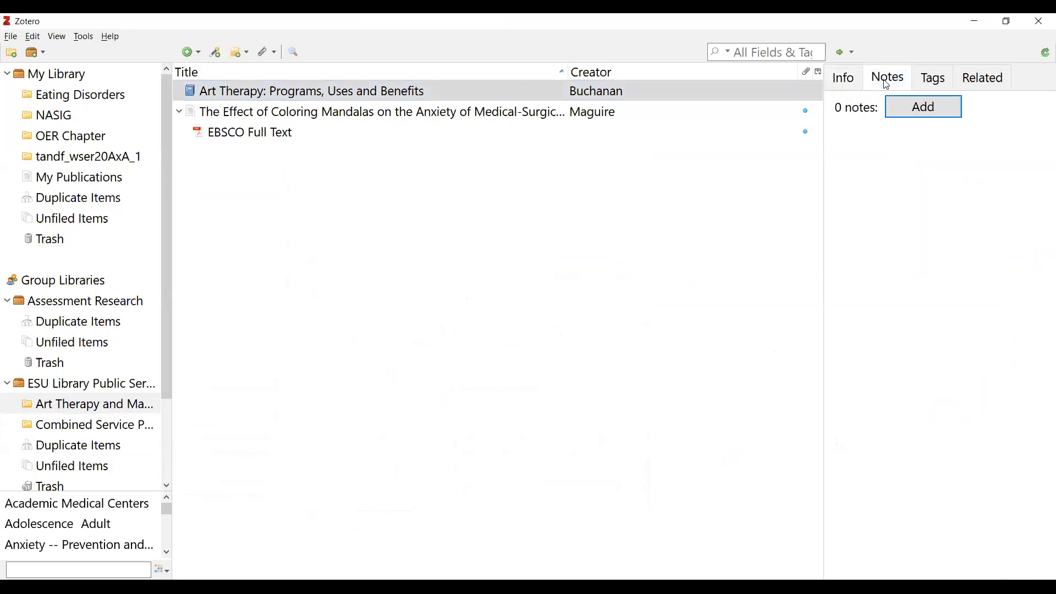
click(911, 114)
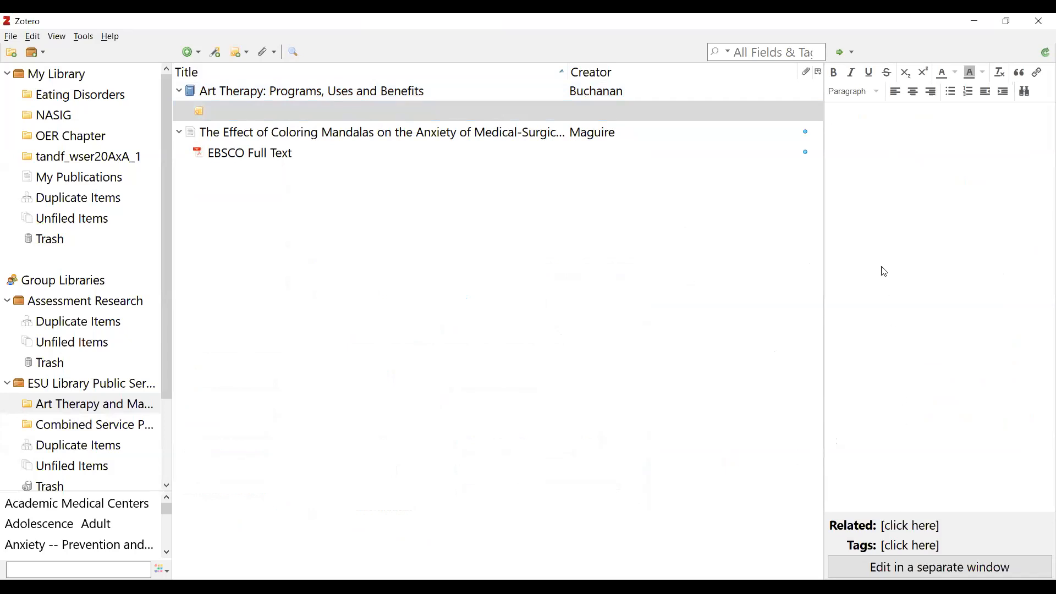
text(Remember to check this book for refere)
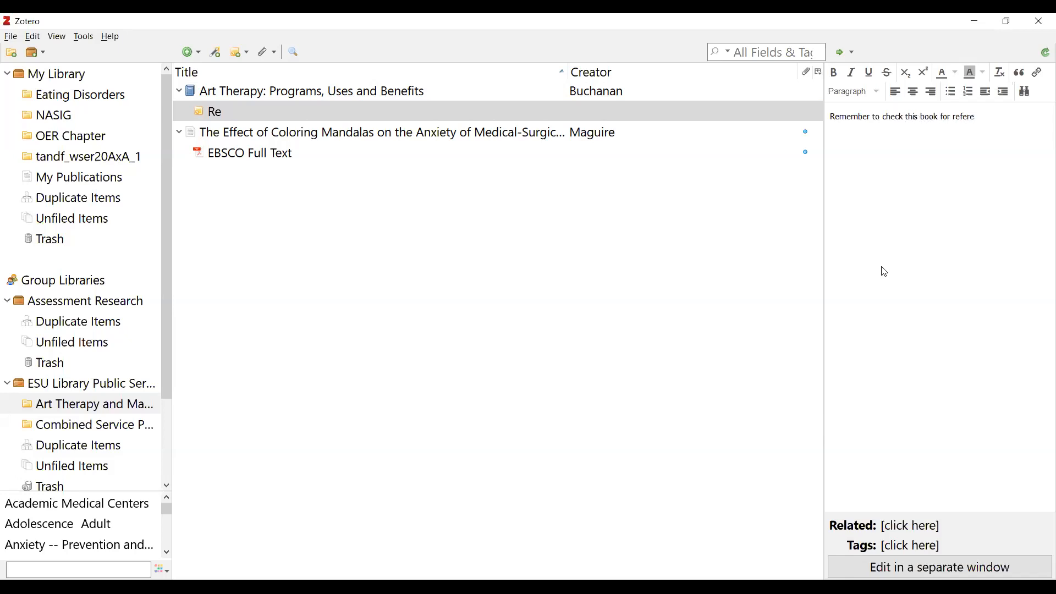
text(nces)
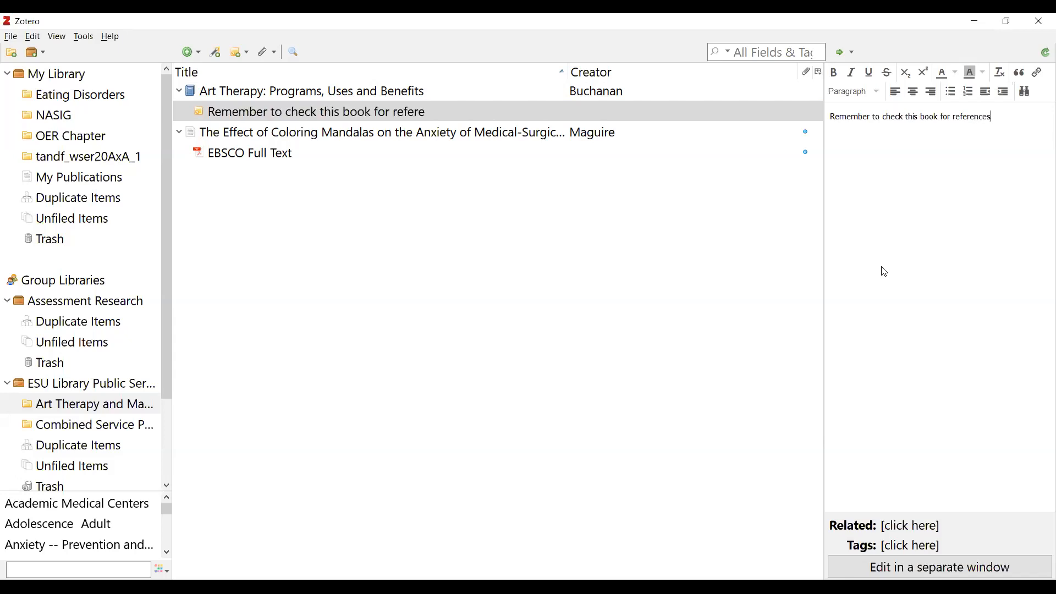
text( about mandalas.)
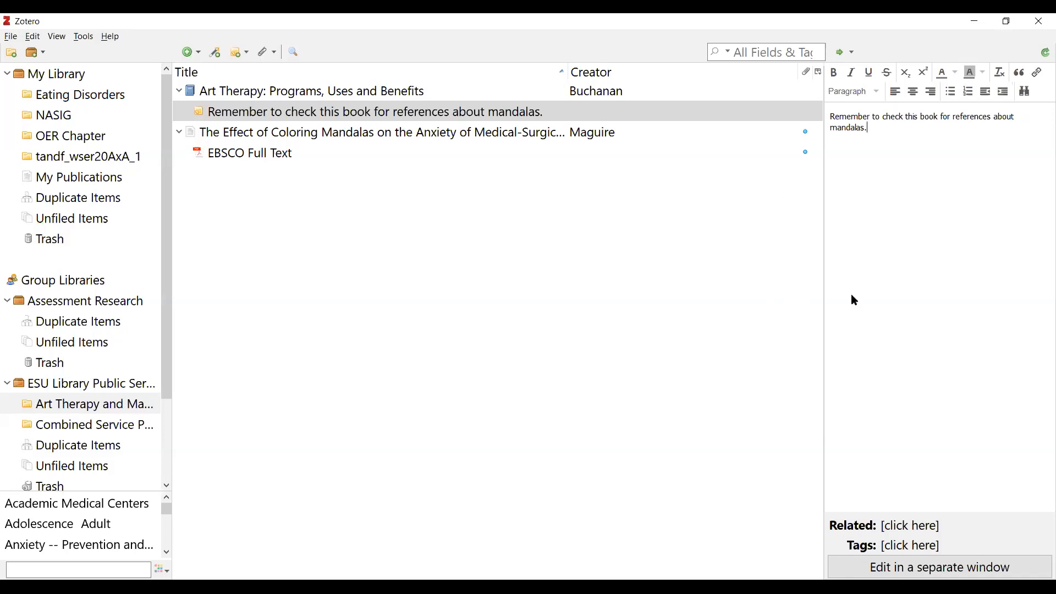
- View the EBSCO Full Text PDF attached to the coloring mandalas article, then return to Zotero and collapse both items
click(588, 138)
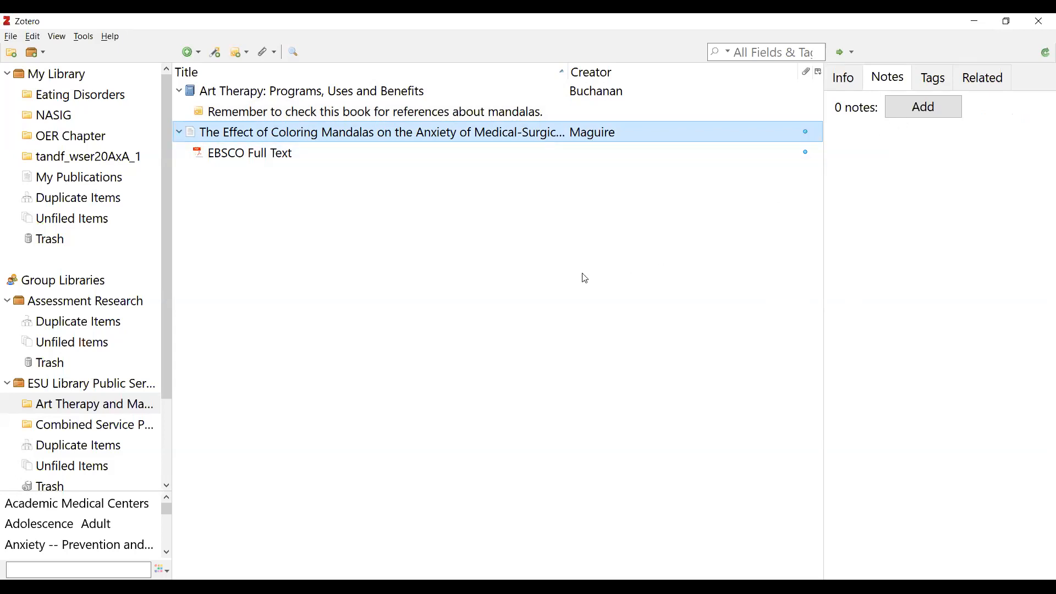
click(269, 155)
double_click(268, 155)
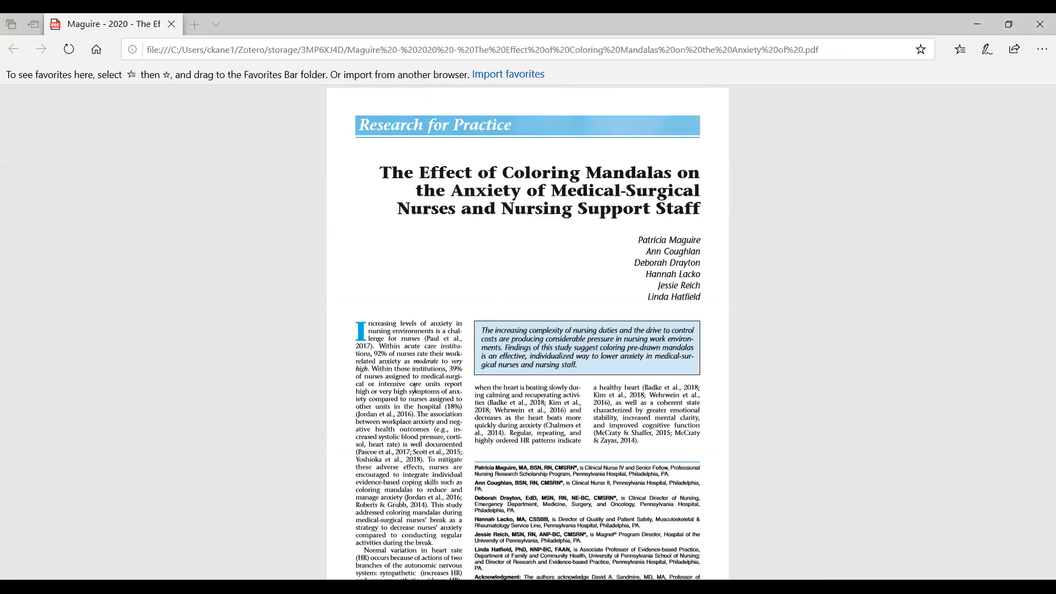
key(alt+Tab)
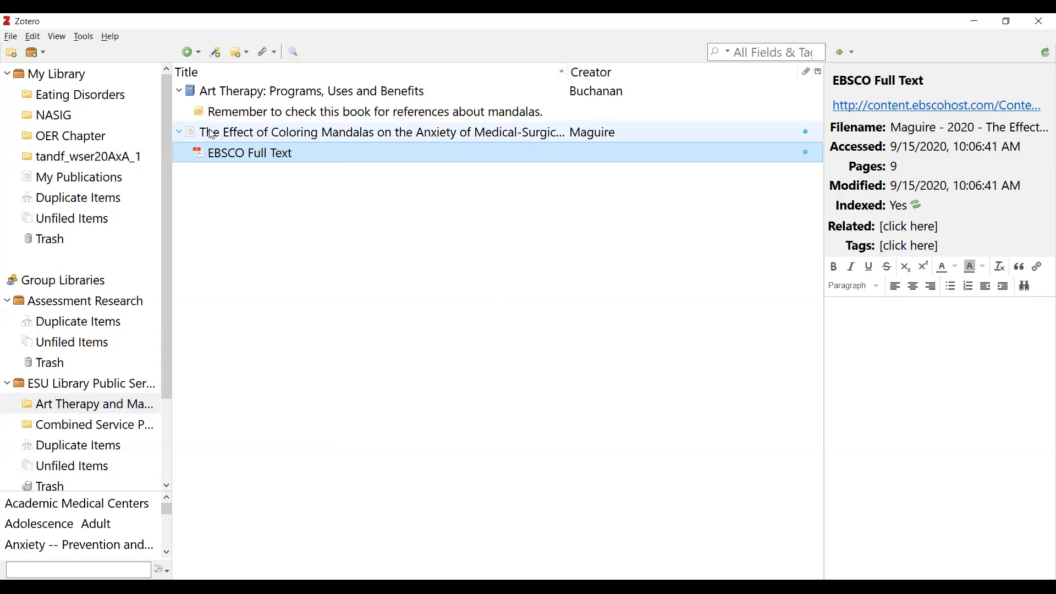
click(179, 132)
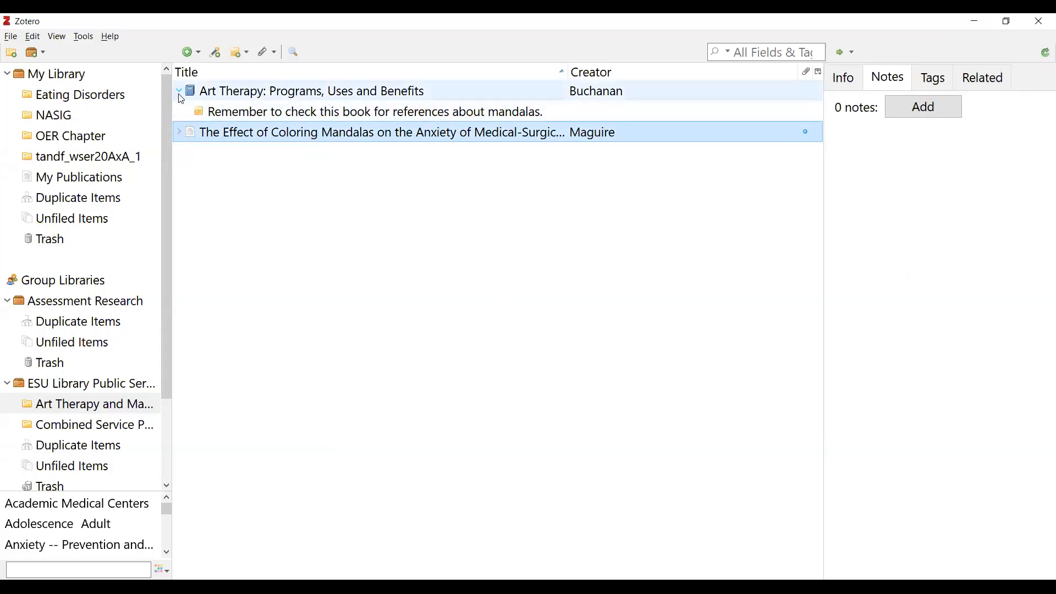
click(179, 92)
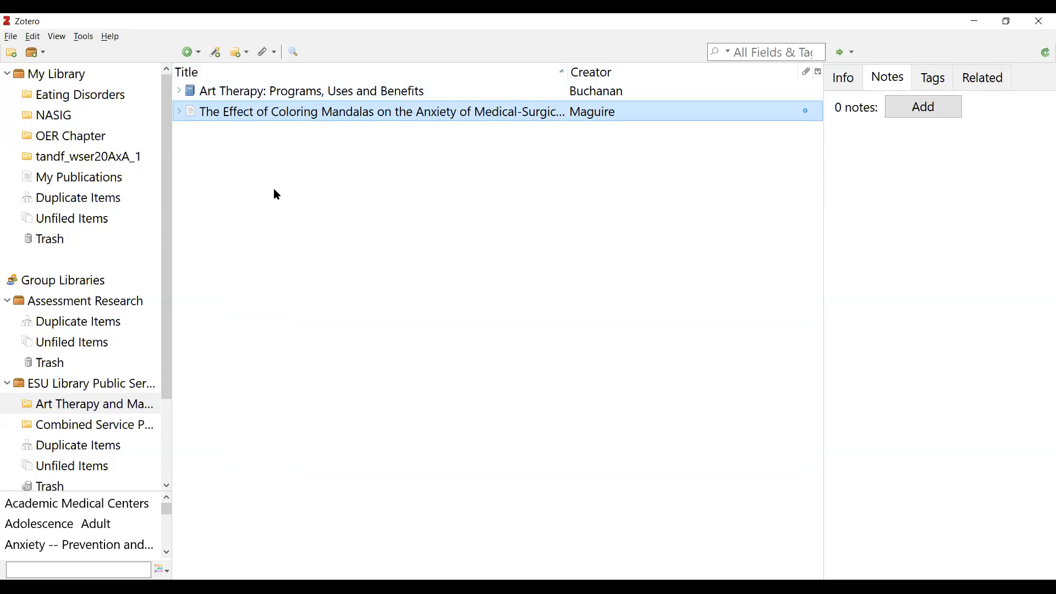
- Select both the art therapy book and the coloring mandalas article, and start creating a bibliography from them
click(295, 98)
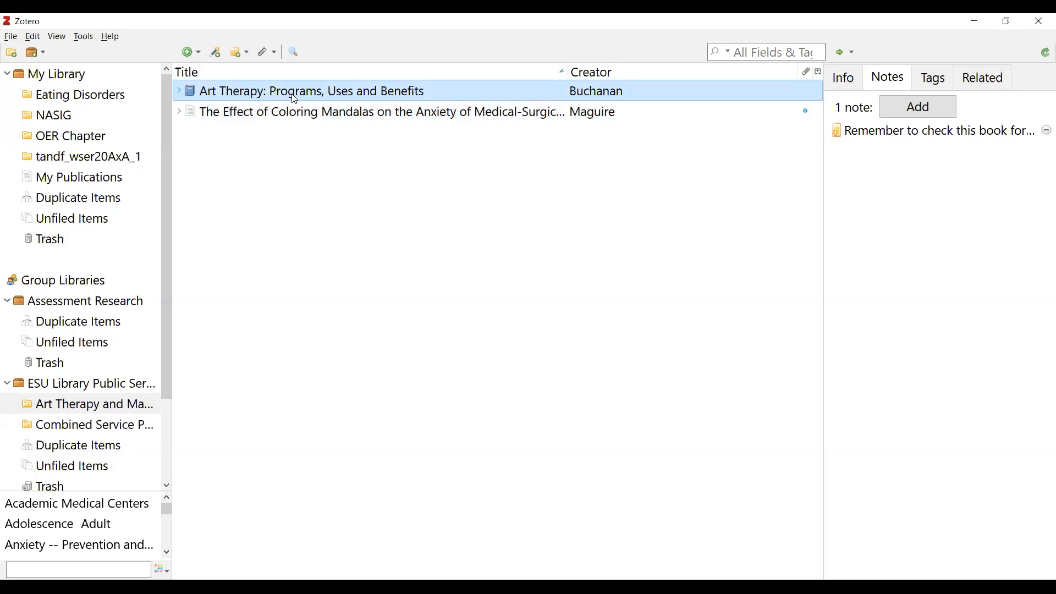
ctrl+click(292, 94)
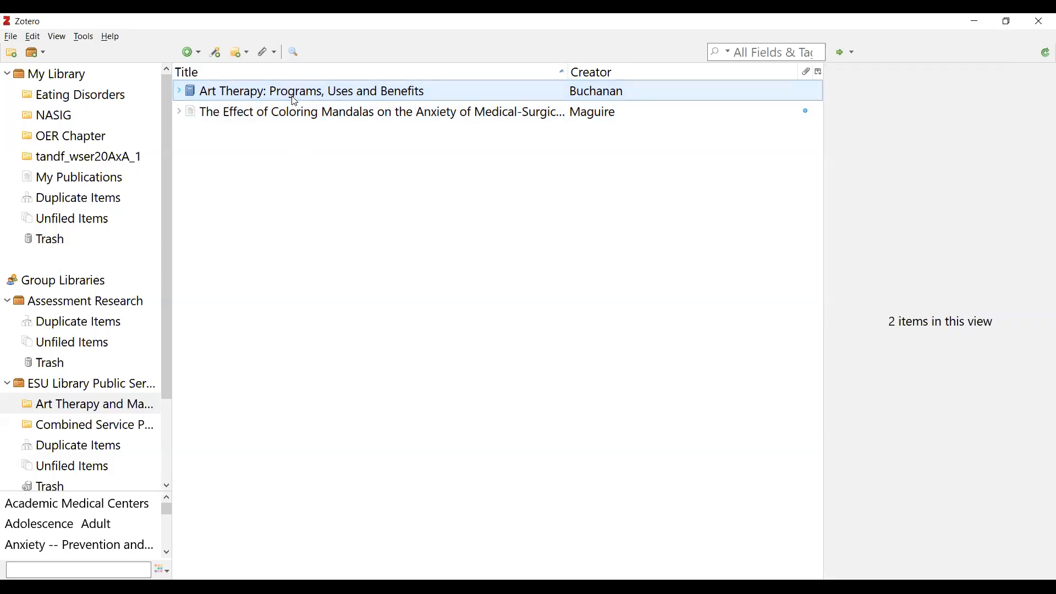
ctrl+click(289, 95)
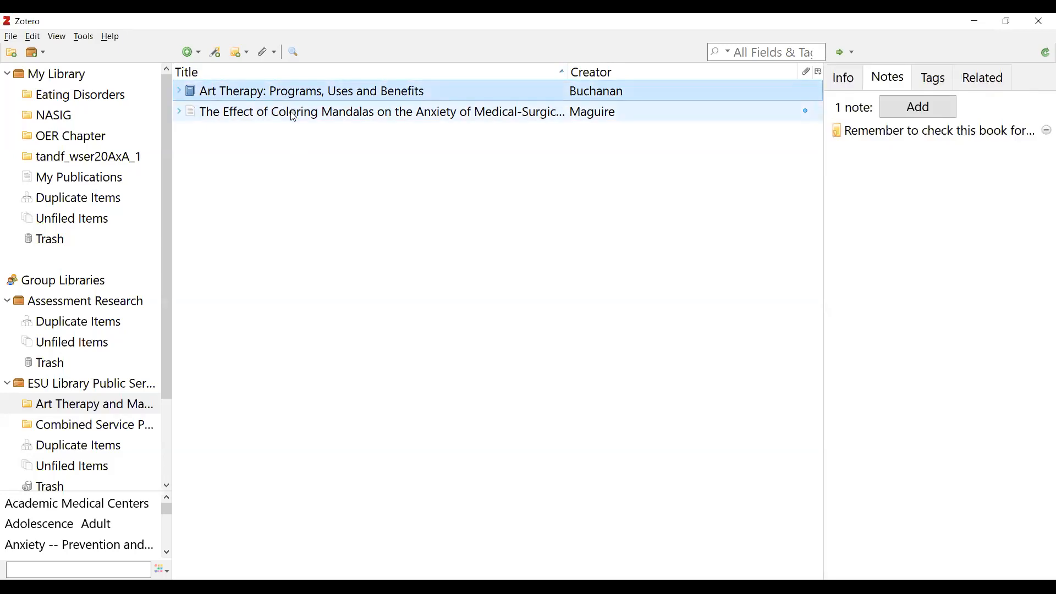
ctrl+click(294, 116)
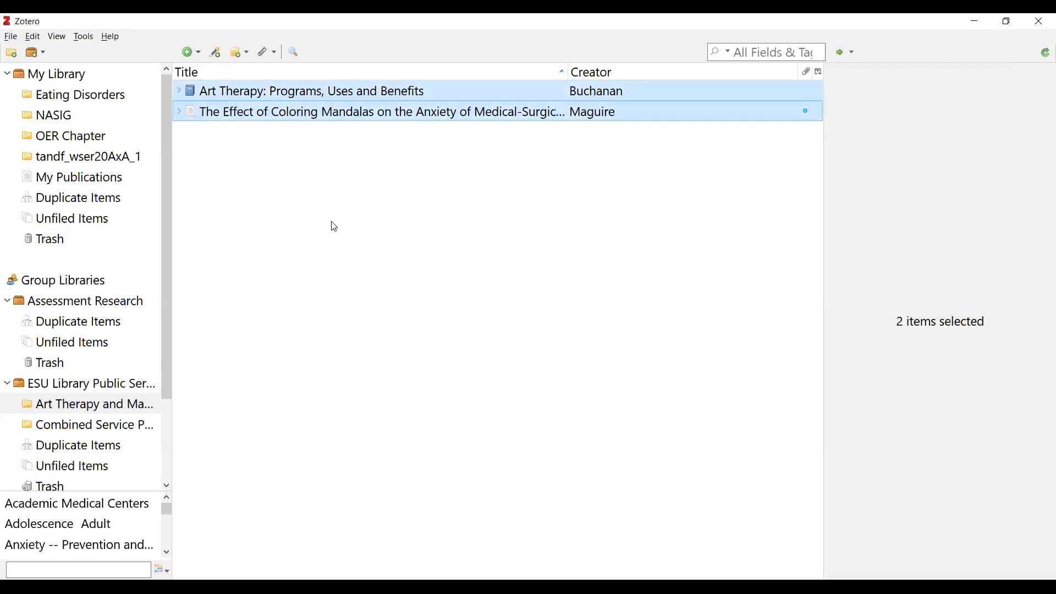
right_click(374, 107)
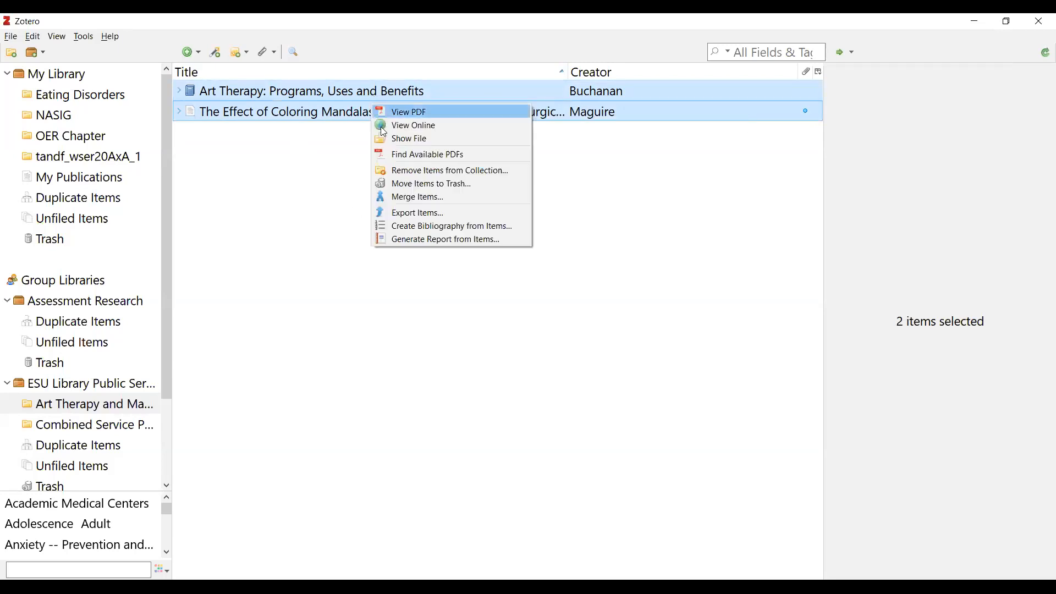
click(417, 226)
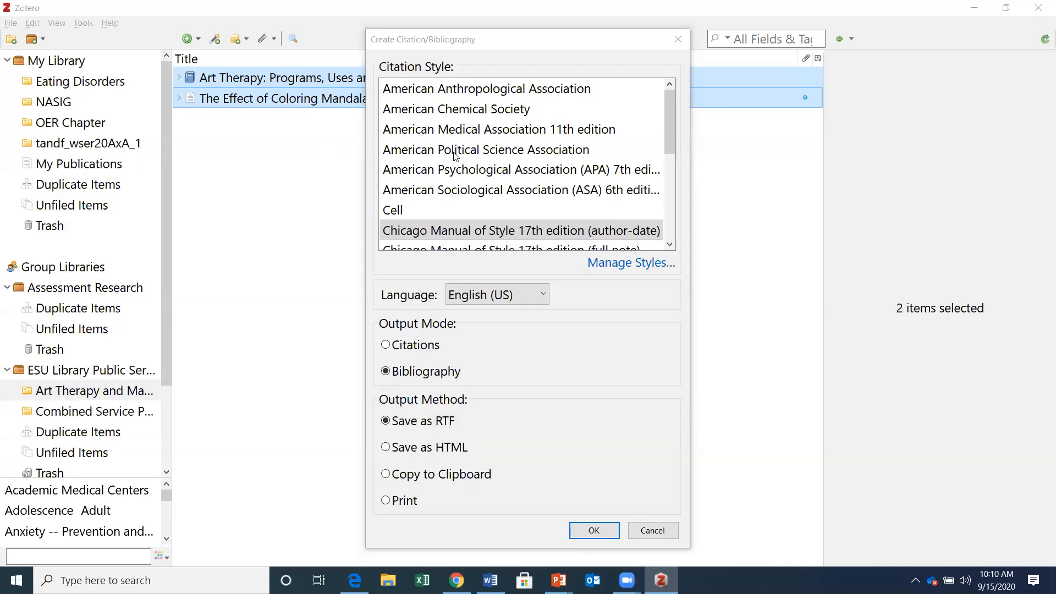
- Create the bibliography in American Psychological Association (APA) 7th edition style, in Bibliography mode with Save as RTF output
scroll(456, 163, down, 1)
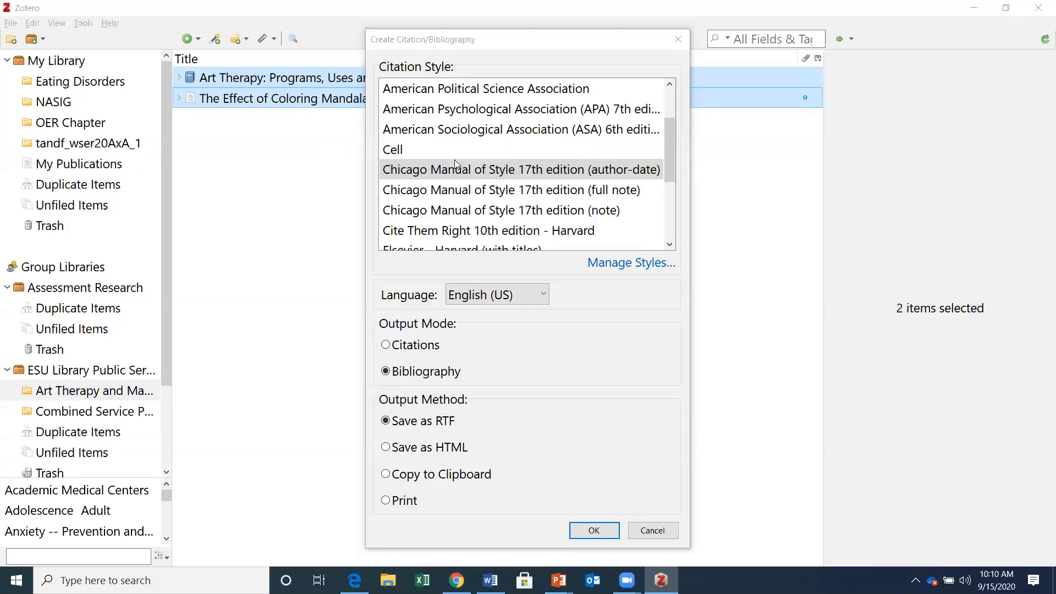
scroll(454, 164, down, 1)
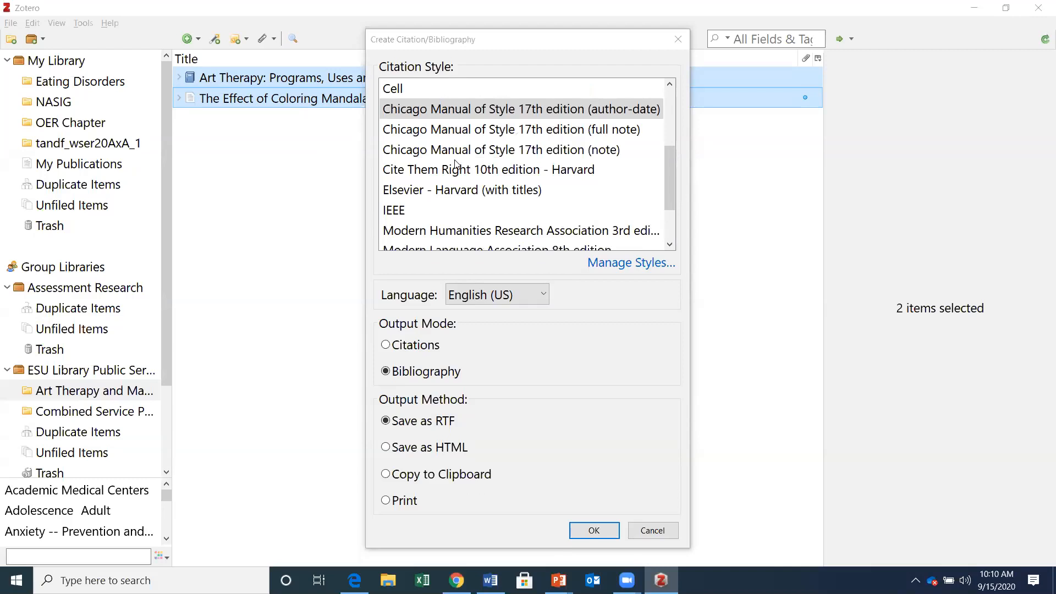
scroll(455, 163, down, 1)
scroll(455, 163, up, 2)
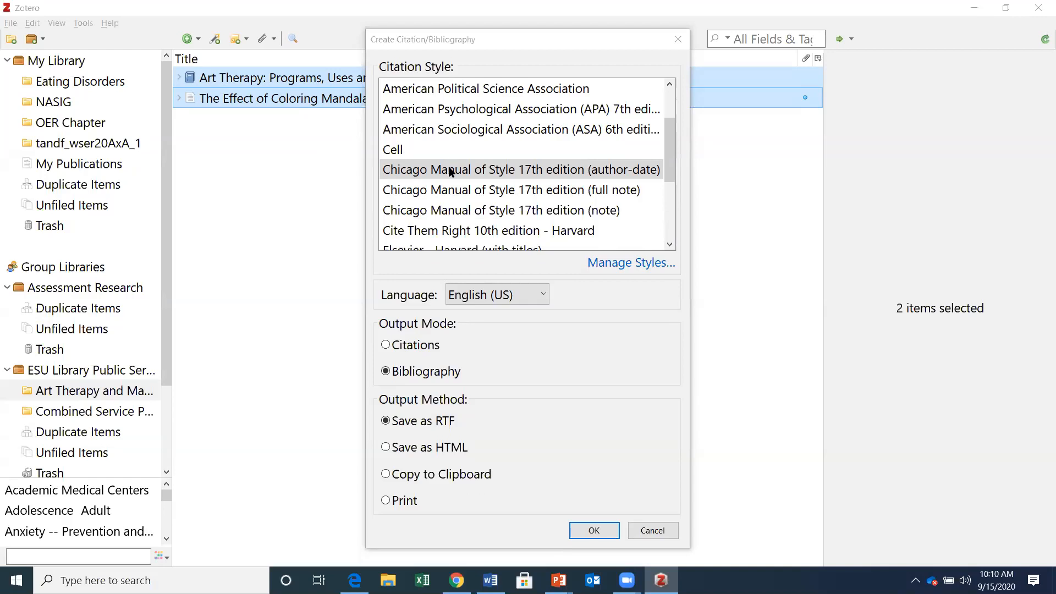
scroll(450, 171, down, 2)
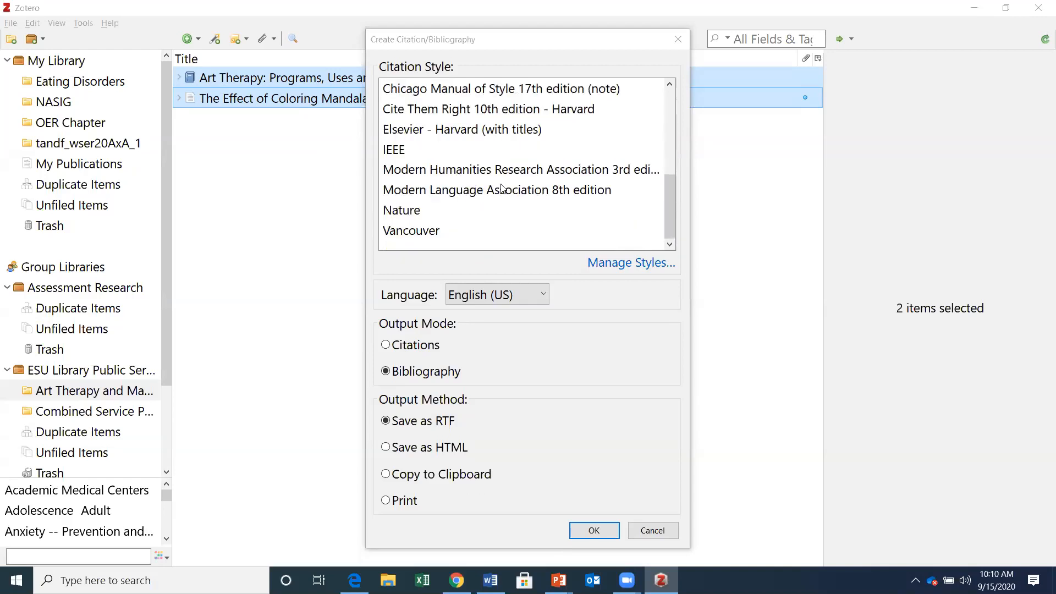
scroll(501, 188, up, 3)
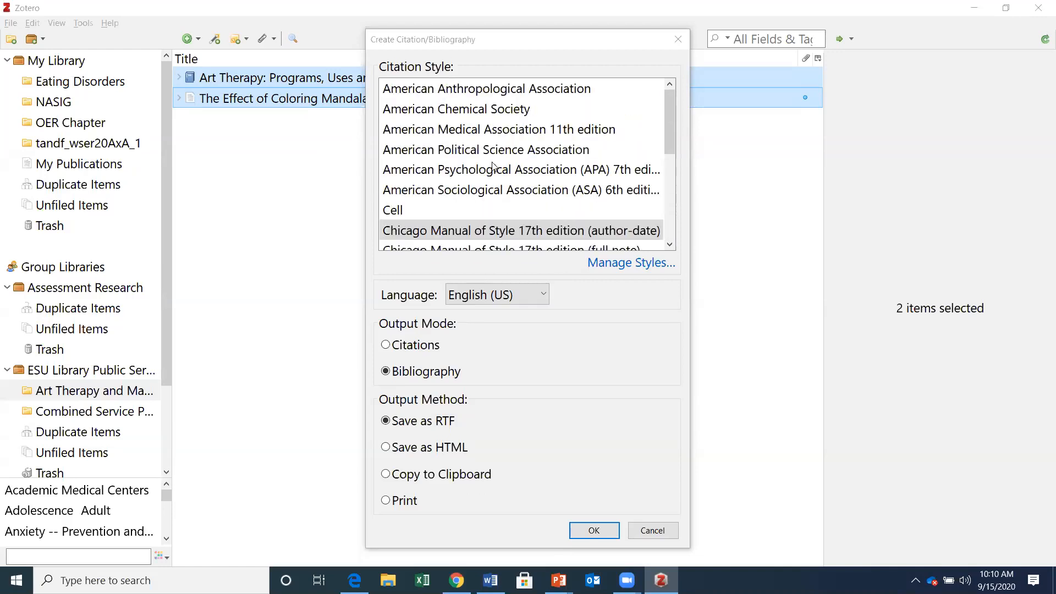
click(491, 170)
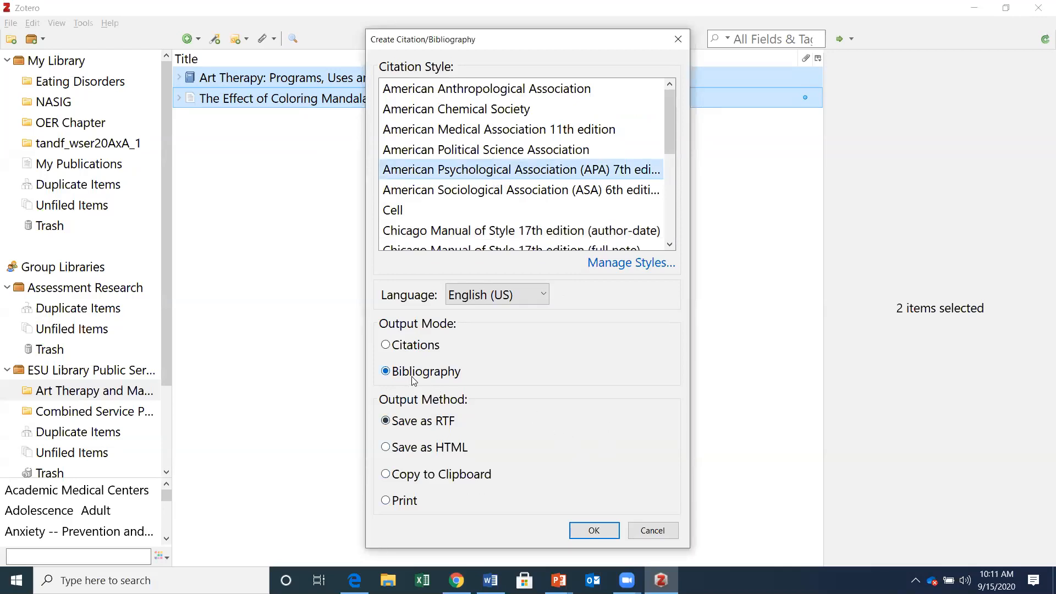
click(418, 428)
click(588, 531)
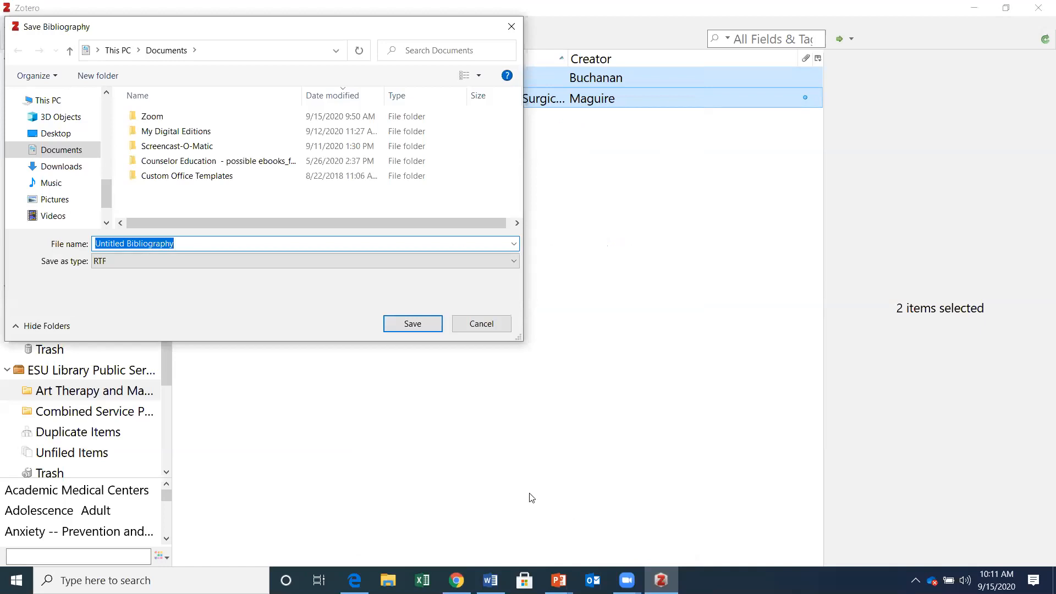
- Save the bibliography as an RTF file named "Art therapy and mandalas" in the Documents folder
click(291, 383)
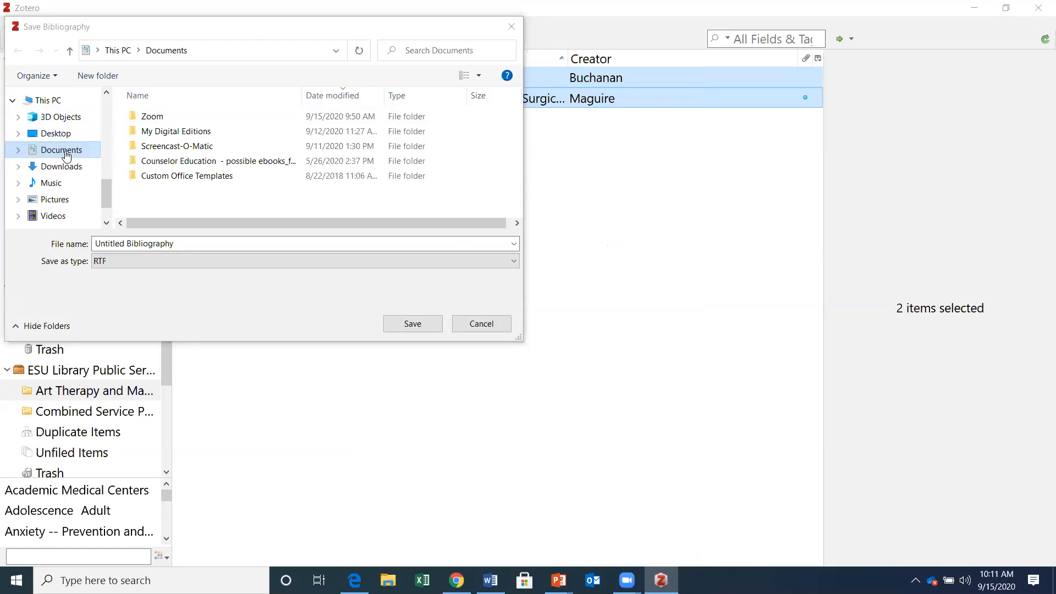
drag(189, 242, 83, 245)
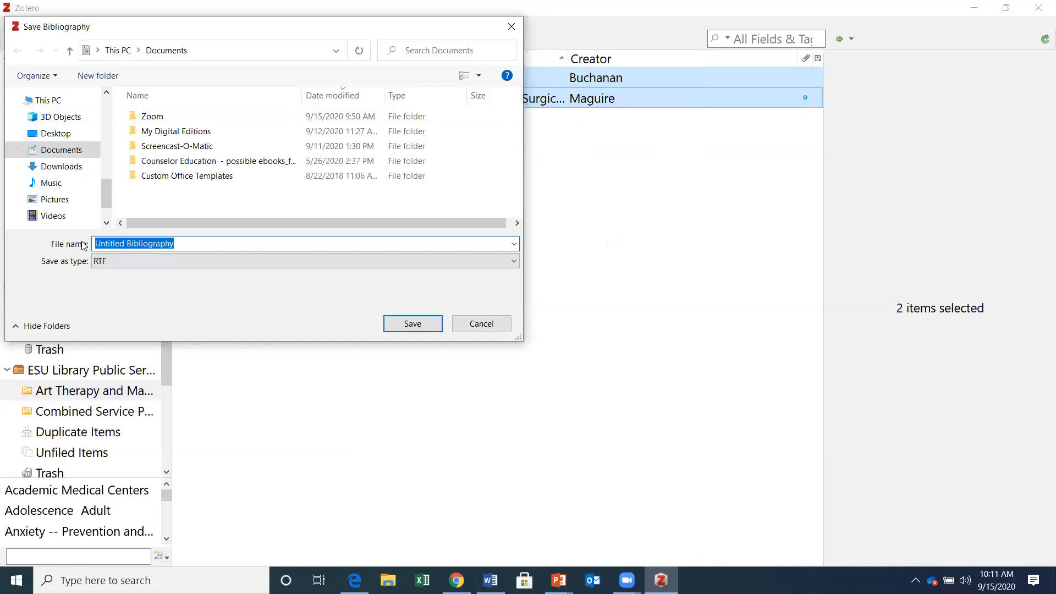
text(Art therapy and mandalas)
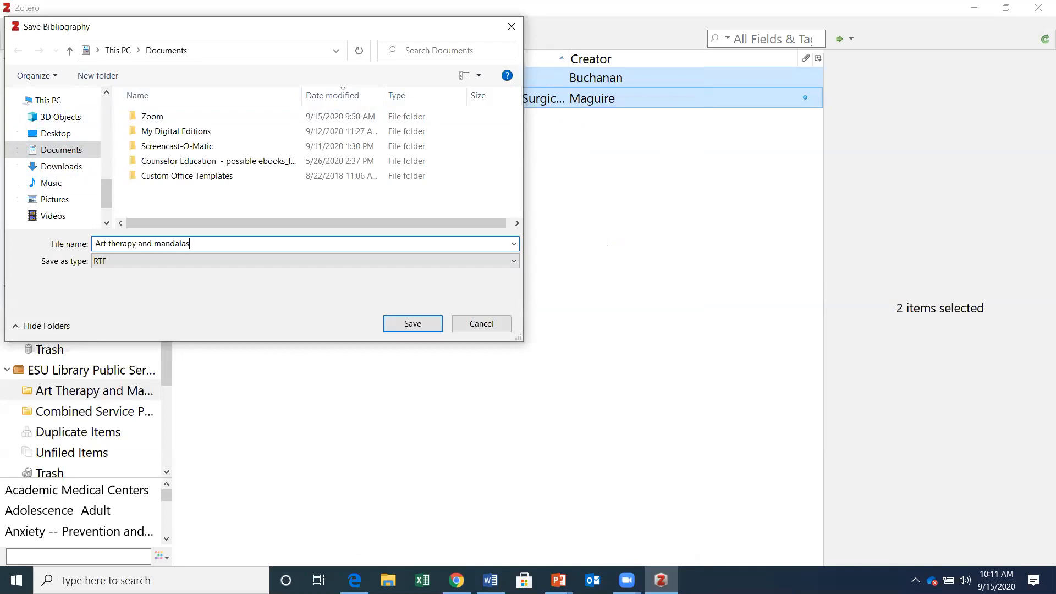
key(Return)
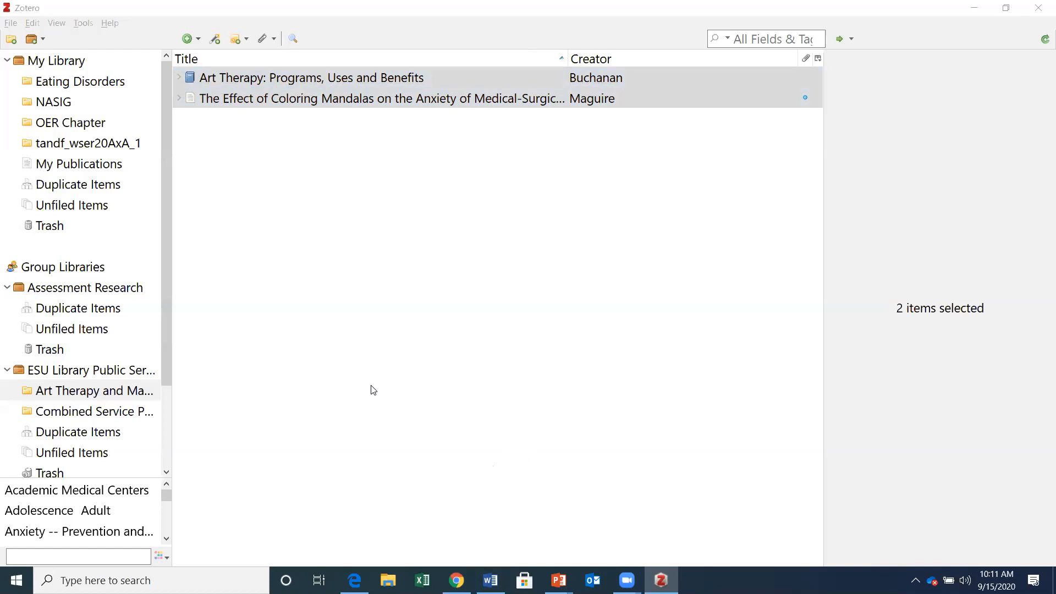
- Switch to Word and open the "Art therapy and mandalas" file from the Documents folder, listing all file types
click(488, 581)
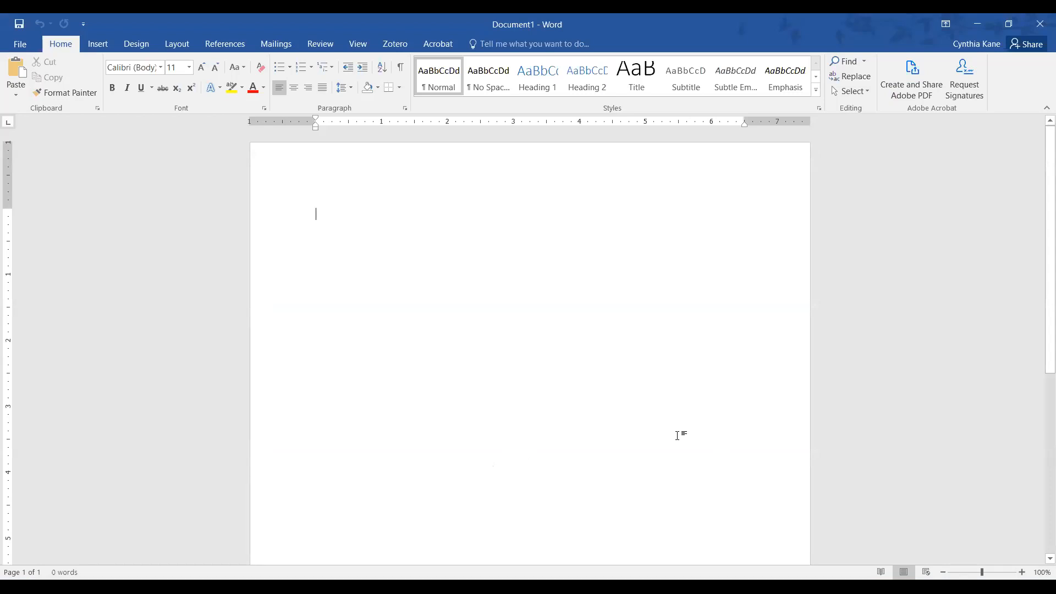
click(400, 48)
click(22, 47)
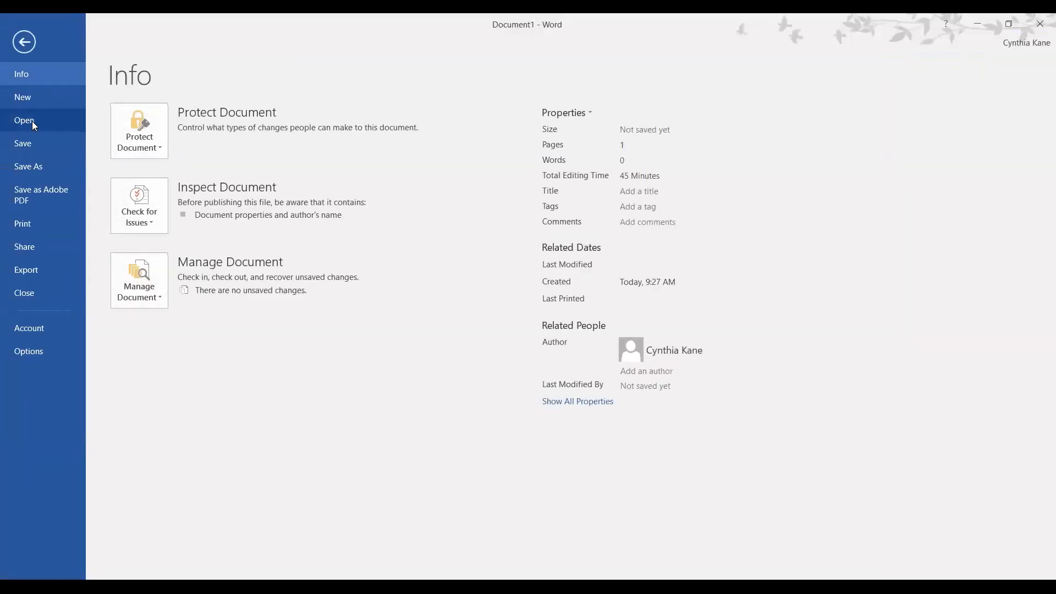
click(32, 122)
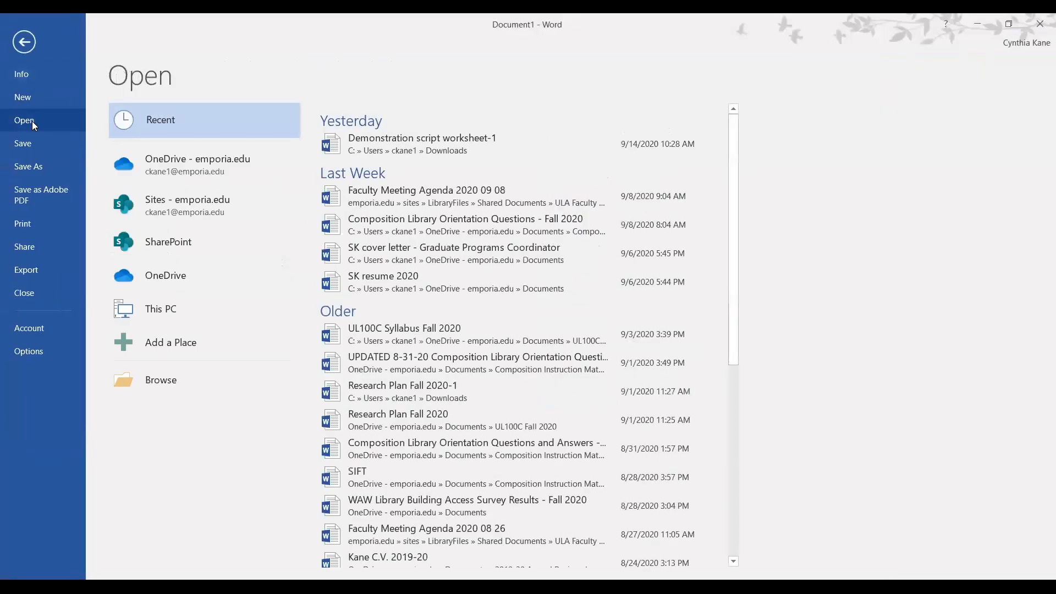
click(174, 386)
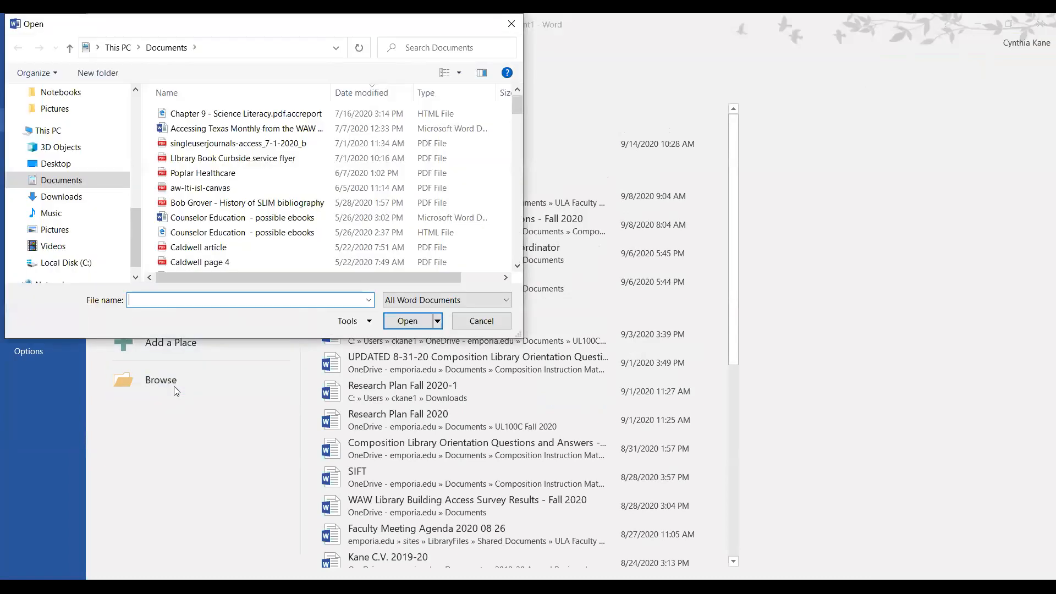
click(414, 302)
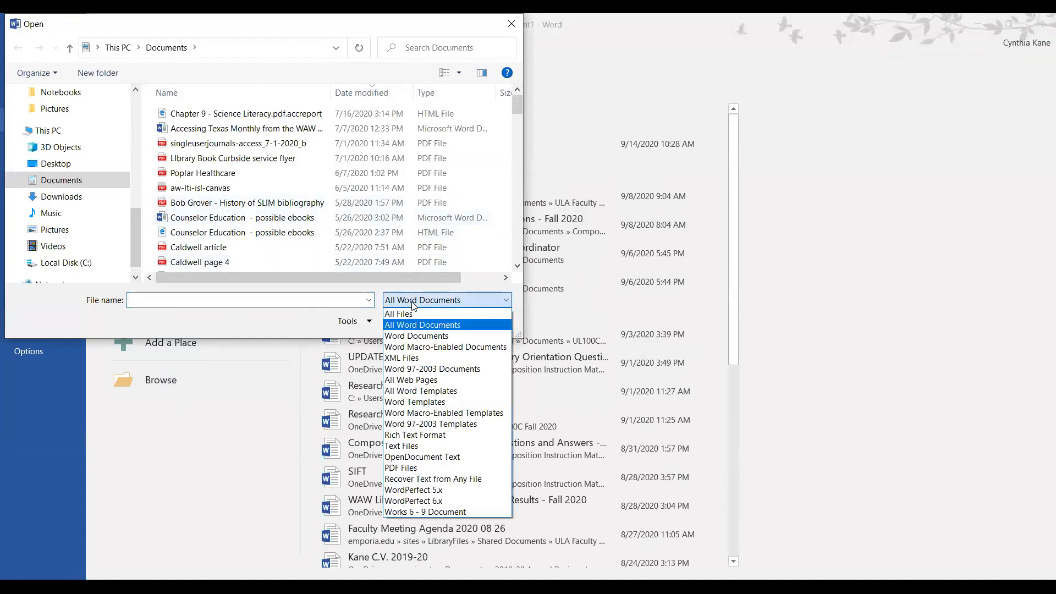
click(410, 316)
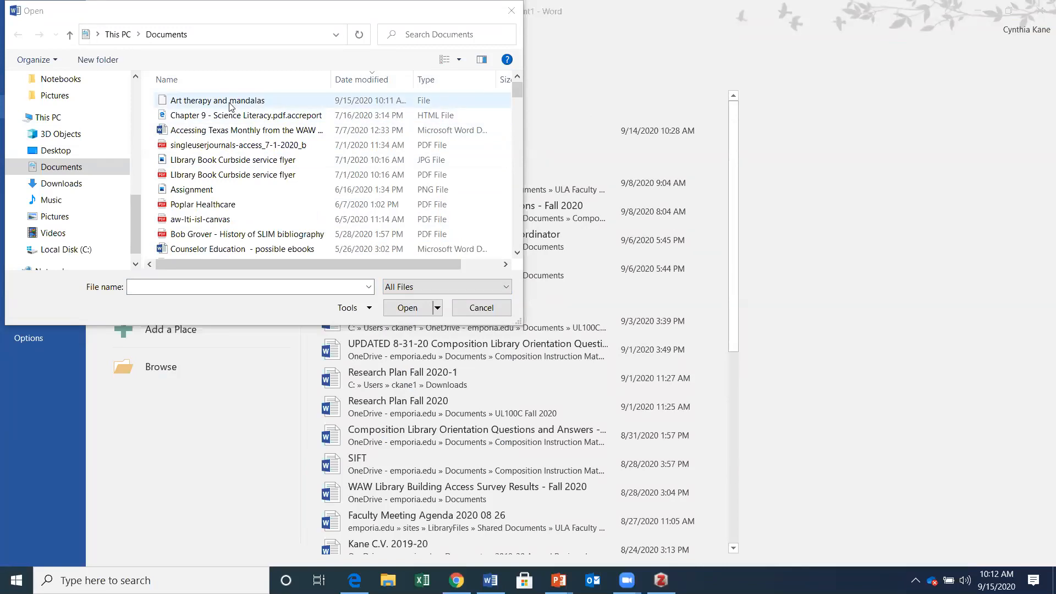
click(230, 105)
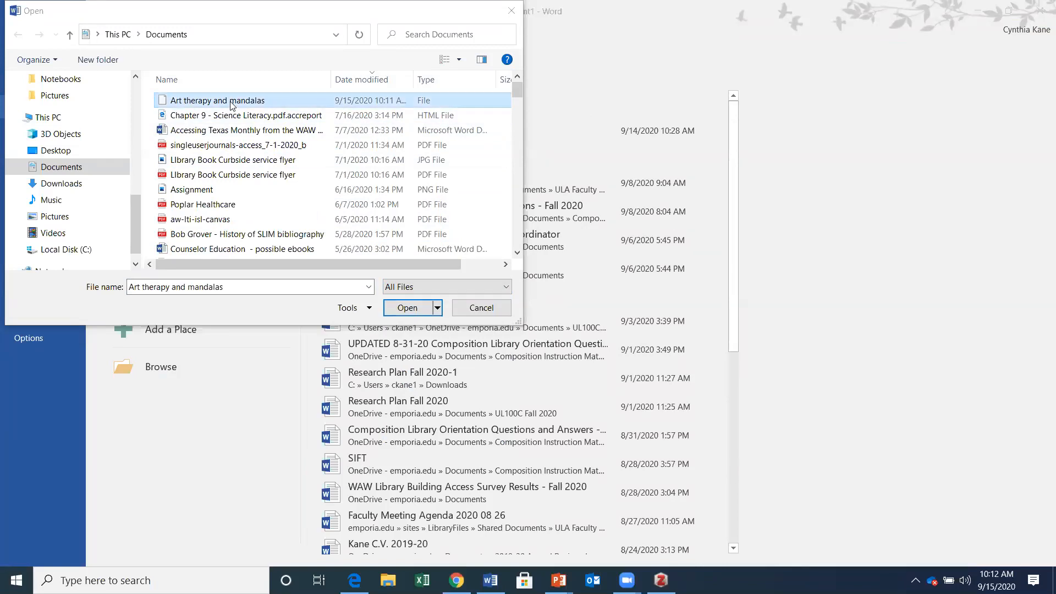
click(388, 301)
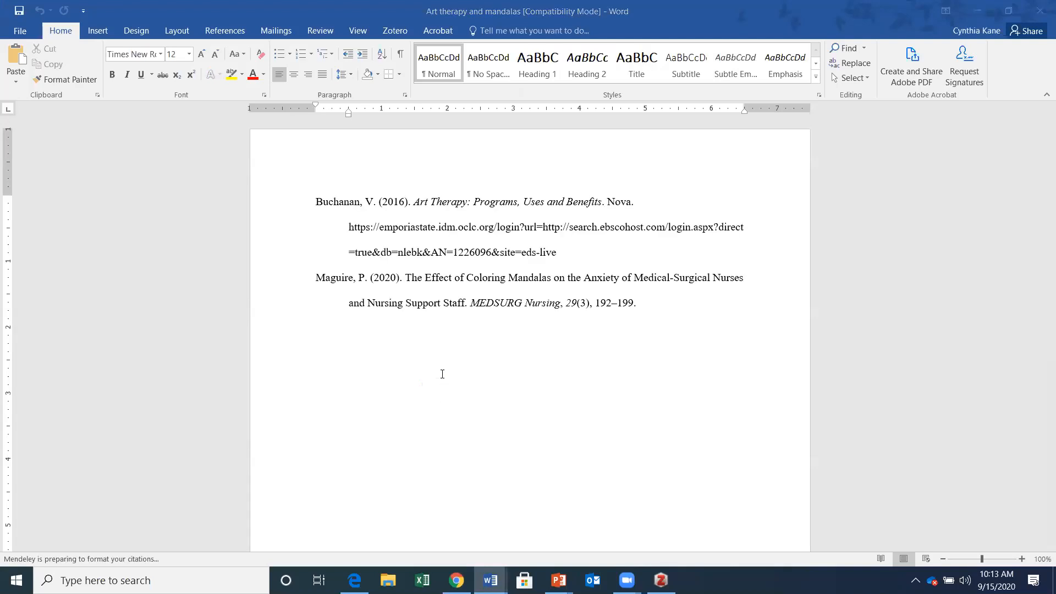
click(793, 412)
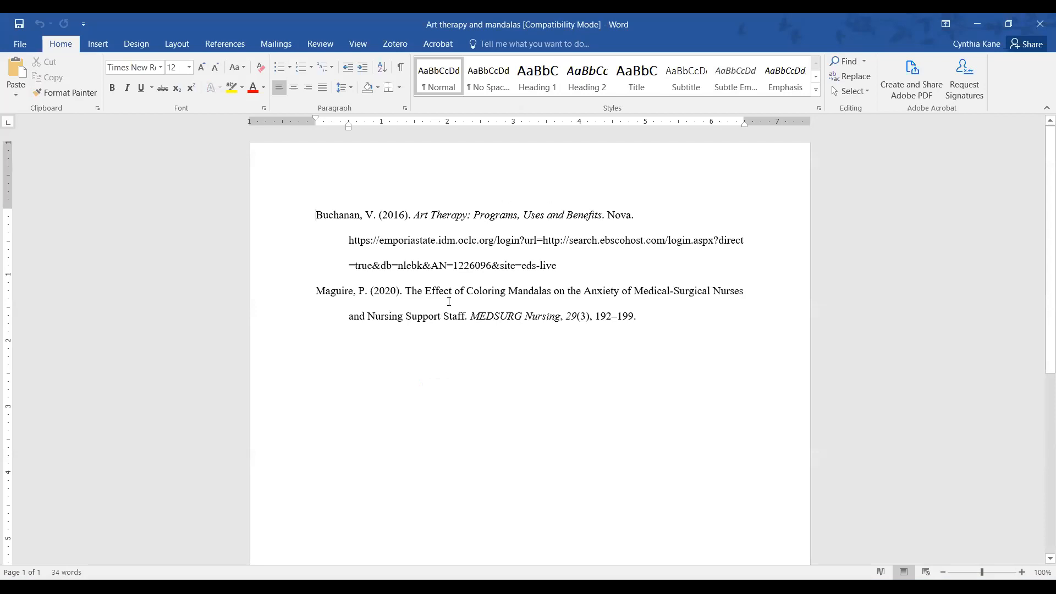
- Change the initial letters of "effect", "coloring", "mandalas" and "anxiety" to lowercase in the article's title
click(410, 292)
drag(411, 291, 465, 316)
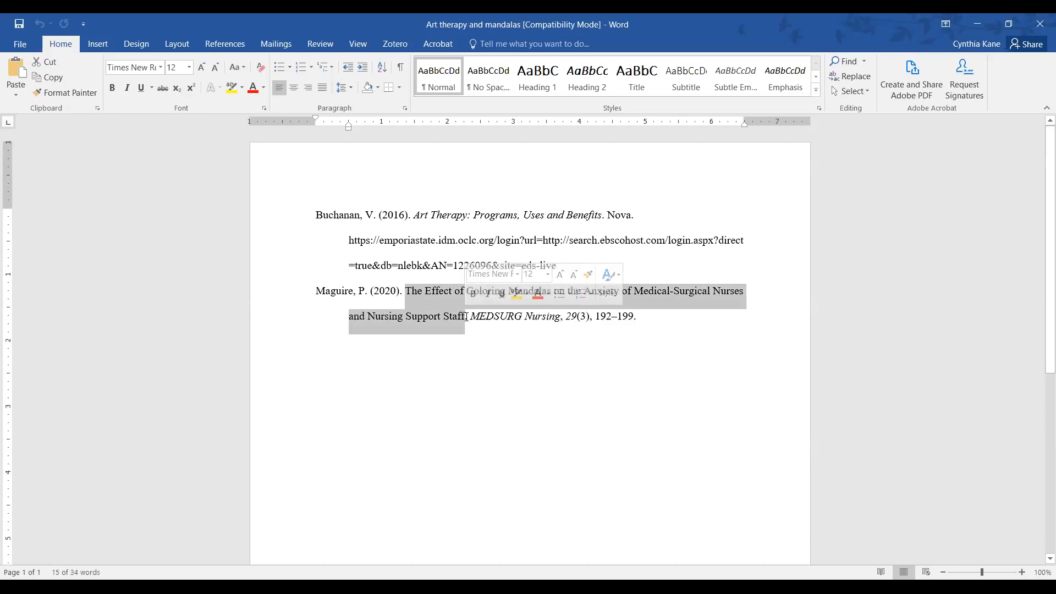
click(439, 292)
drag(432, 292, 465, 292)
text(ec)
drag(515, 292, 504, 292)
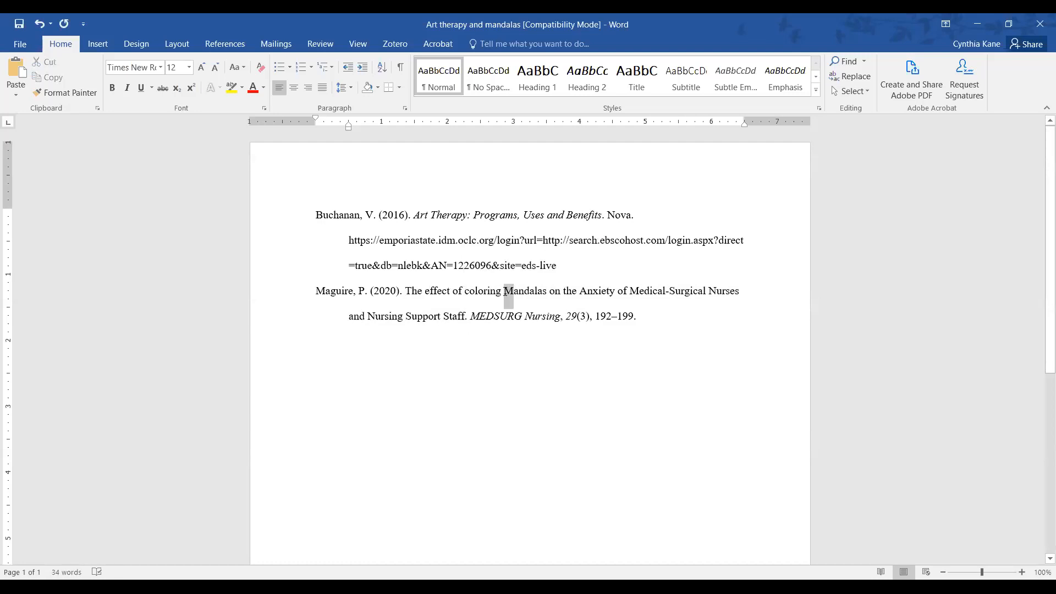
text(m)
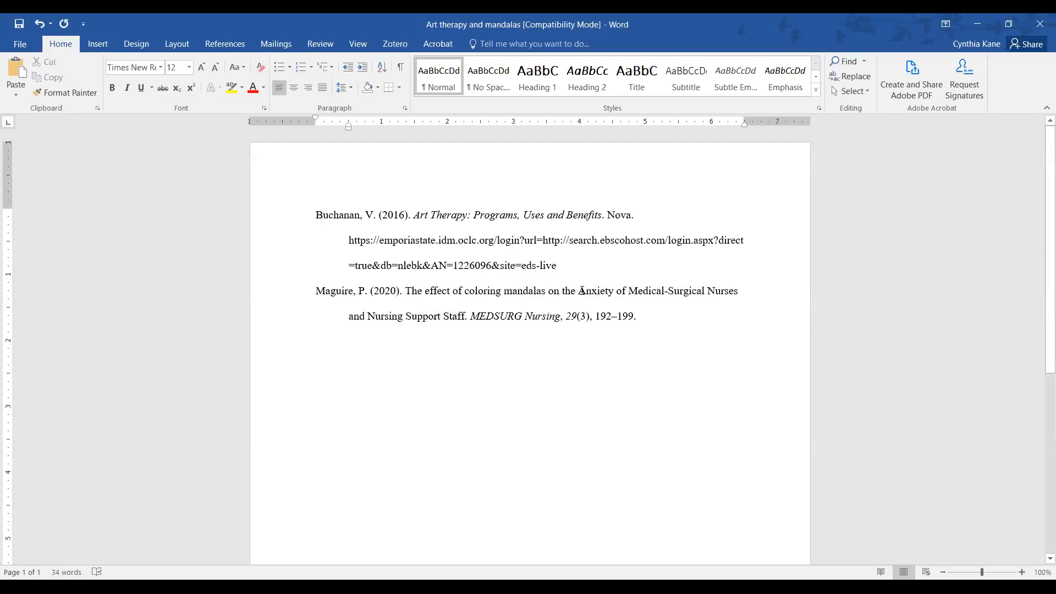
drag(586, 292, 579, 291)
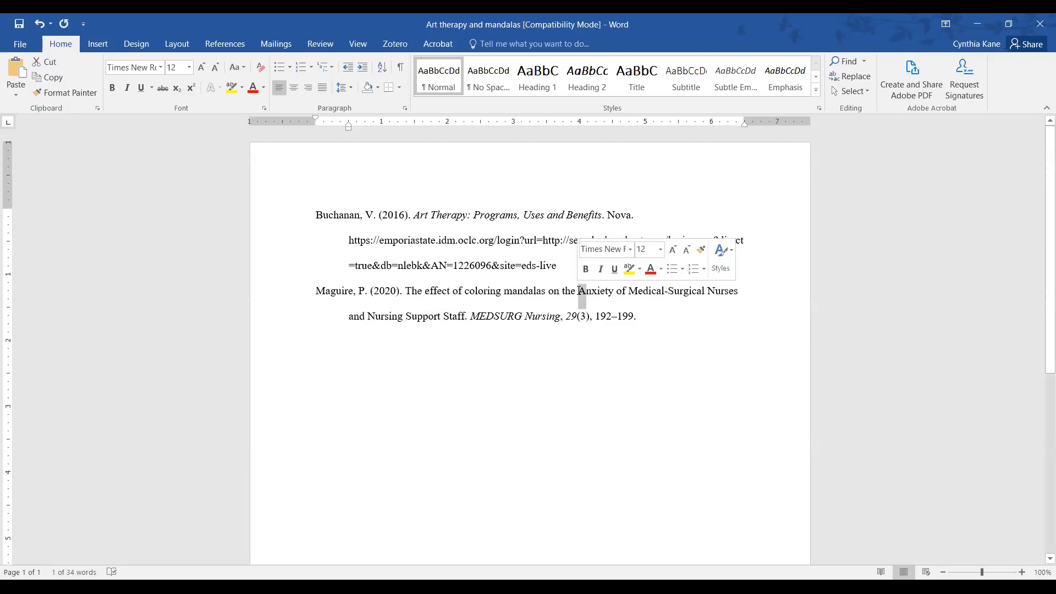
text(a)
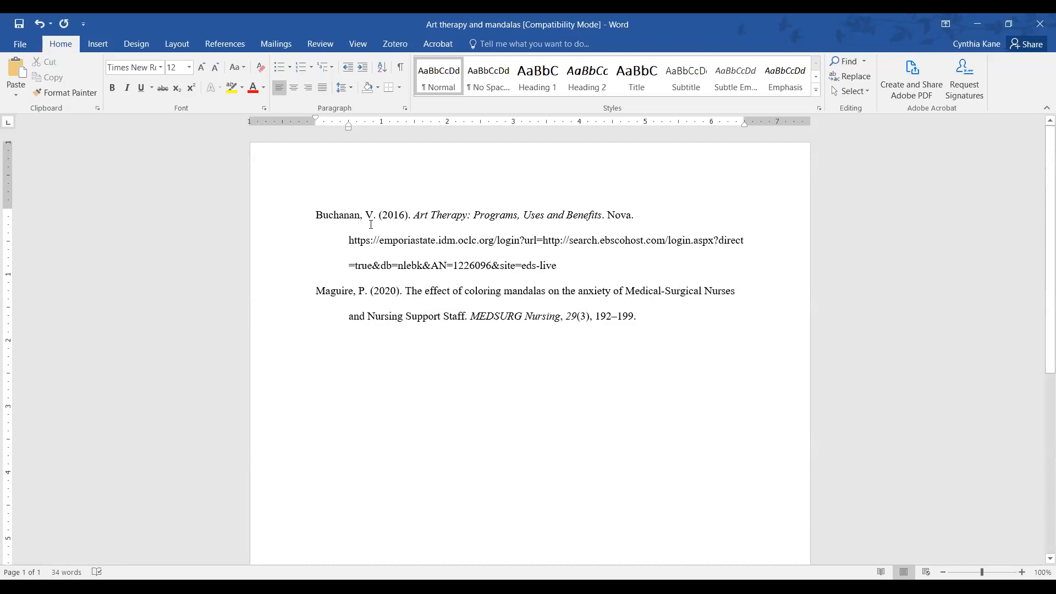
- Delete both references from the document and display the Zotero citation commands
click(340, 214)
click(342, 296)
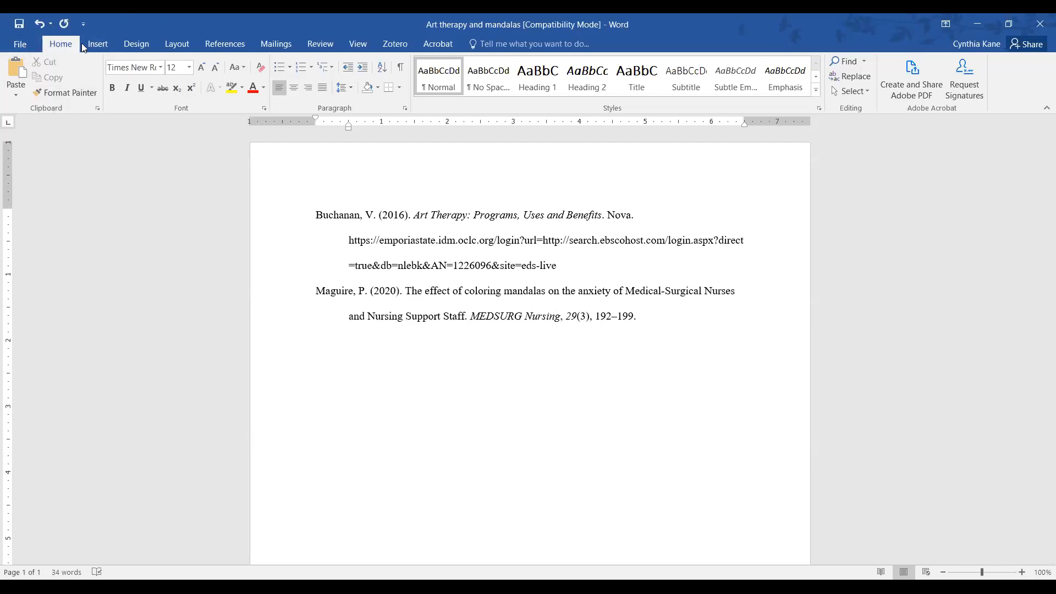
drag(316, 211, 672, 319)
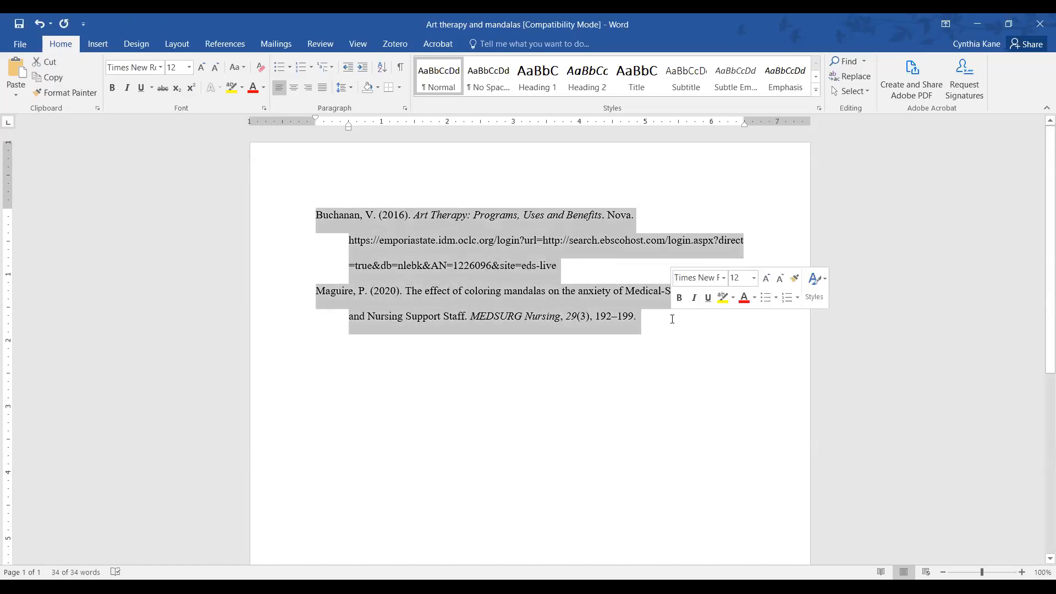
key(Delete)
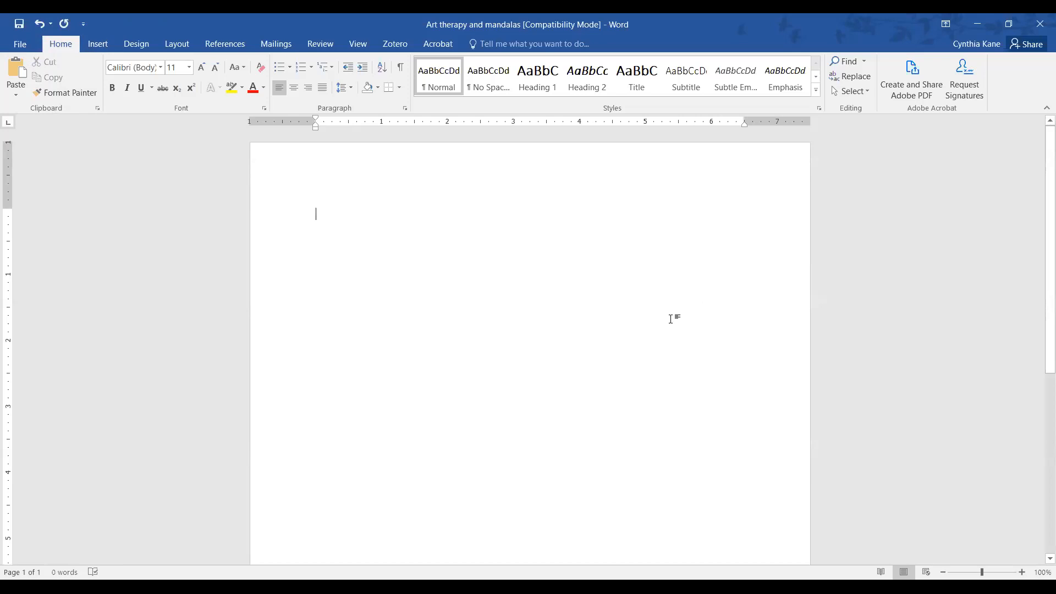
click(396, 47)
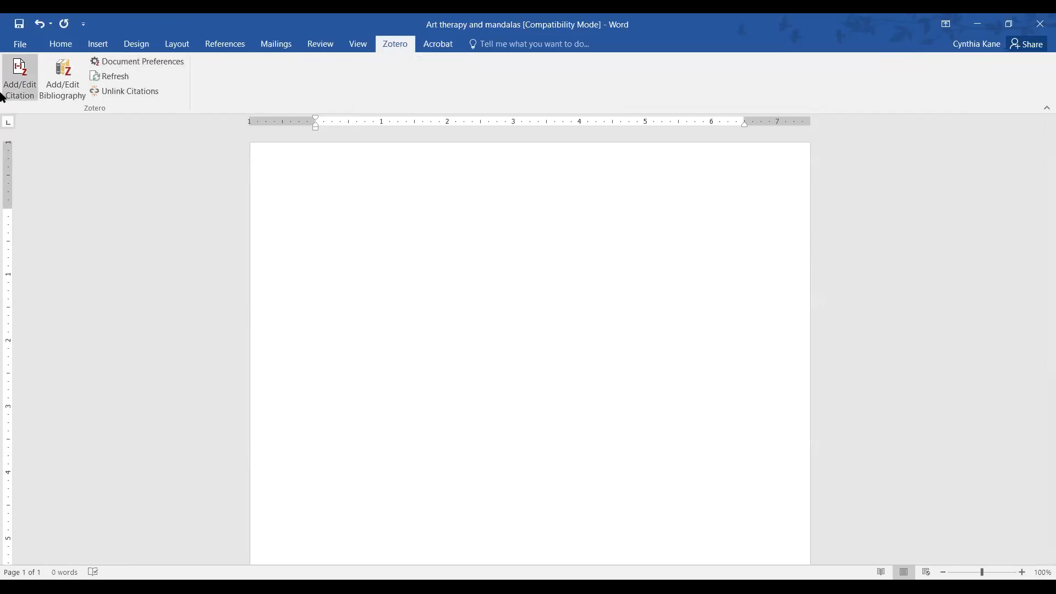
- Start a Zotero citation with American Psychological Association (APA) 7th edition style, English (US), and citations stored as fields
click(24, 90)
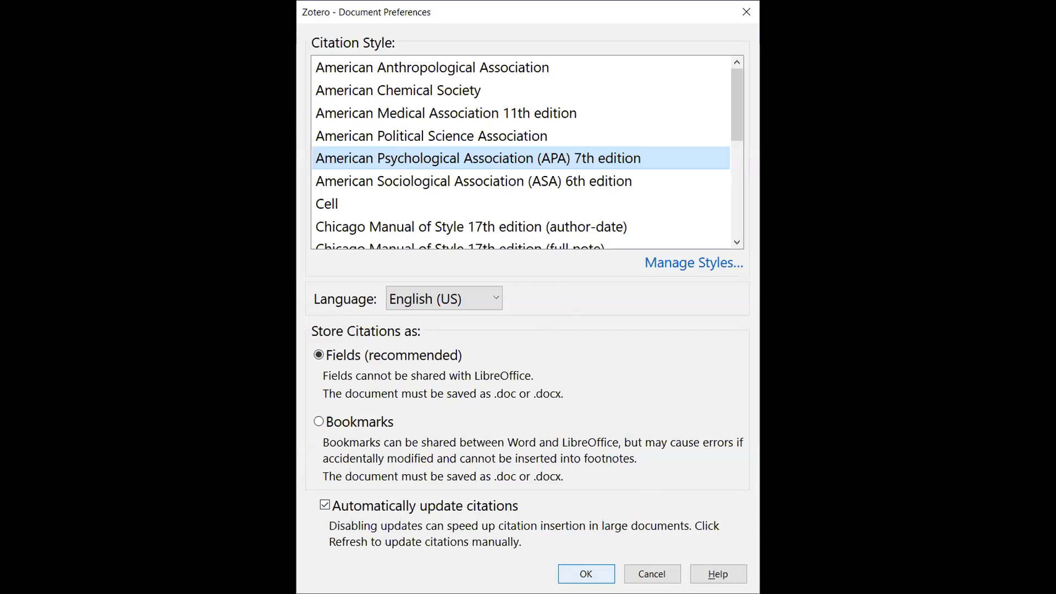
click(587, 574)
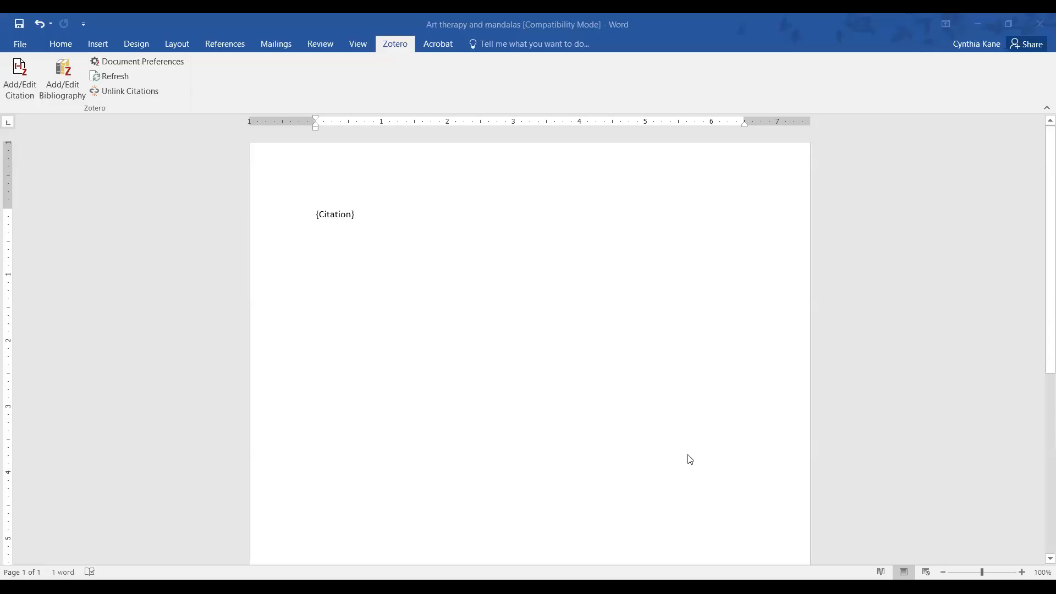
- Replace the citation placeholder with "Art therapy and mandalas are useful therapeutic techniques"
click(350, 215)
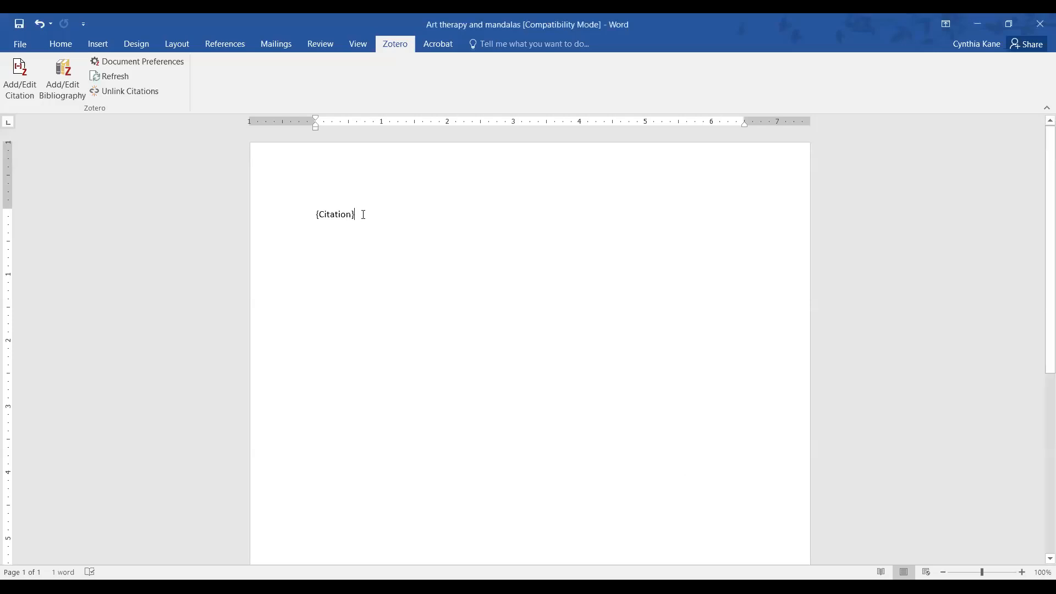
double_click(356, 215)
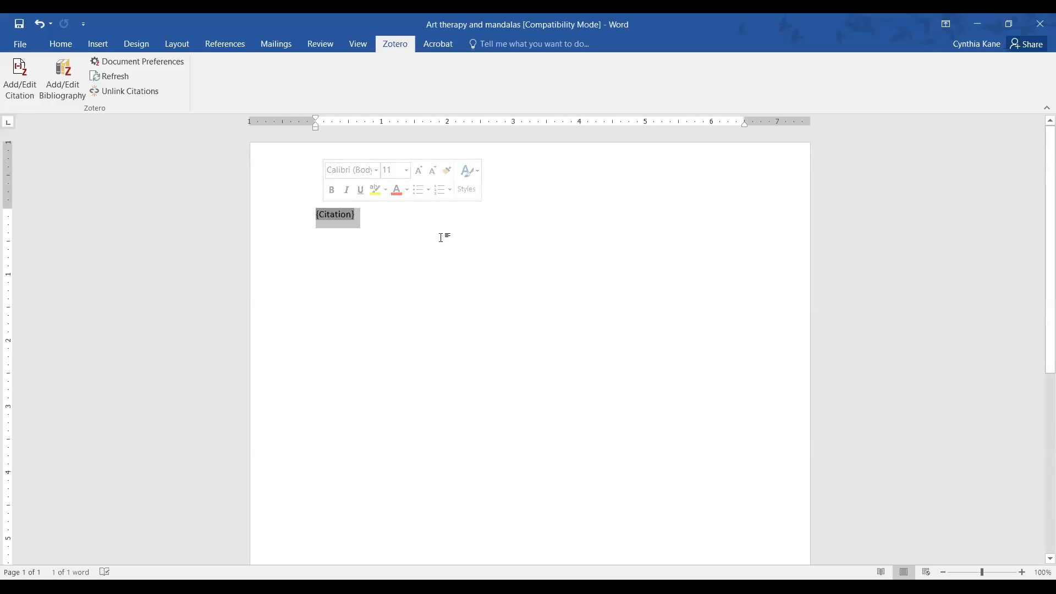
text(Art therapy and mandalas are used)
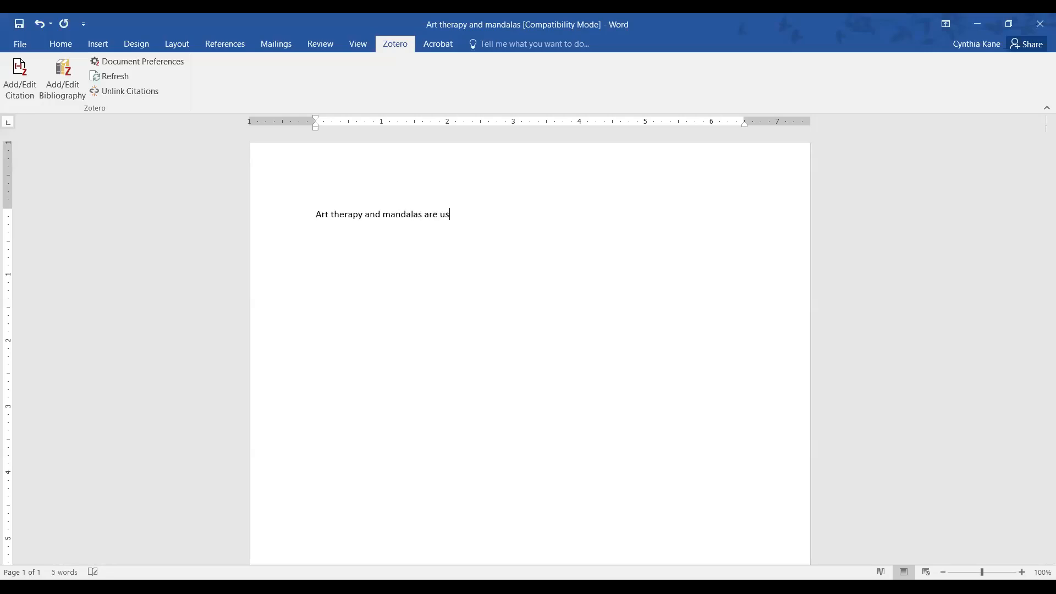
key(BackSpace)
key(BackSpace)
text(ful therapeutu)
key(BackSpace)
text(ic technig)
text(ues)
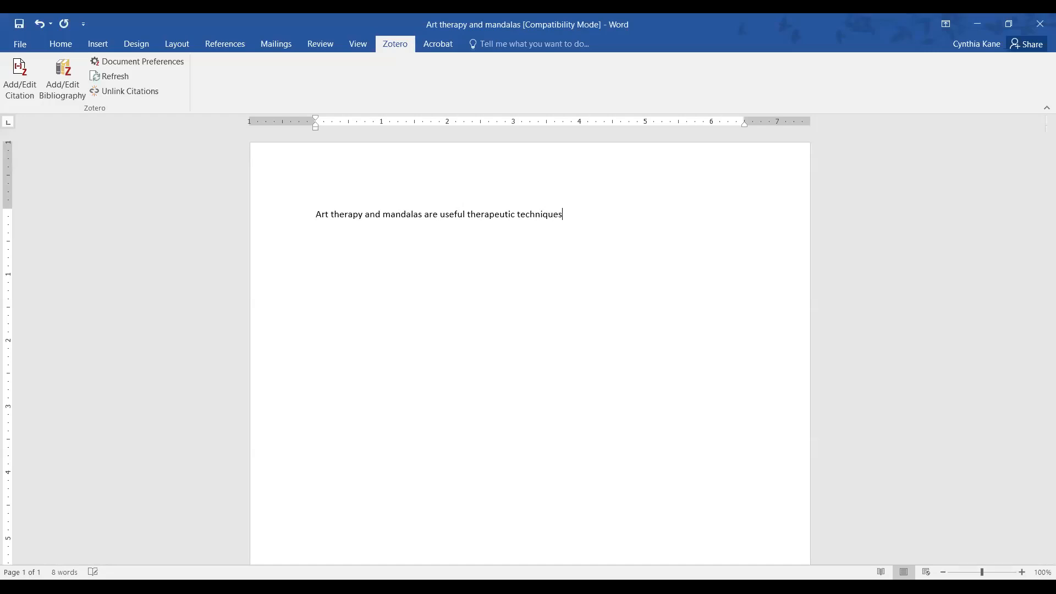
- Try adding the Zotero citation for "Art Therapy: Programs, Uses and Benefits" to the sentence, and clear the document's whole text
click(20, 94)
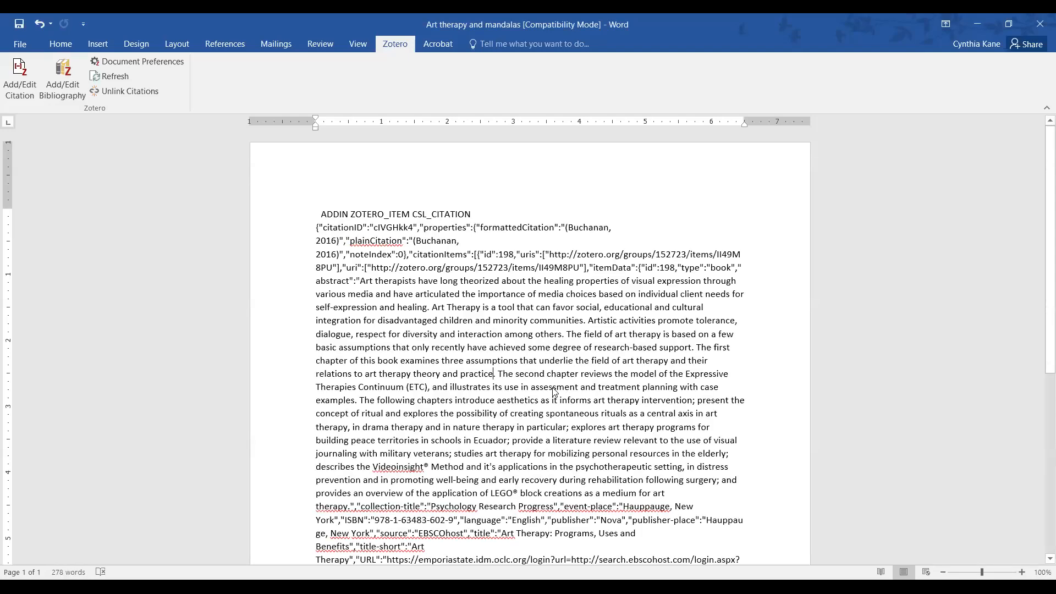
scroll(555, 393, down, 4)
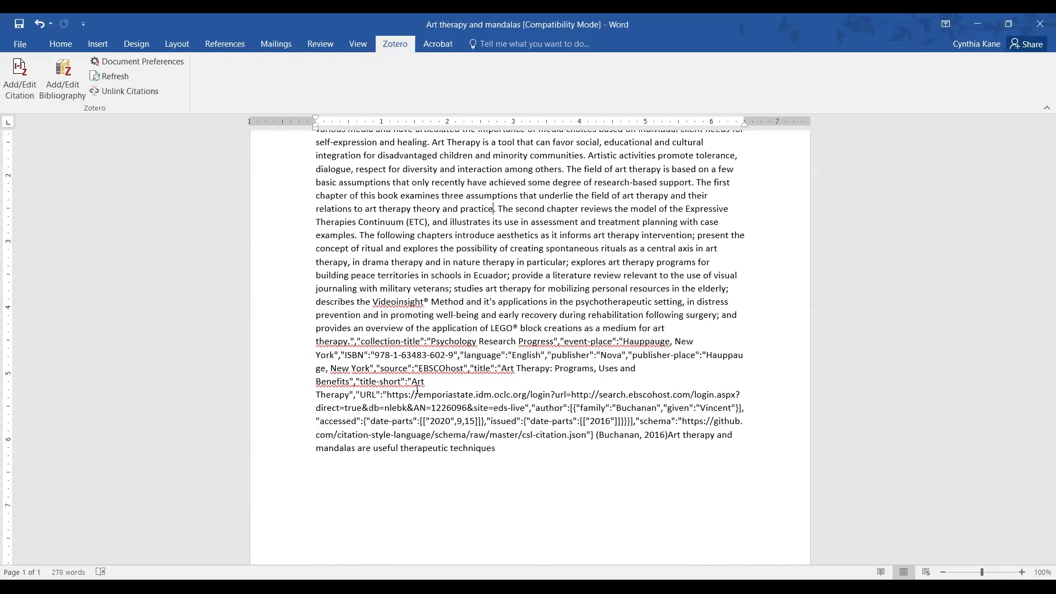
scroll(418, 389, up, 4)
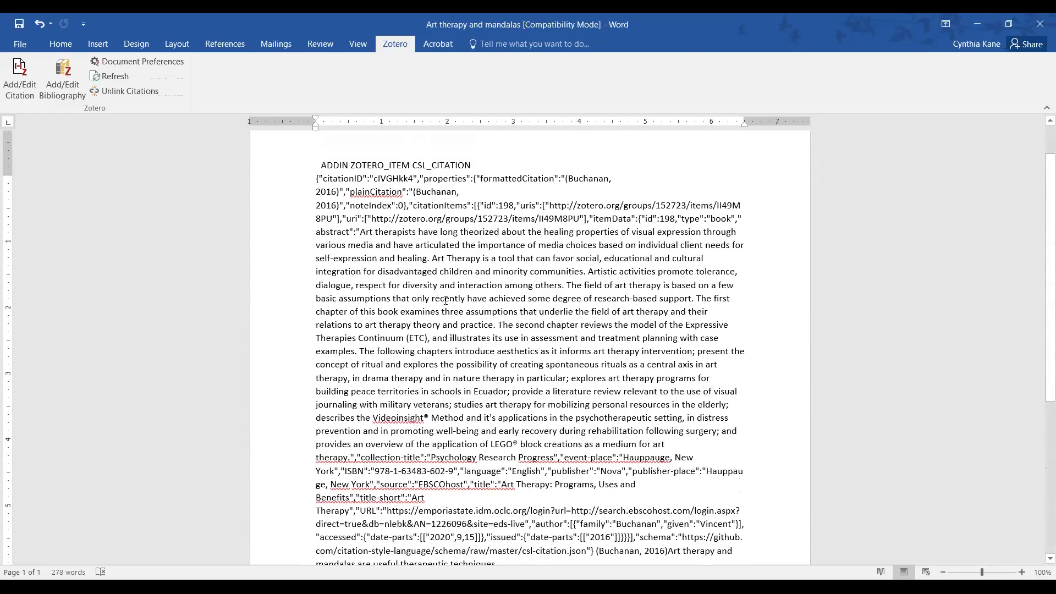
drag(325, 212, 583, 523)
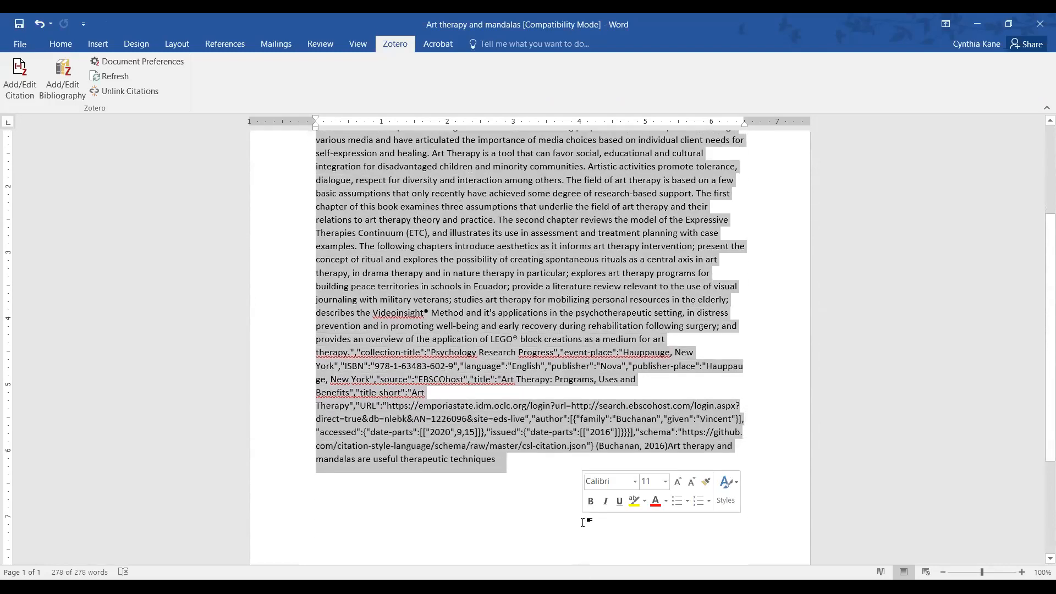
key(Delete)
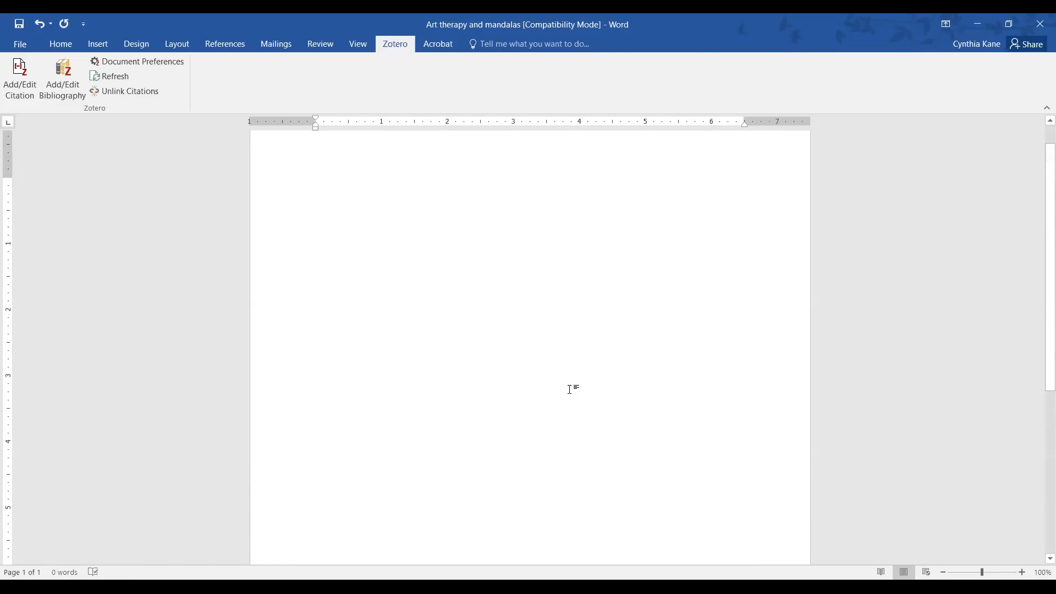
- Insert the citation for "Art Therapy: Programs, Uses and Benefits", preceded by "Art therapy and mandalas are useful therapeutic techniques" and followed by a period
click(31, 95)
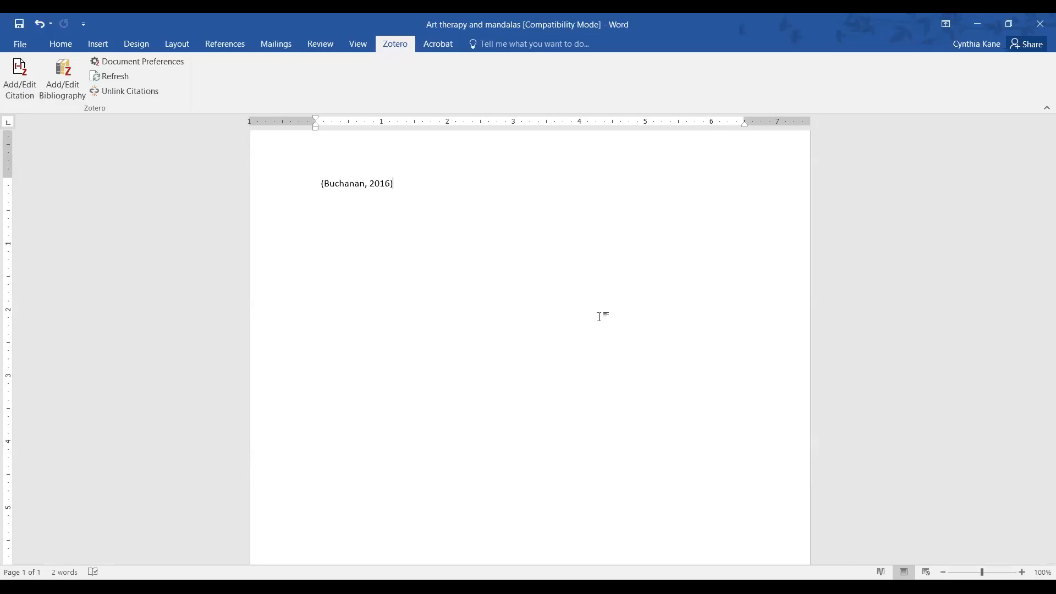
click(315, 183)
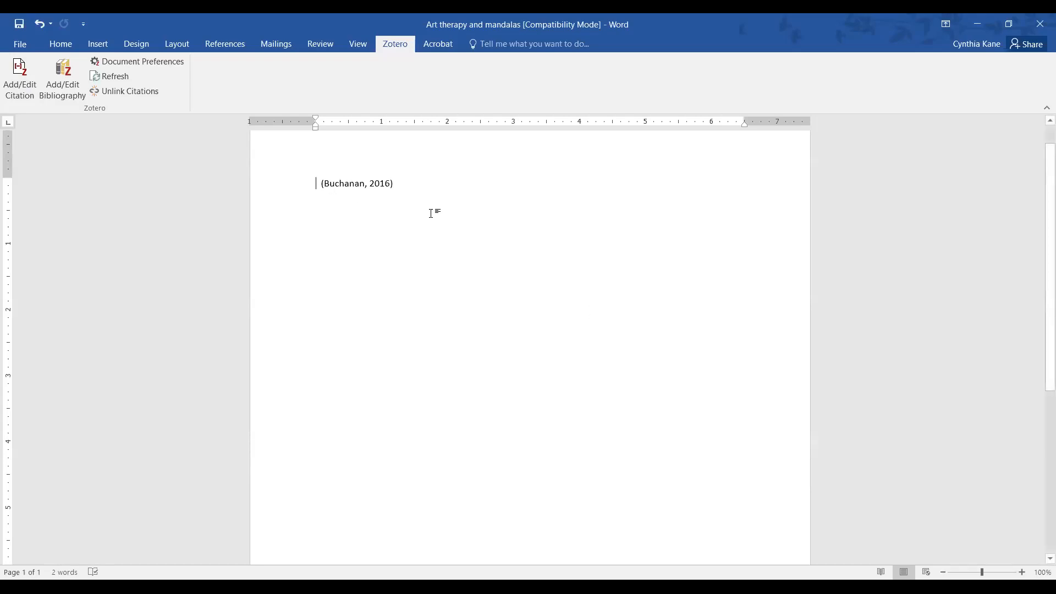
text(Art thera)
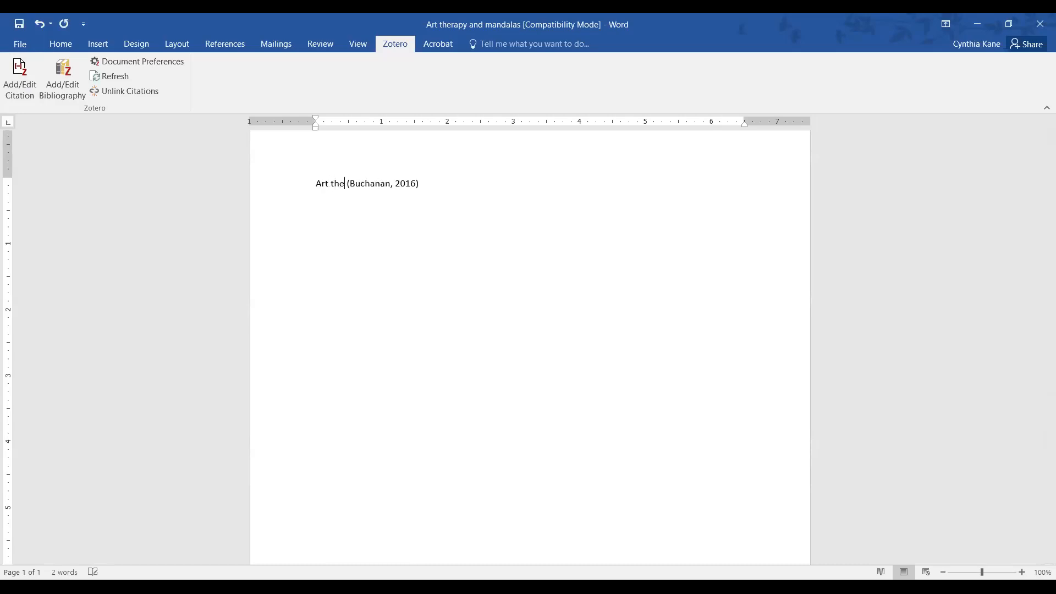
text(py and m)
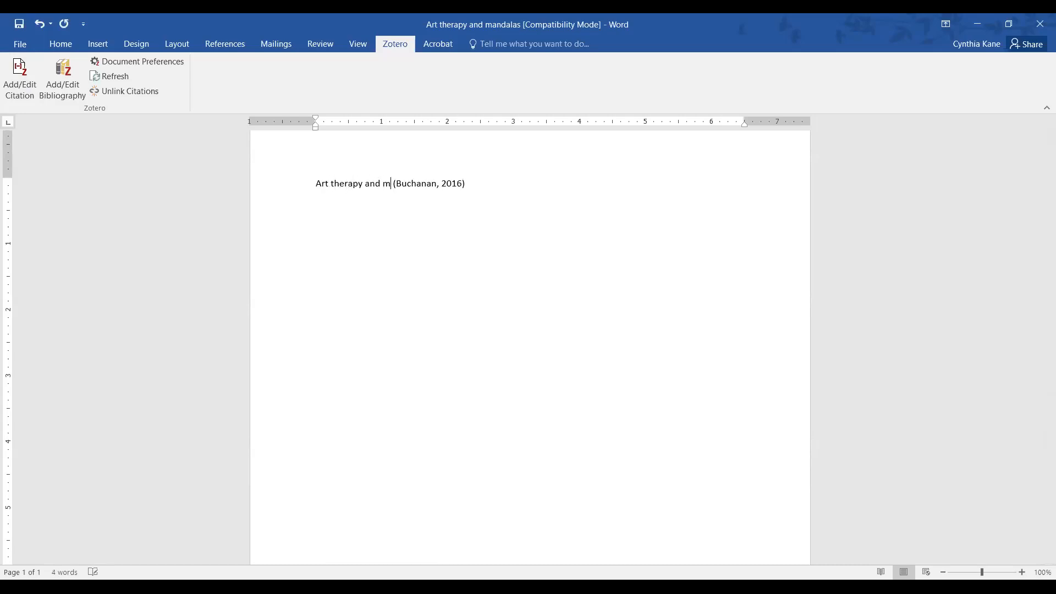
text(andalas are userfu)
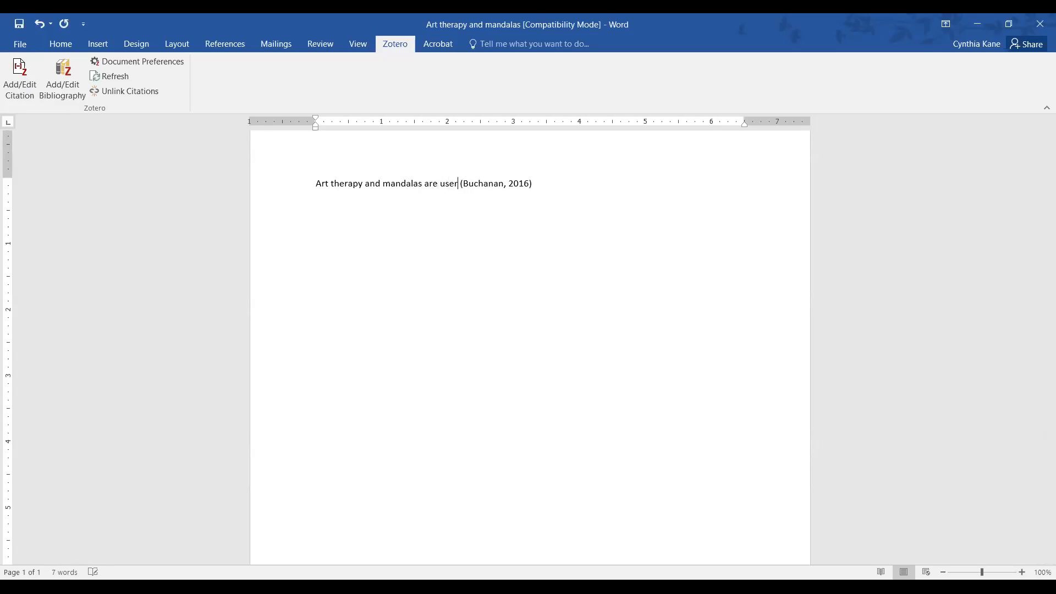
key(BackSpace)
key(BackSpace)
key(BackSpace)
text(ful thre)
key(BackSpace)
key(BackSpace)
text(ere)
key(BackSpace)
key(BackSpace)
text(rapeut)
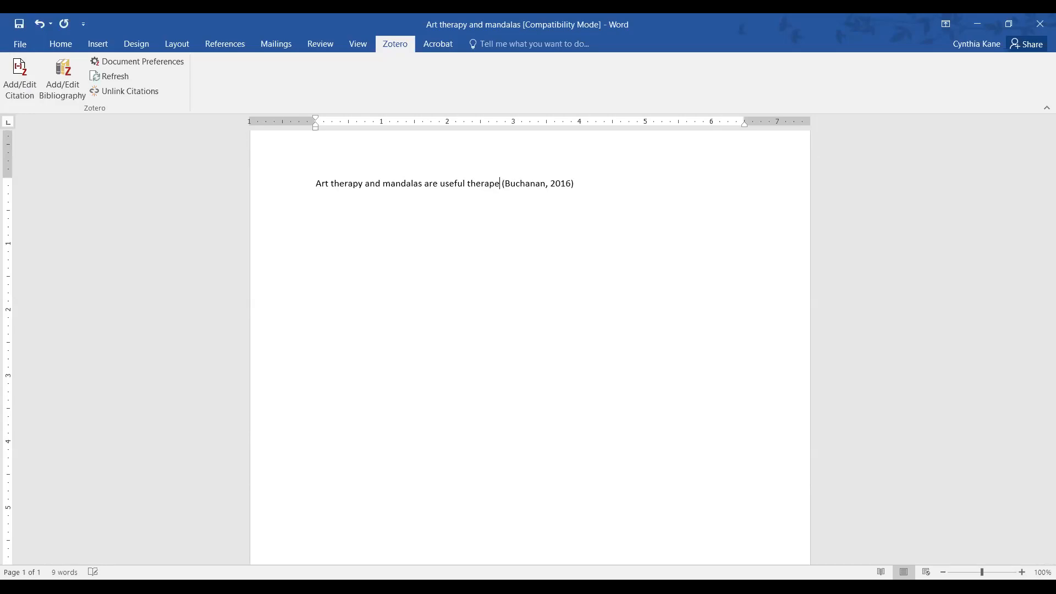
text(ic tech)
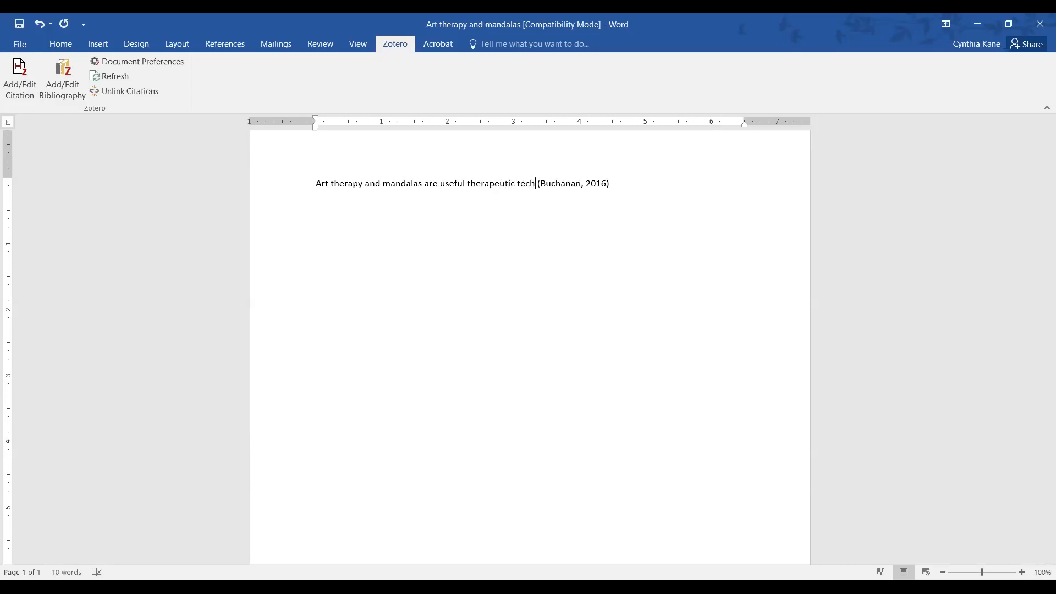
text(niques)
click(638, 183)
text(.)
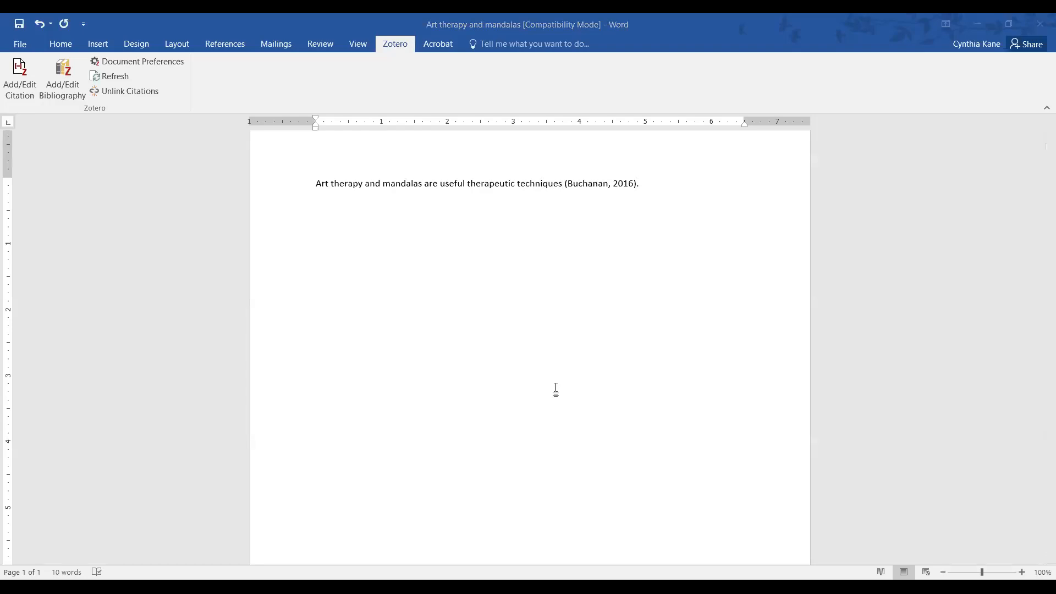
- Insert the Zotero bibliography after the cited sentence and check its entry
scroll(644, 425, down, 3)
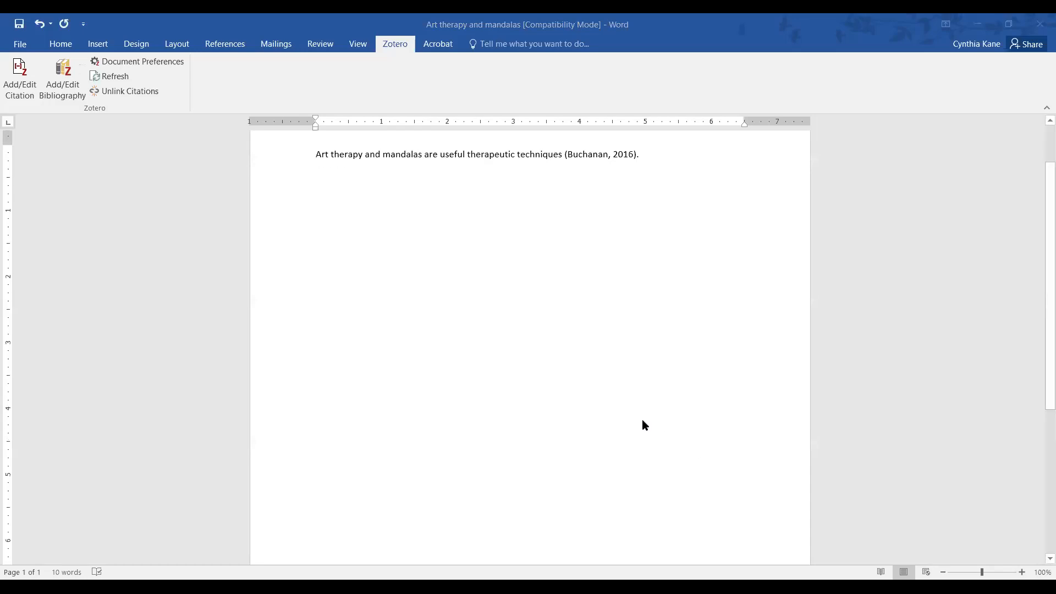
scroll(645, 425, down, 5)
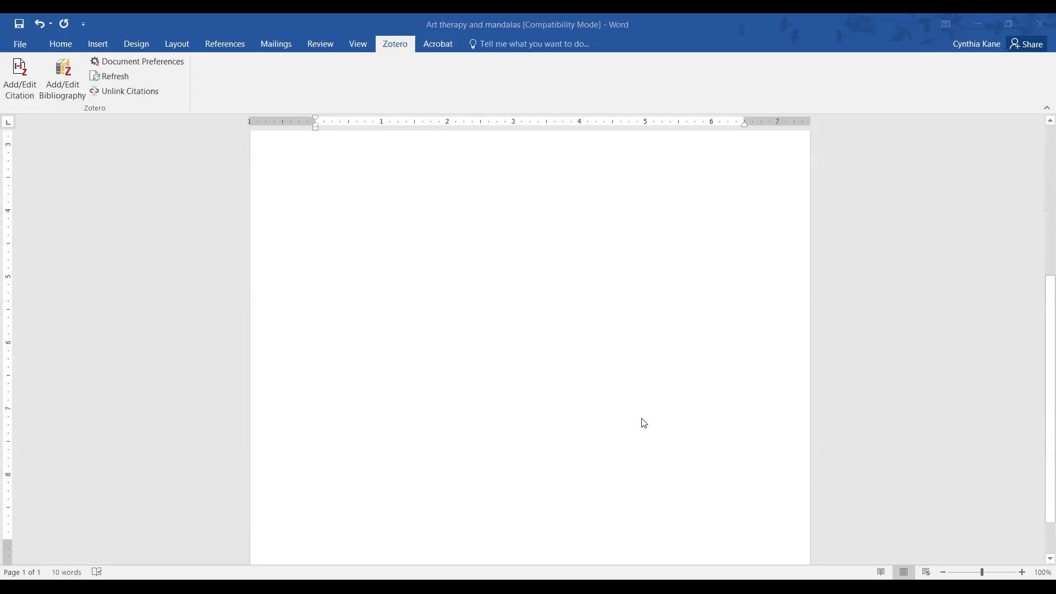
scroll(641, 418, up, 8)
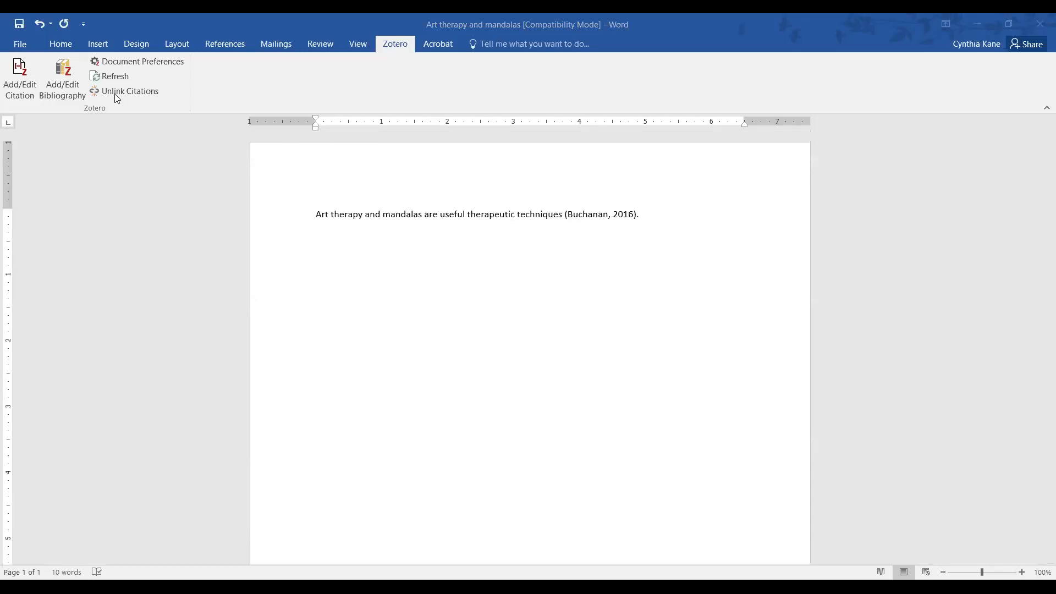
click(62, 88)
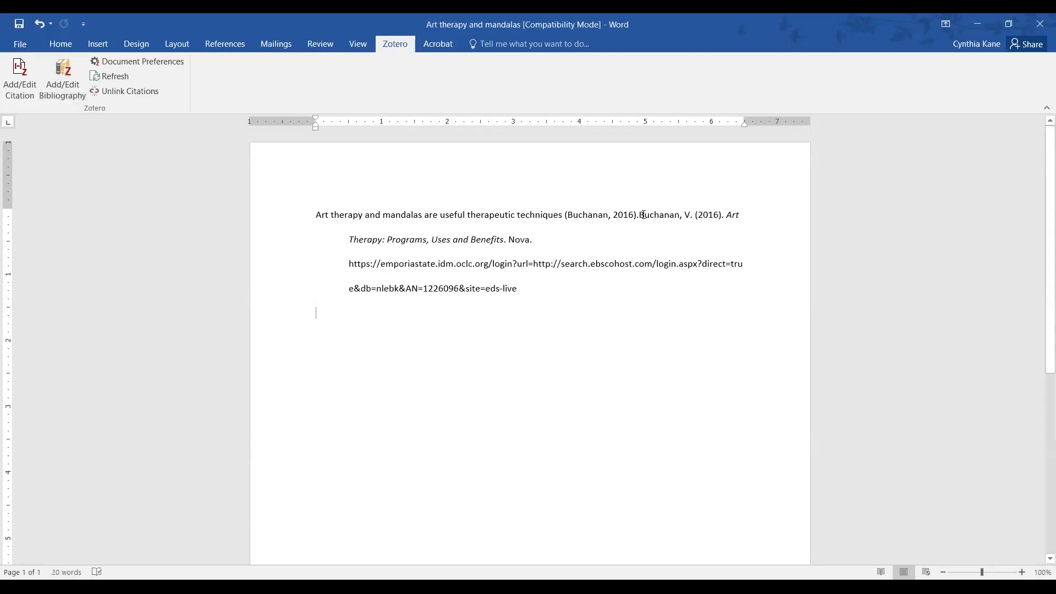
click(643, 215)
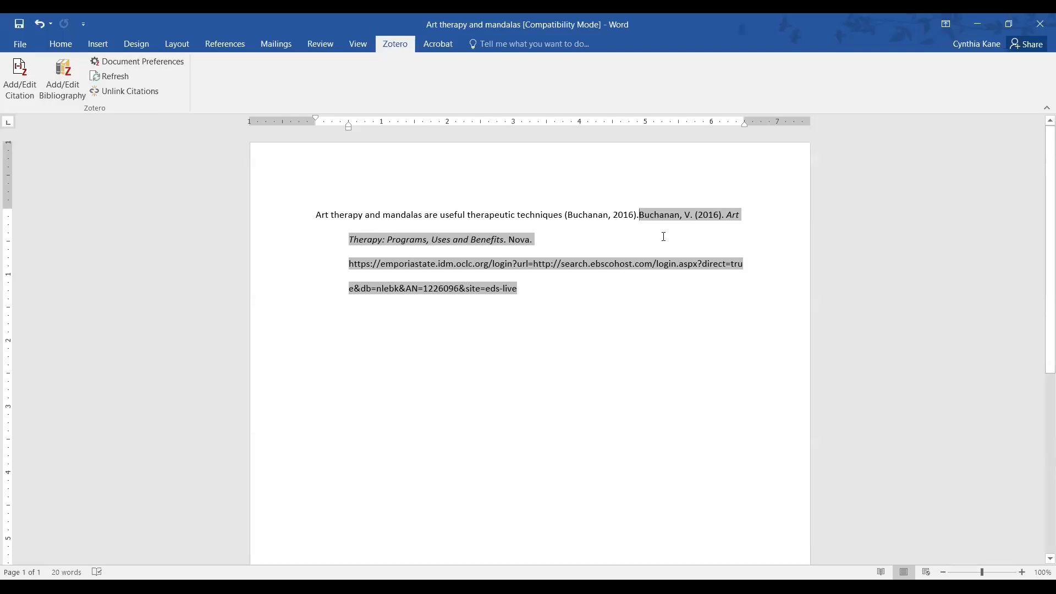
click(624, 316)
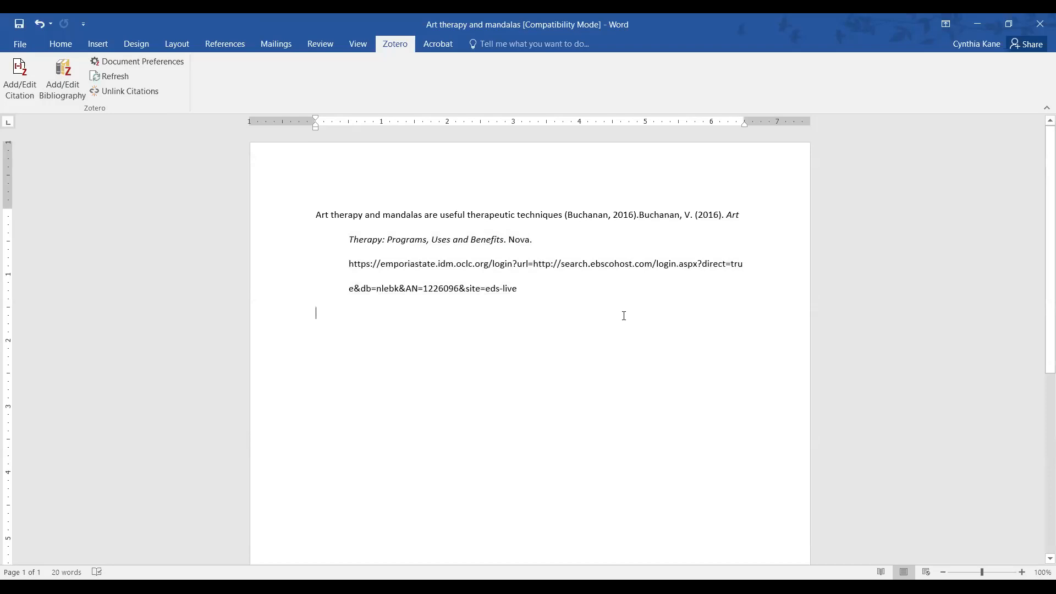
- Move the bibliography four lines below the cited sentence and delete the stray period in front of it
click(638, 213)
key(Return)
key(Return)
key(Return)
key(Return)
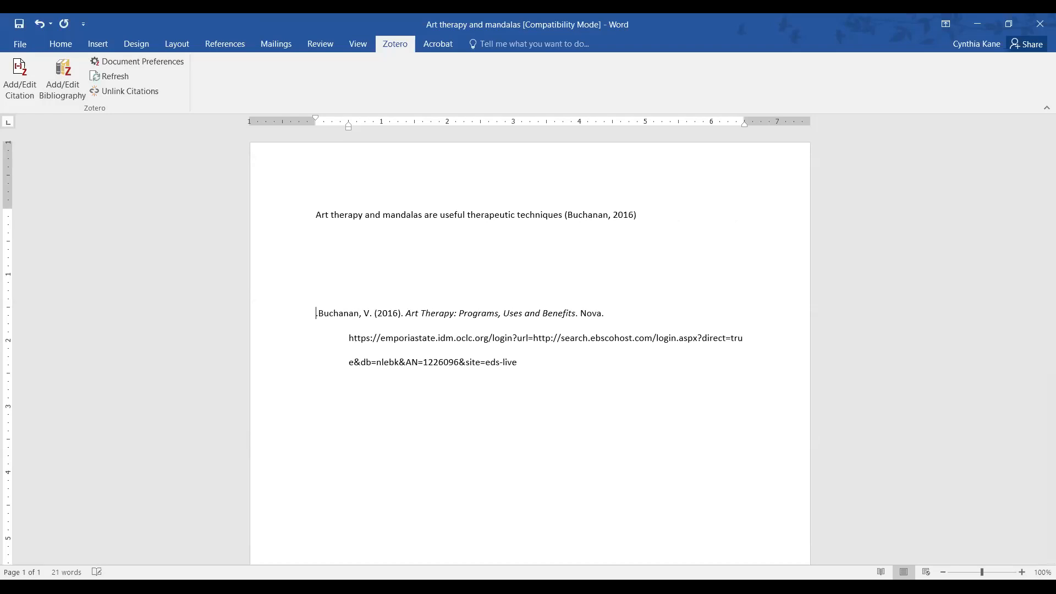
key(BackSpace)
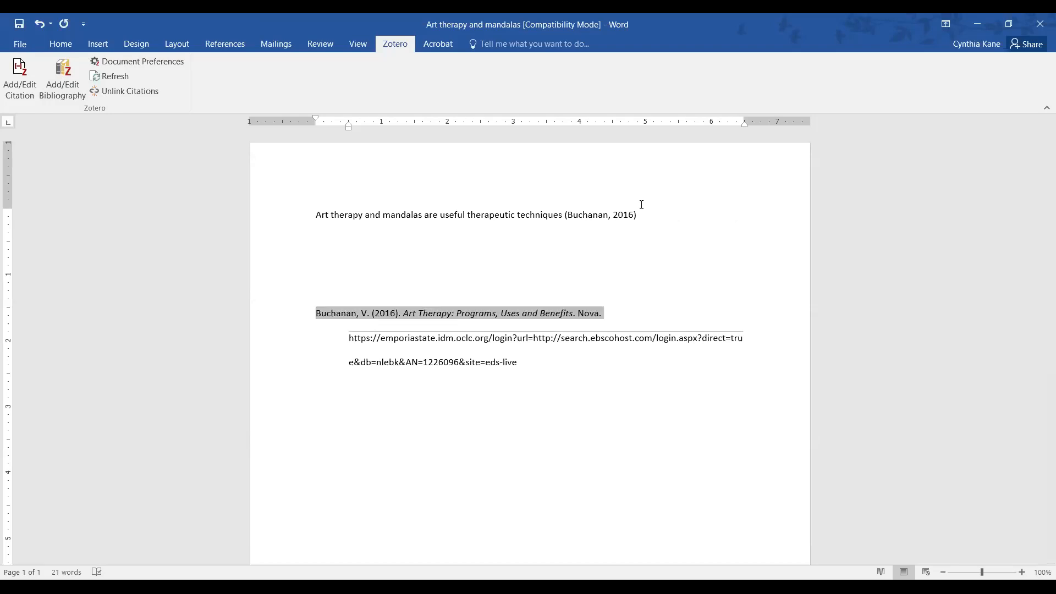
- Push the bibliography much farther down by adding a long run of blank lines below the cited sentence
click(454, 247)
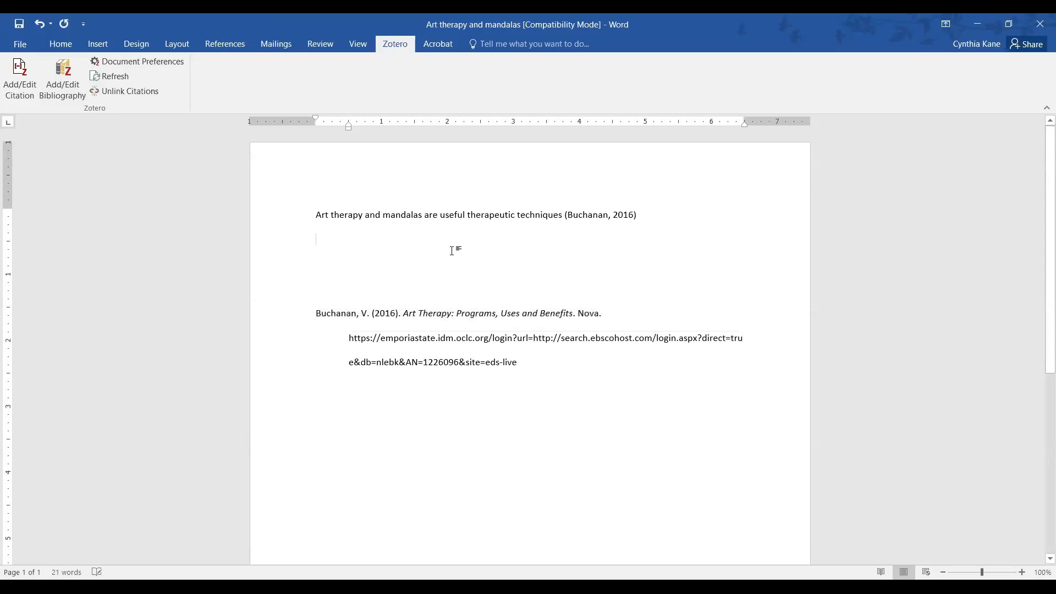
key(Return)
key(Return)
key(Return)
key(Return)
key(Return)
key(Return)
key(Return)
key(Return)
key(Return)
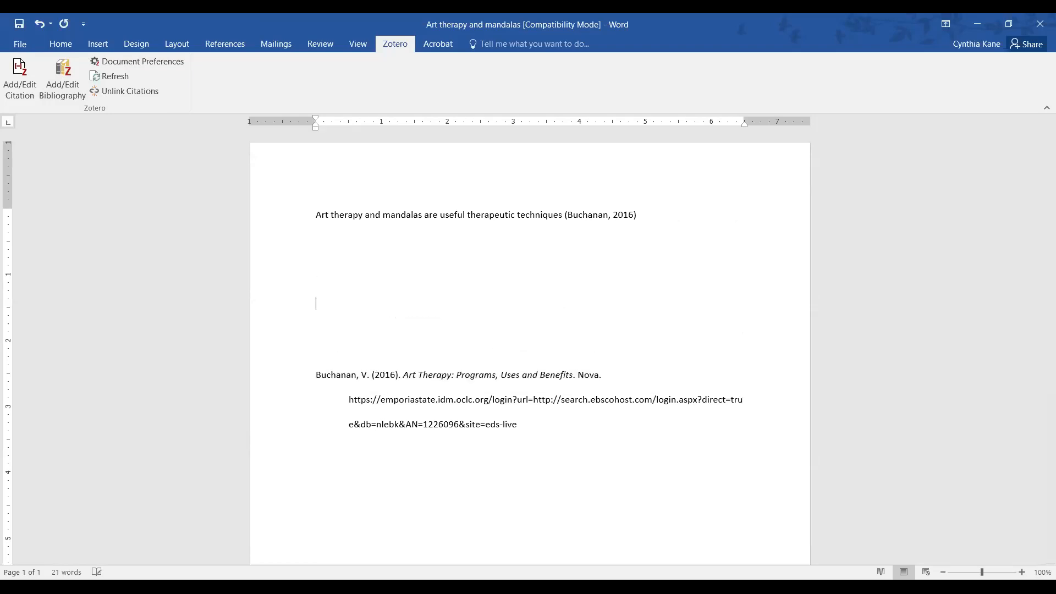
key(Return)
key(Return)
key(Return)
key(Return)
key(Return)
key(Return)
key(Return)
key(Return)
key(Return)
key(Return)
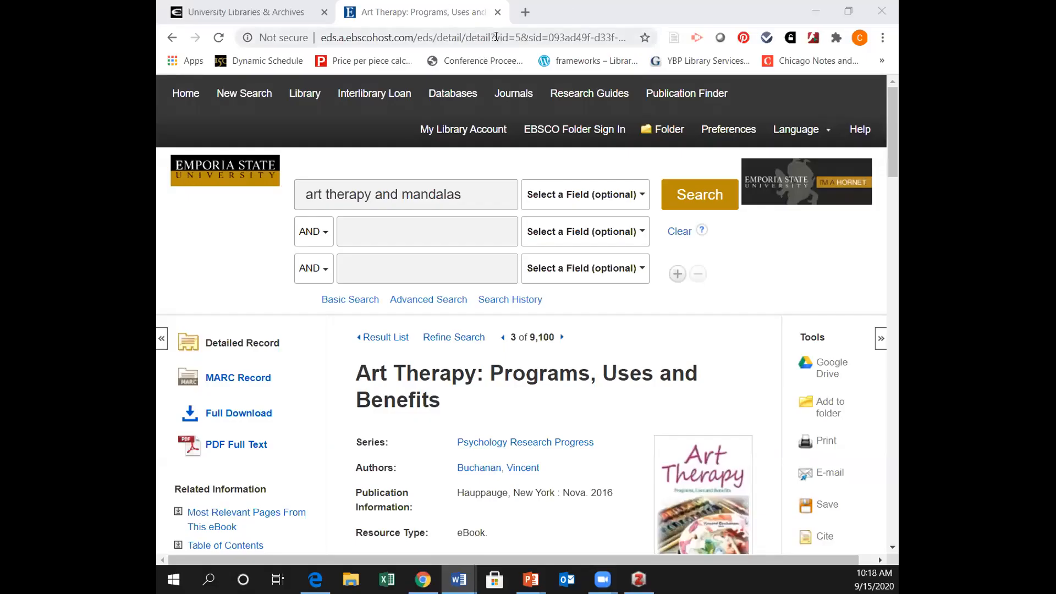
- Switch to Chrome and open amazon.com in place of the library's book record
click(497, 37)
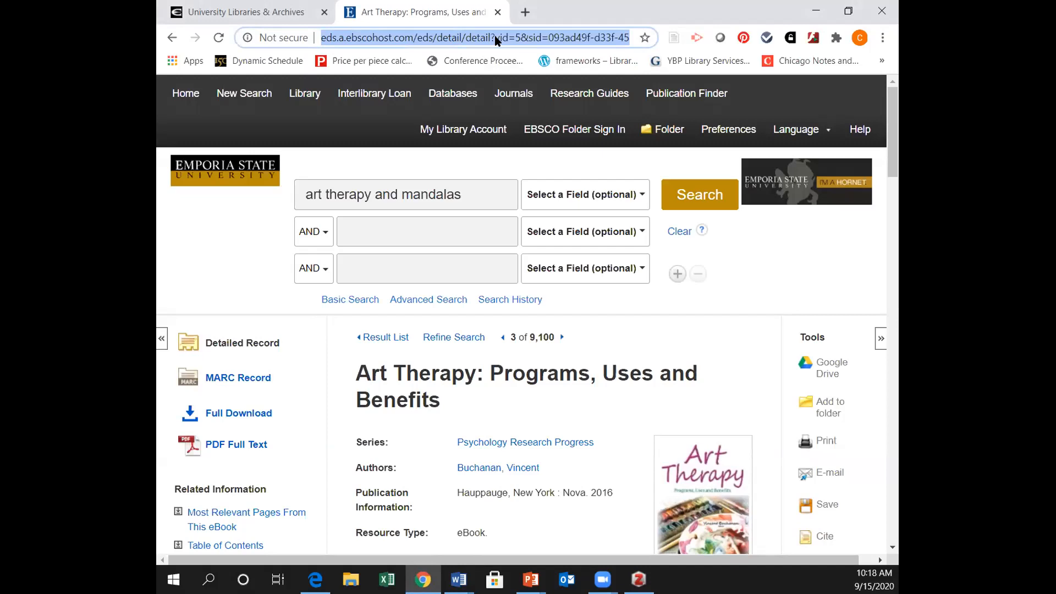
text(am)
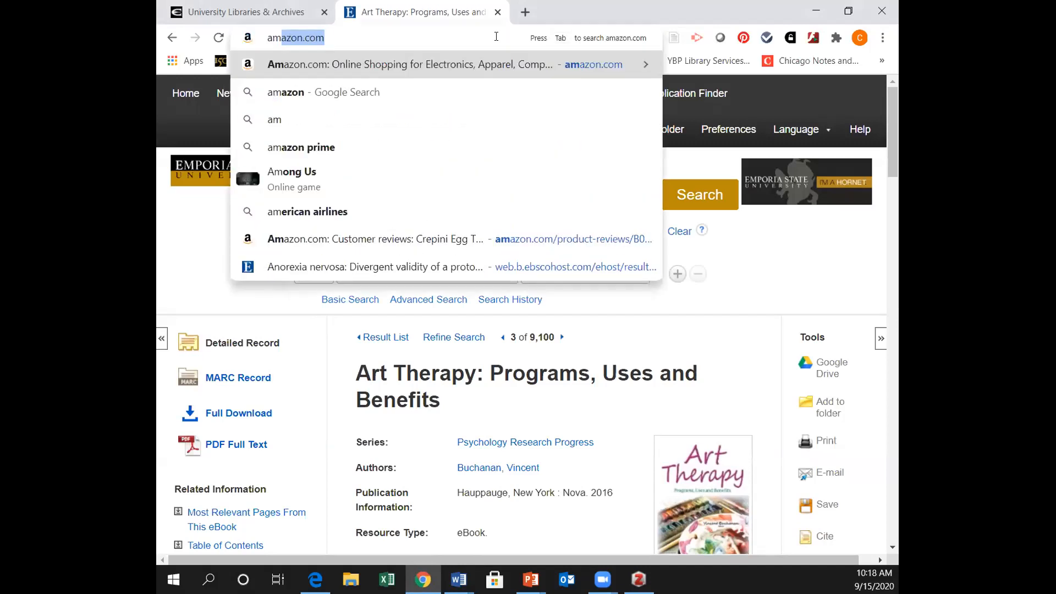
key(Return)
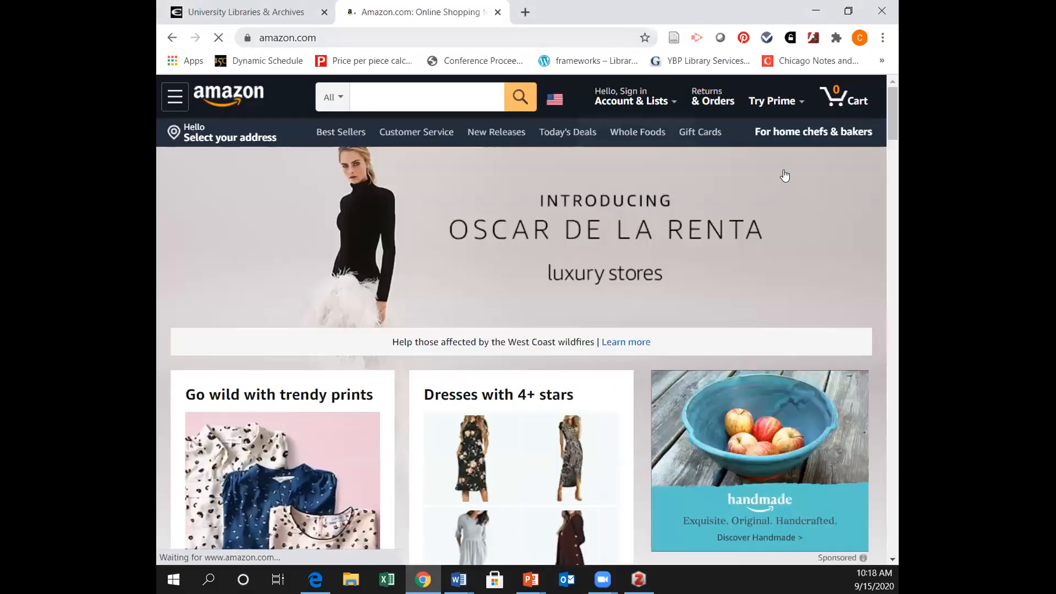
- Search Amazon for "art therapy and mandalas"
click(406, 100)
text(a)
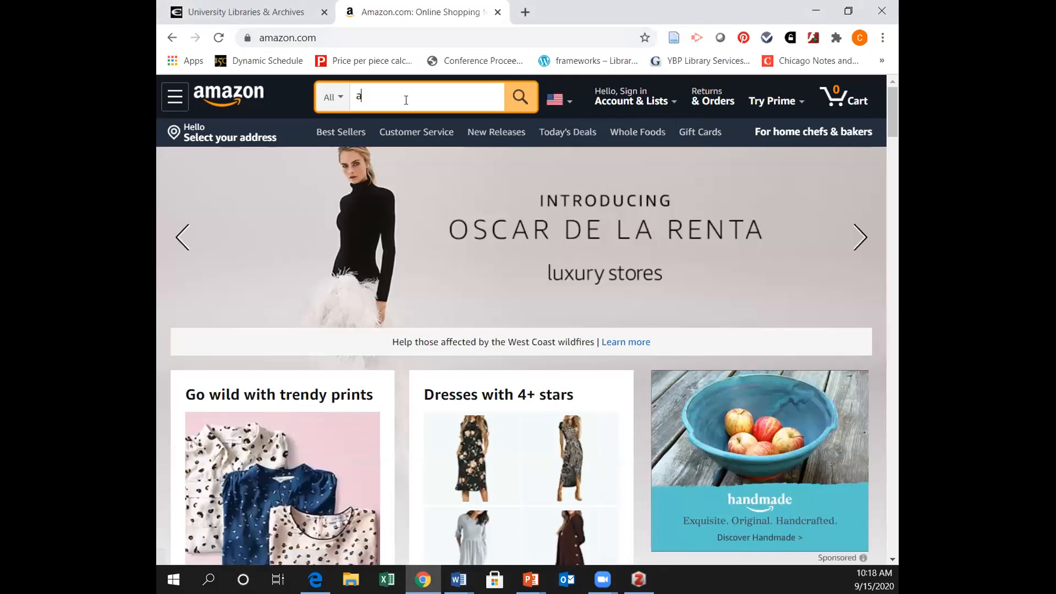
text(rt the)
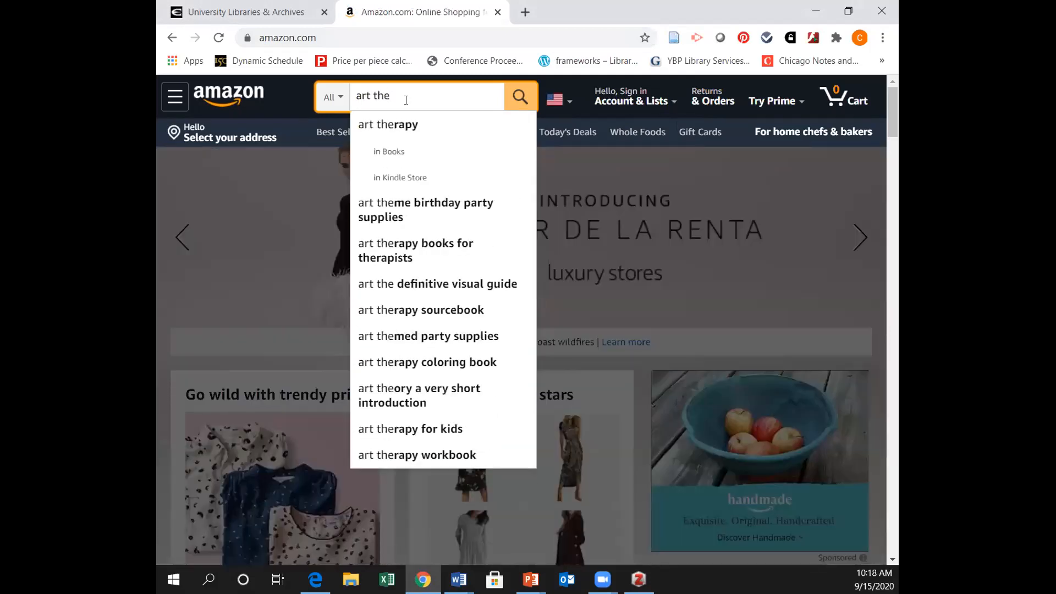
text(rapy and)
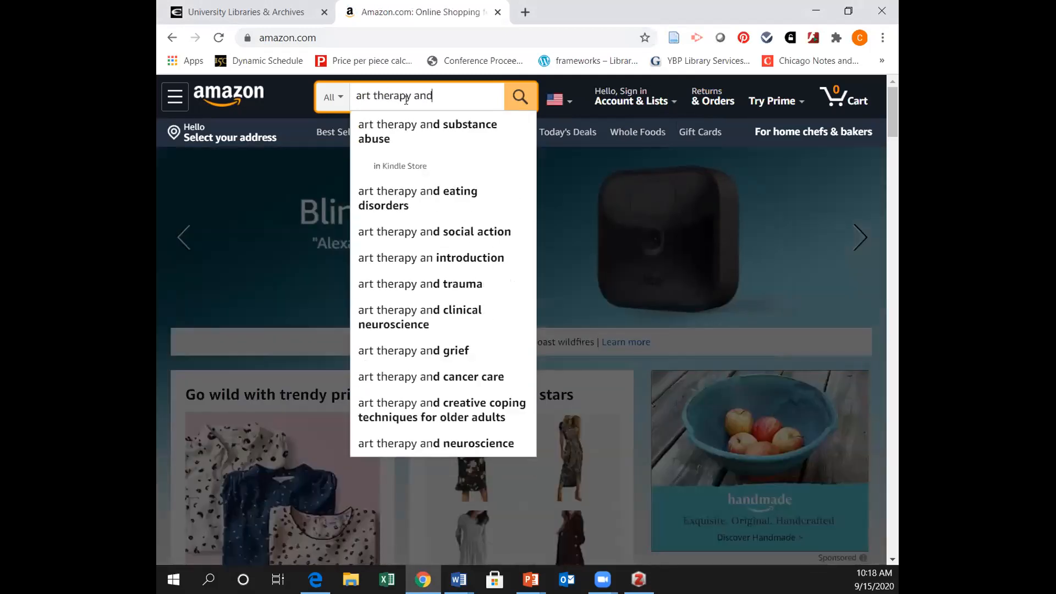
text( mand)
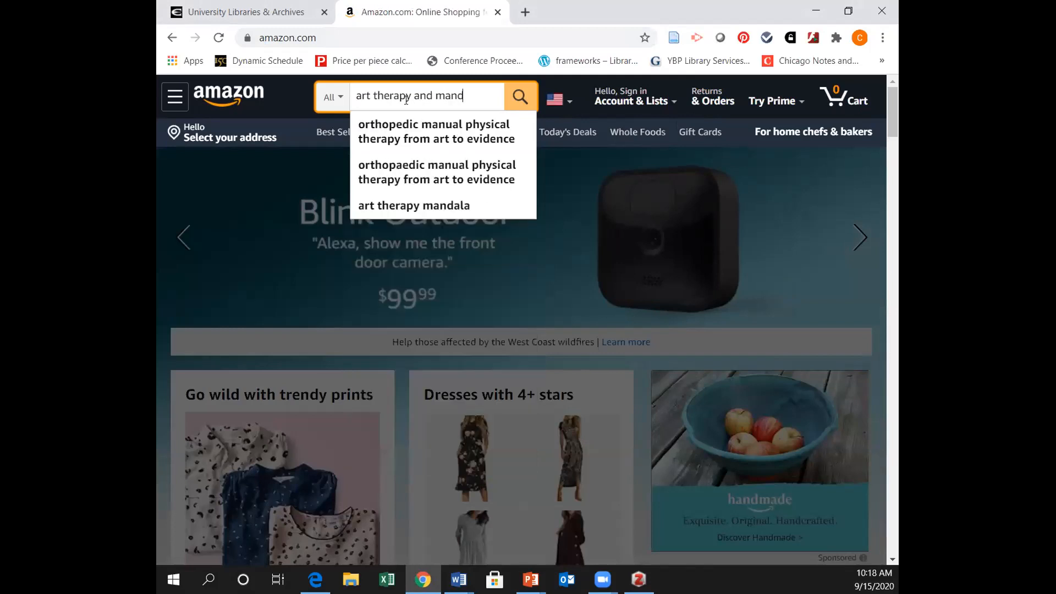
text(alas)
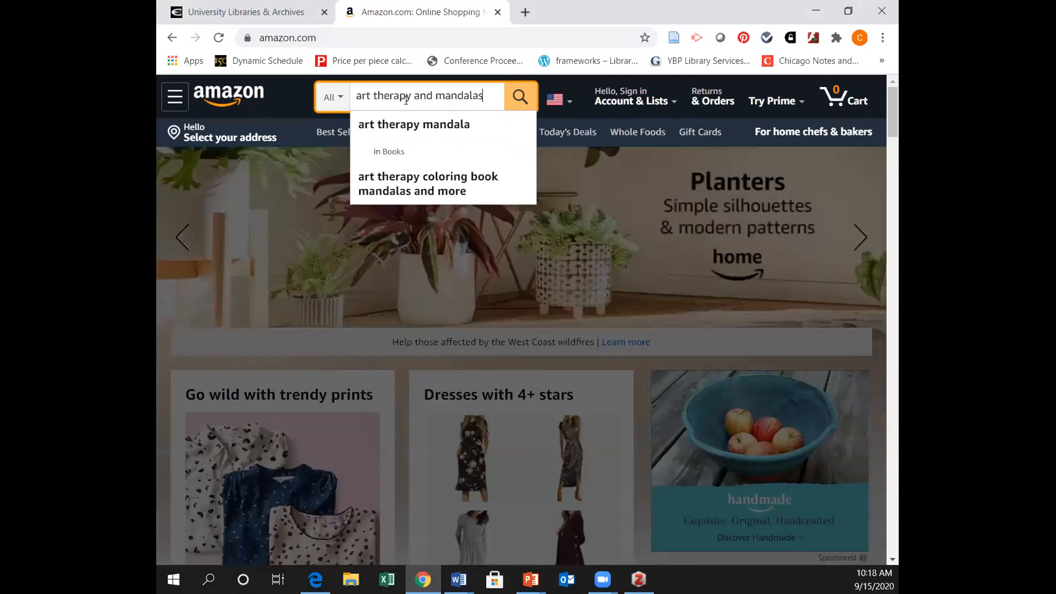
key(Return)
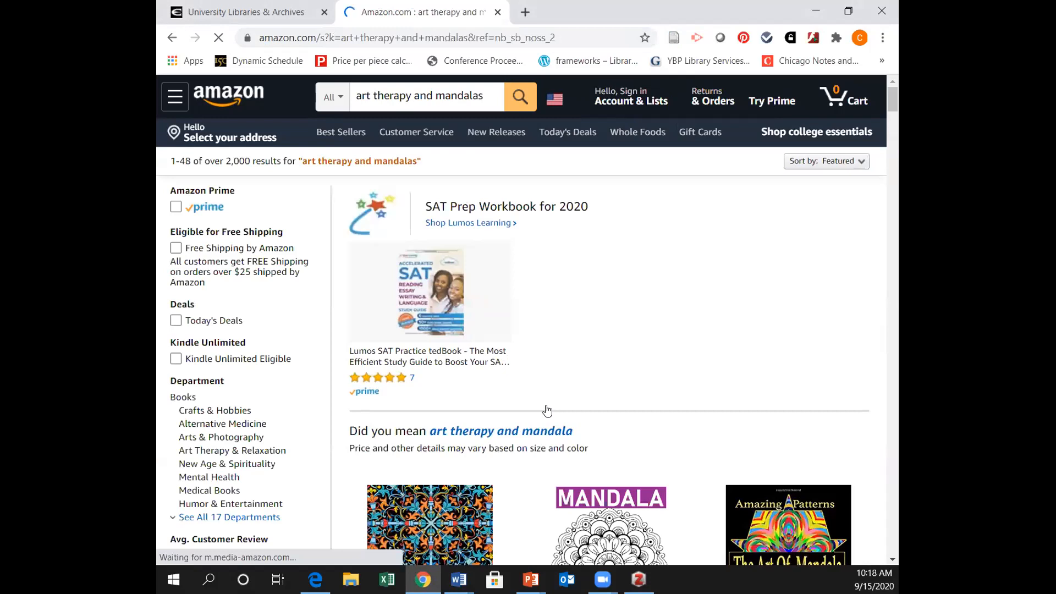
- Open the "100 Adult Mandala Coloring Book" from the search results and save it to Zotero
scroll(544, 407, down, 3)
scroll(538, 377, down, 4)
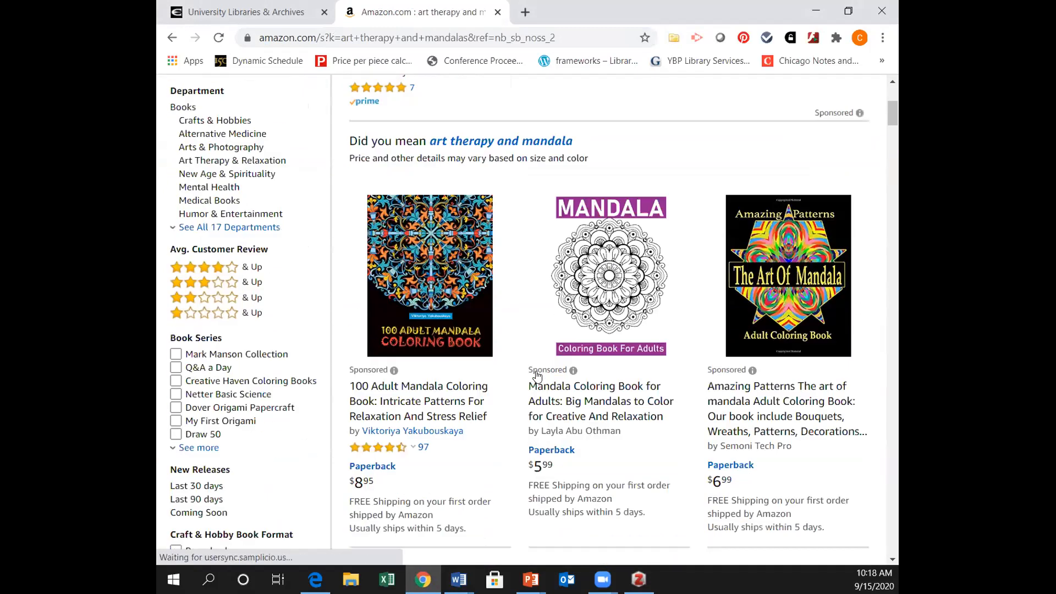
click(440, 319)
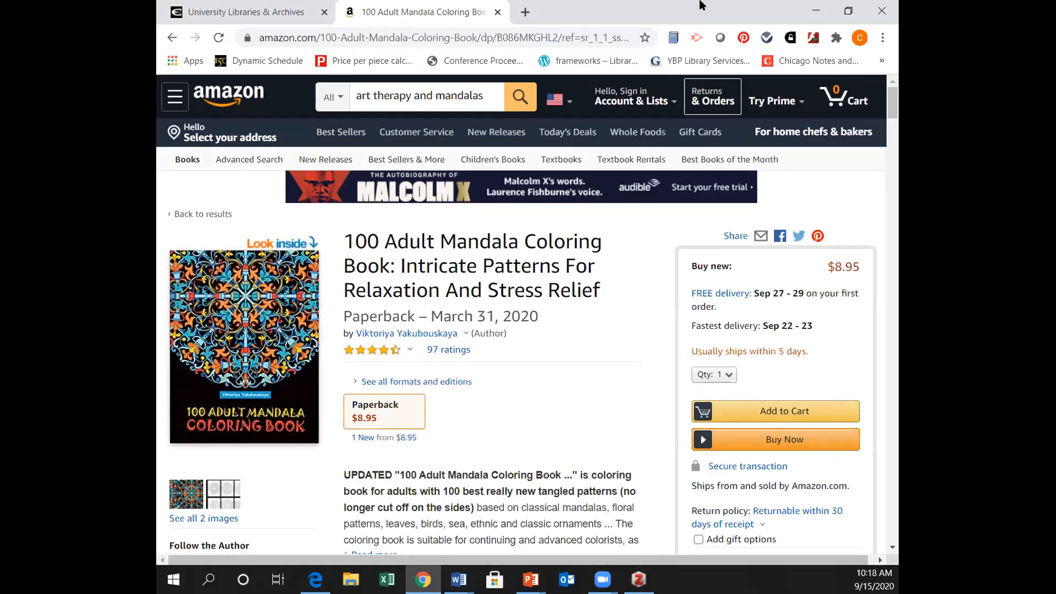
click(675, 38)
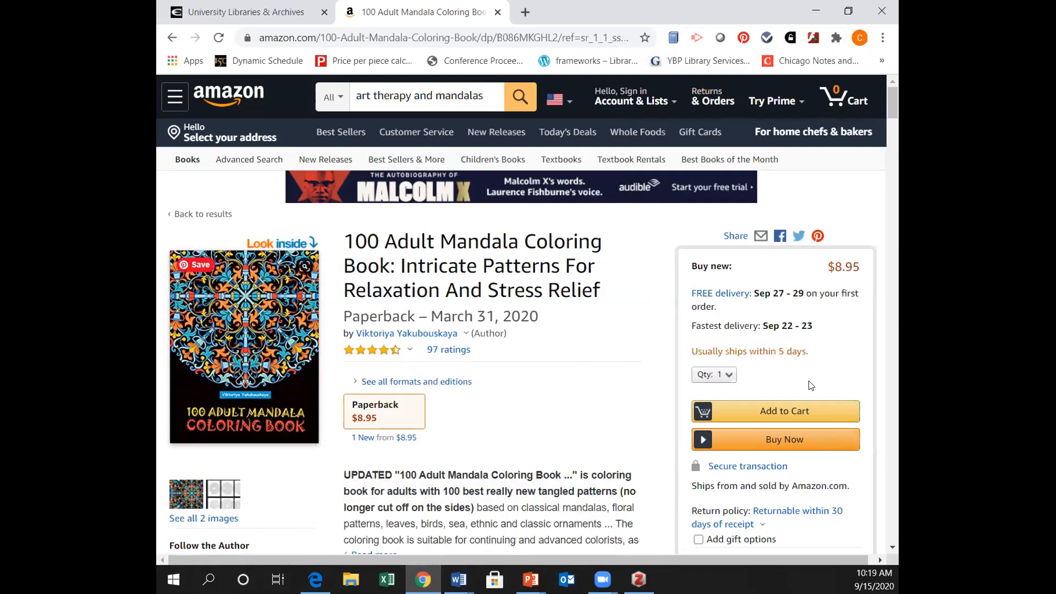
- Open zotero.org in place of the Amazon book page and go to the Zotero downloads page
click(488, 33)
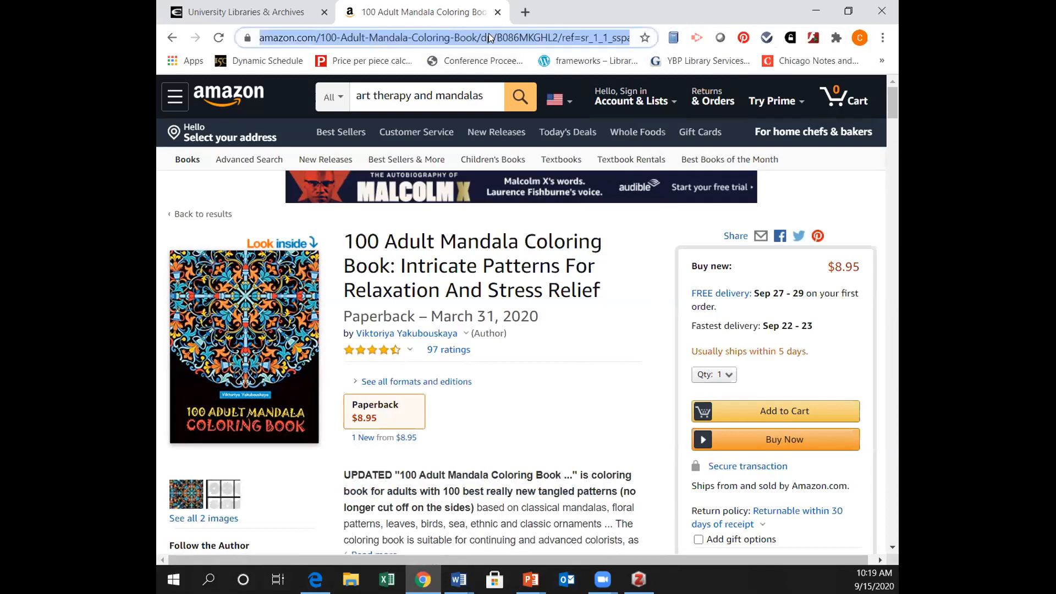
text(www.zo)
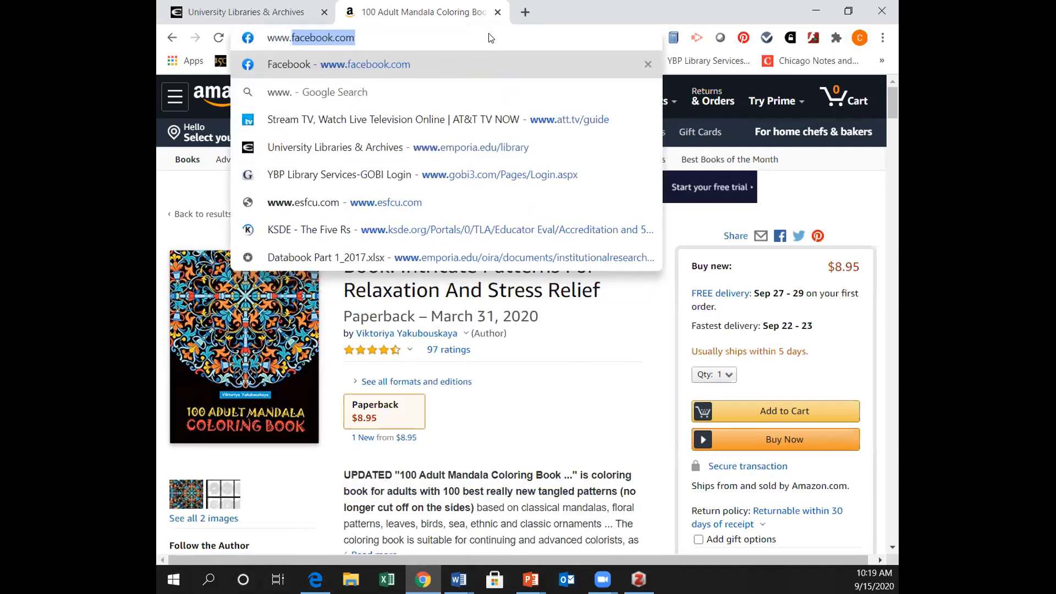
key(Return)
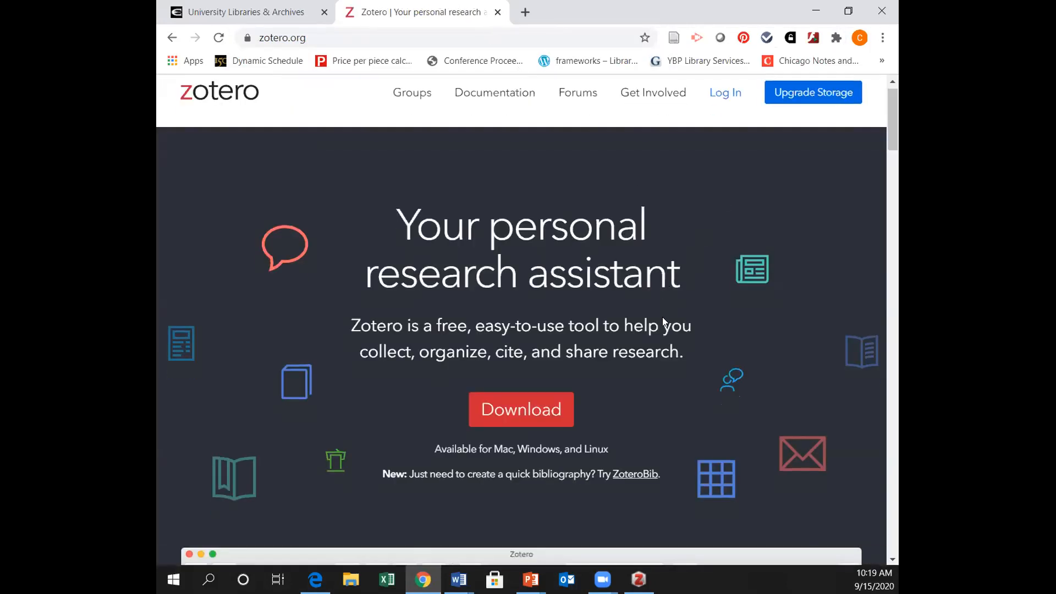
scroll(663, 322, down, 1)
scroll(662, 322, up, 1)
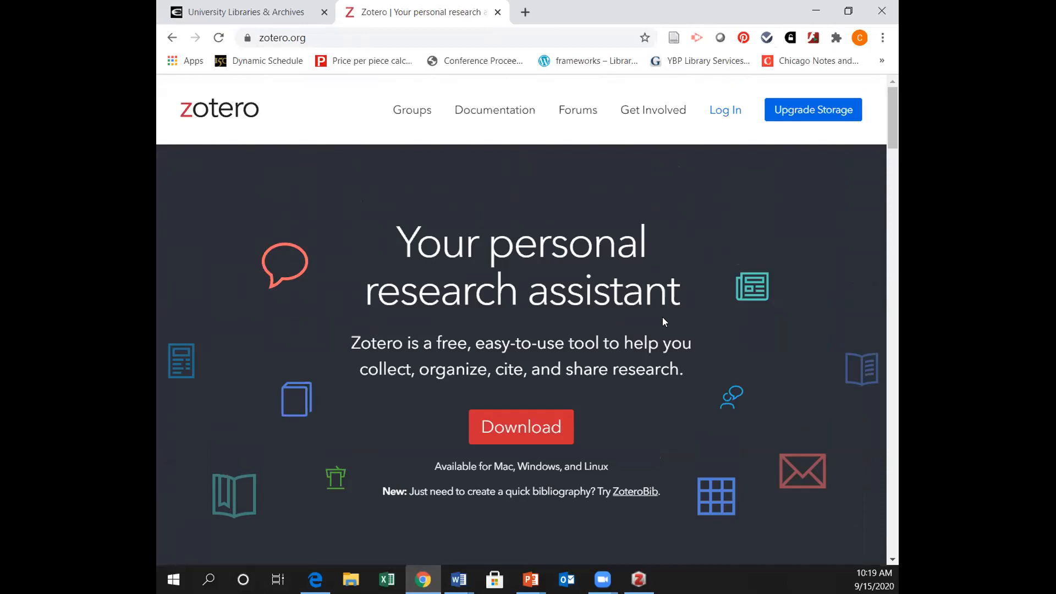
click(547, 430)
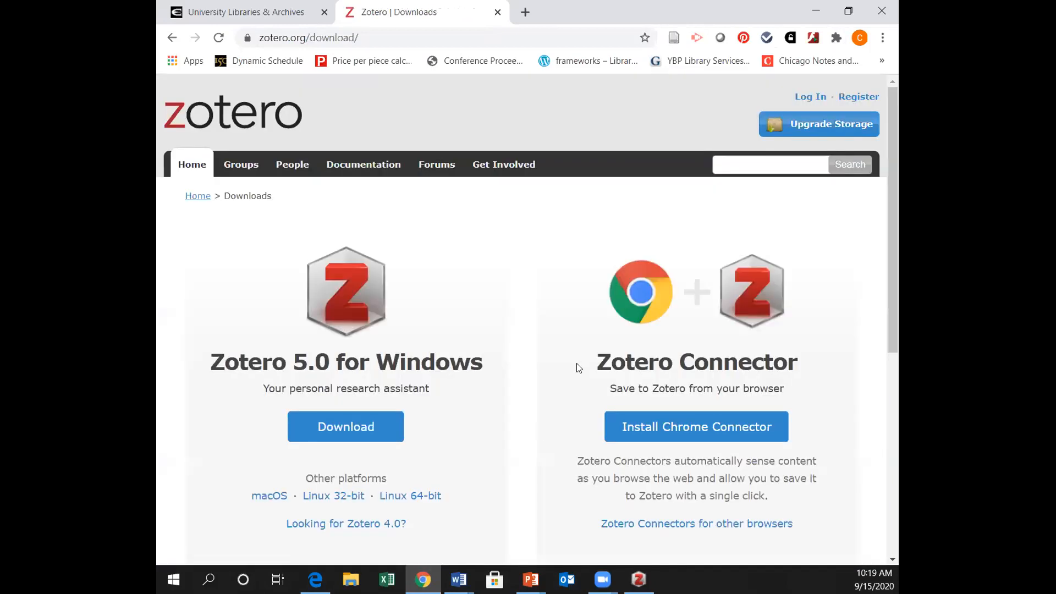
- Search the Zotero website for "microsoft word" and look through the results
click(728, 160)
text(microsof)
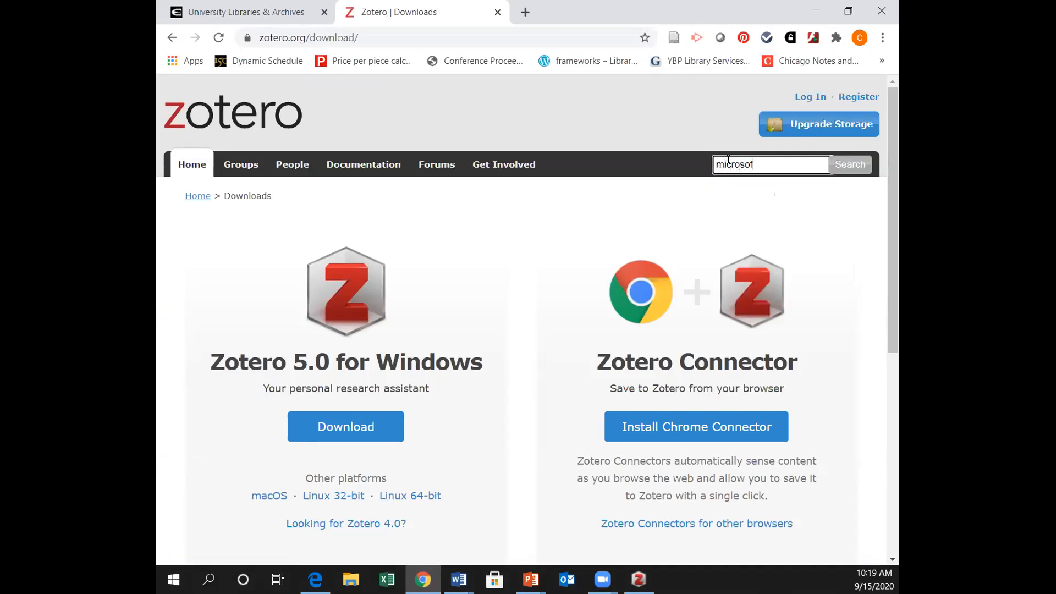
text(t word)
key(Return)
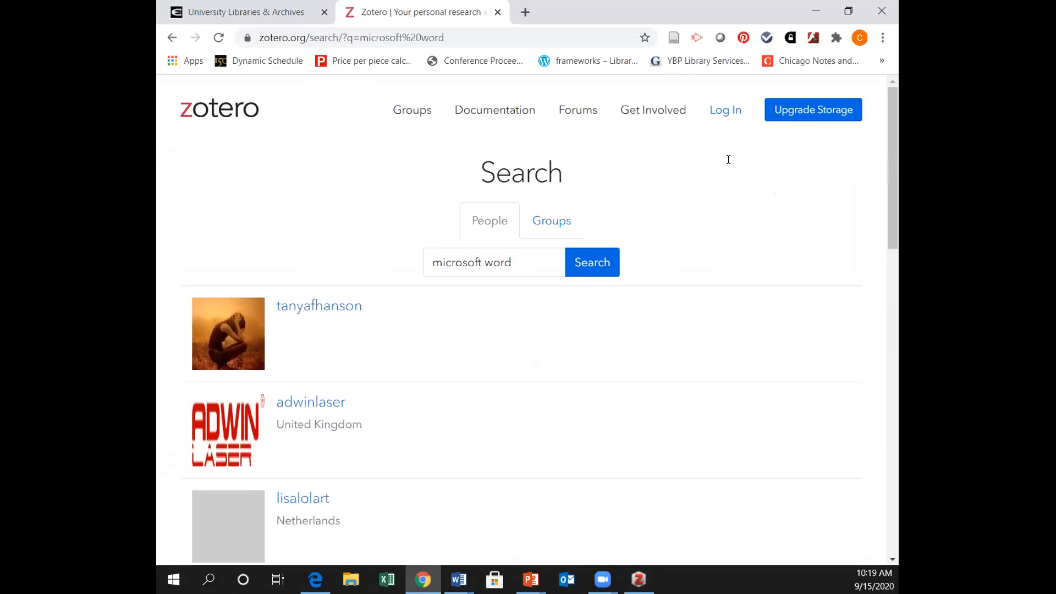
scroll(631, 286, down, 5)
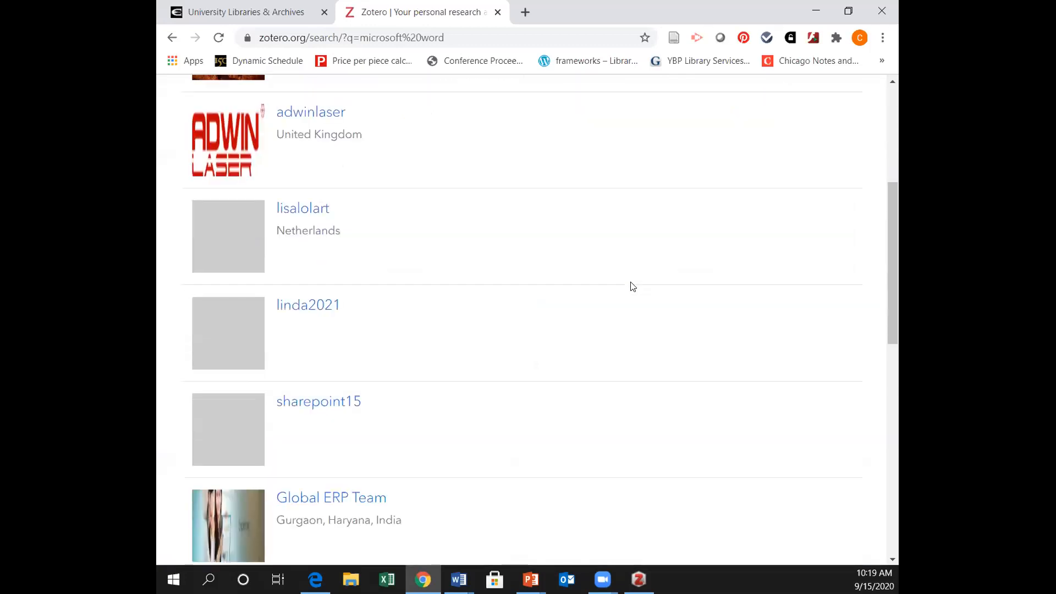
scroll(631, 286, down, 1)
scroll(630, 286, up, 7)
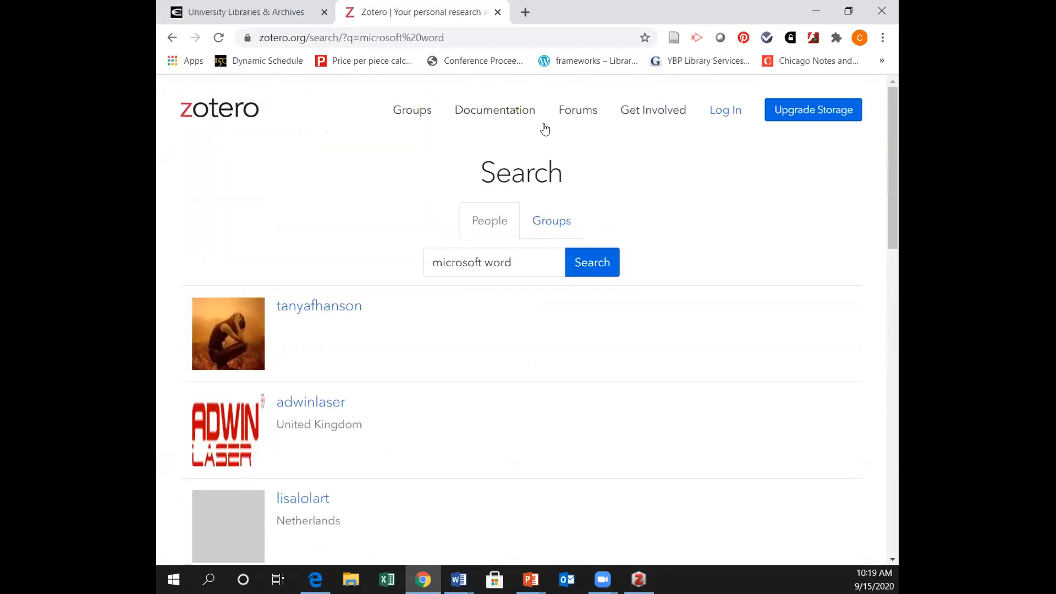
- Open the Zotero documentation, look through its topics and open the Plugins page
click(513, 110)
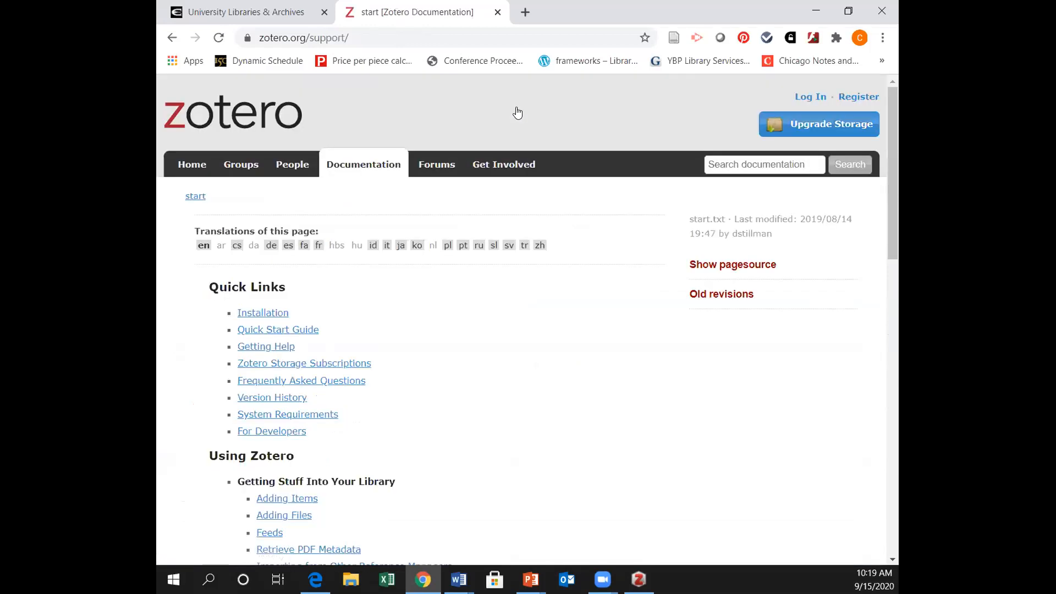
scroll(406, 307, down, 3)
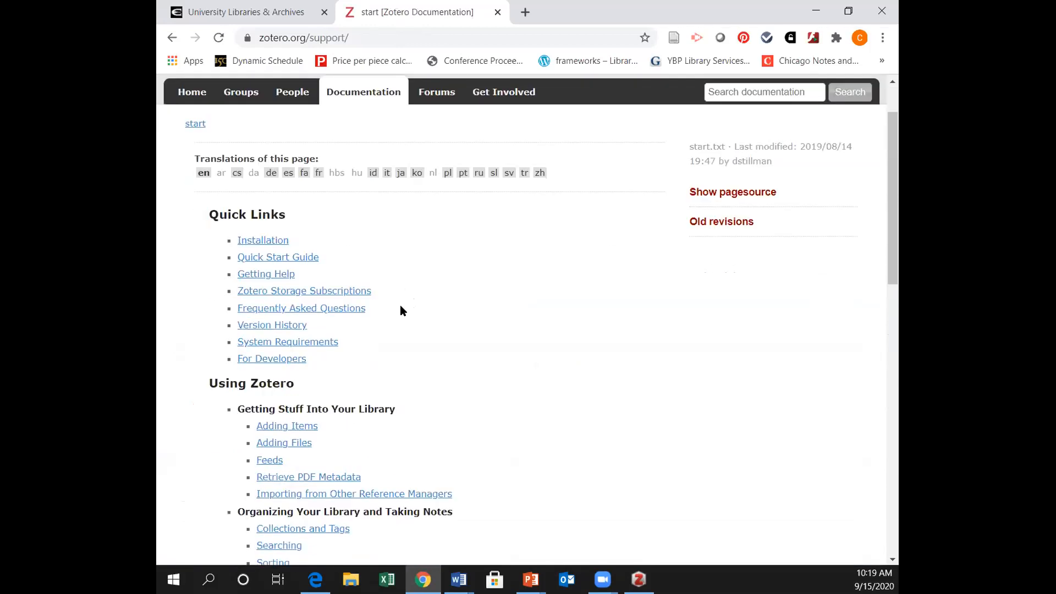
scroll(409, 310, up, 3)
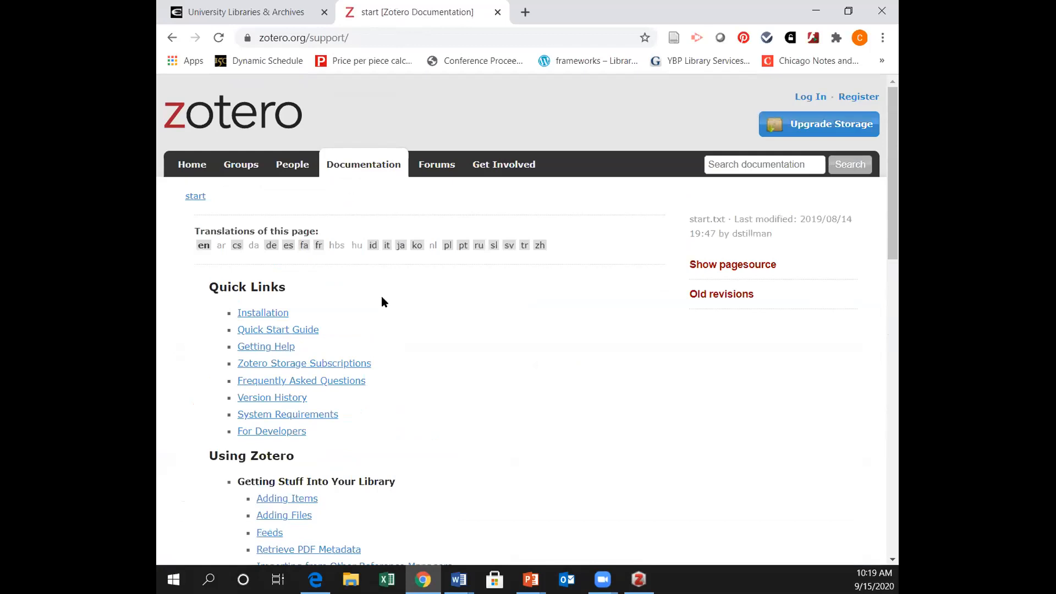
scroll(401, 358, down, 7)
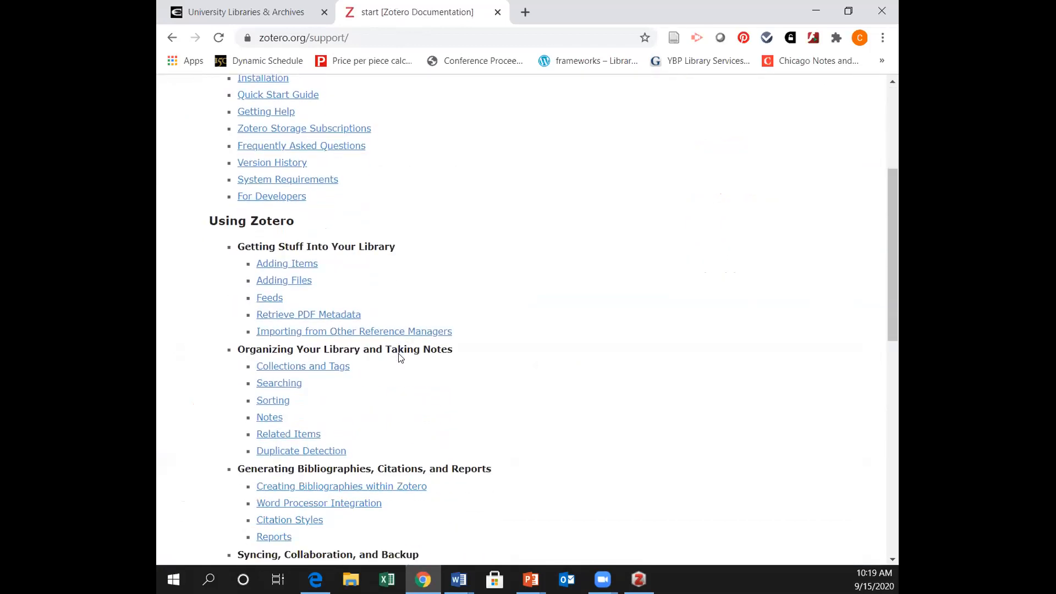
scroll(464, 354, down, 6)
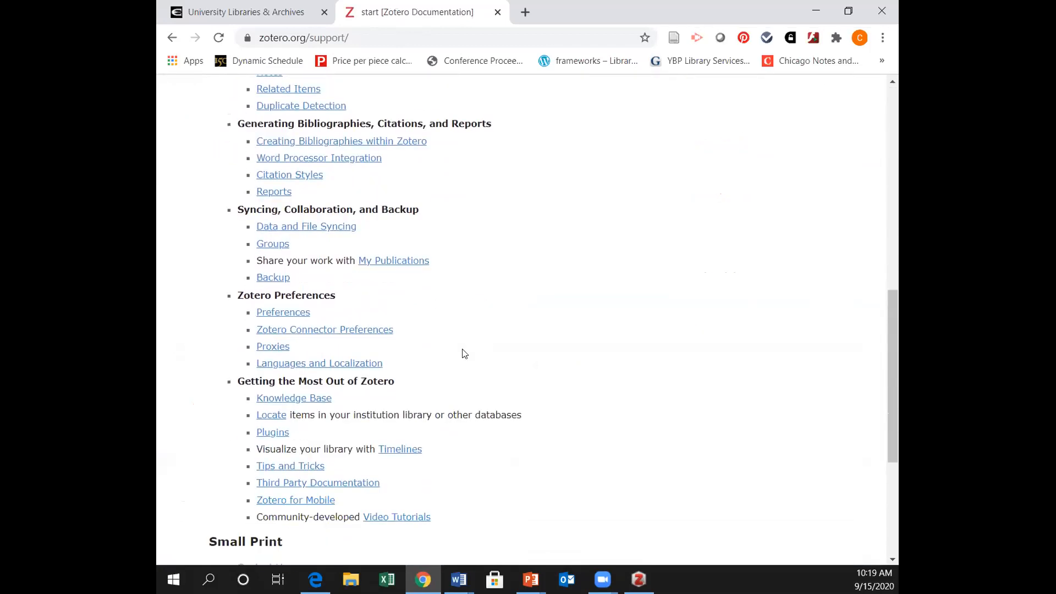
scroll(283, 310, down, 2)
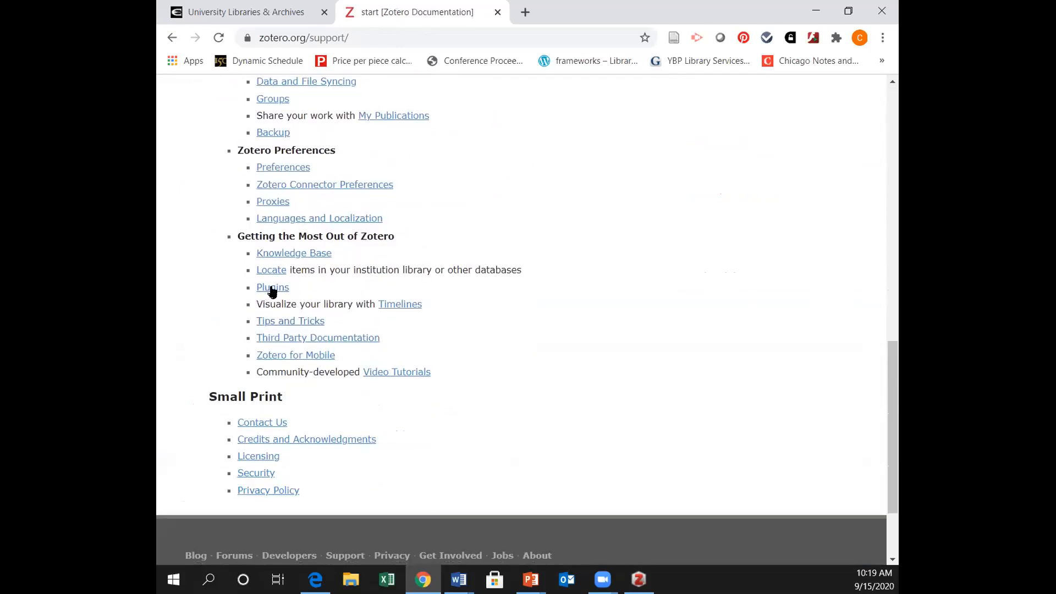
click(272, 288)
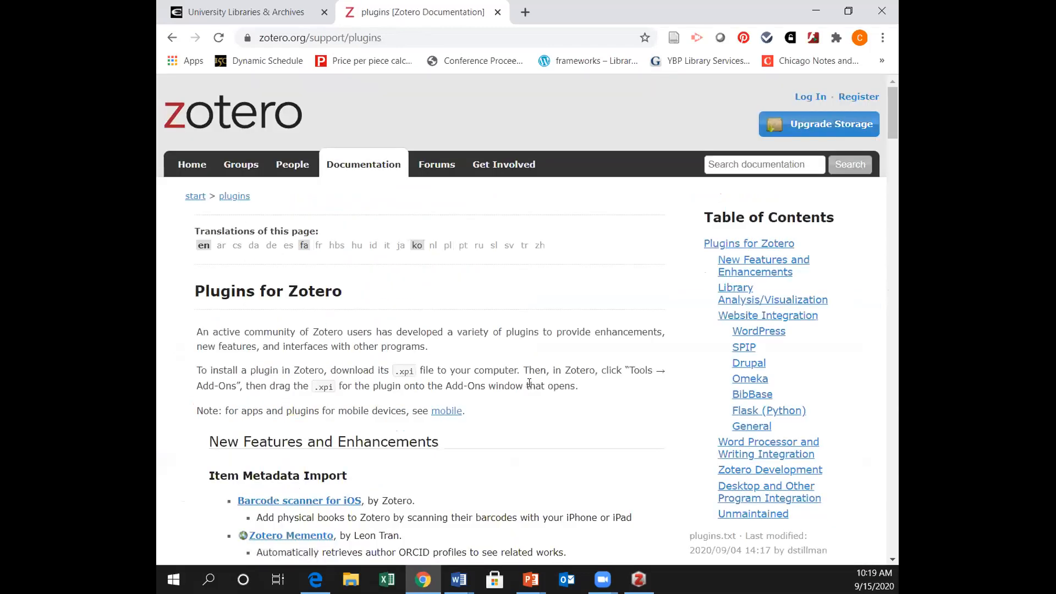
- Look through the Zotero plugins list as far as the Word Processor and Writing Integration section
scroll(529, 383, down, 4)
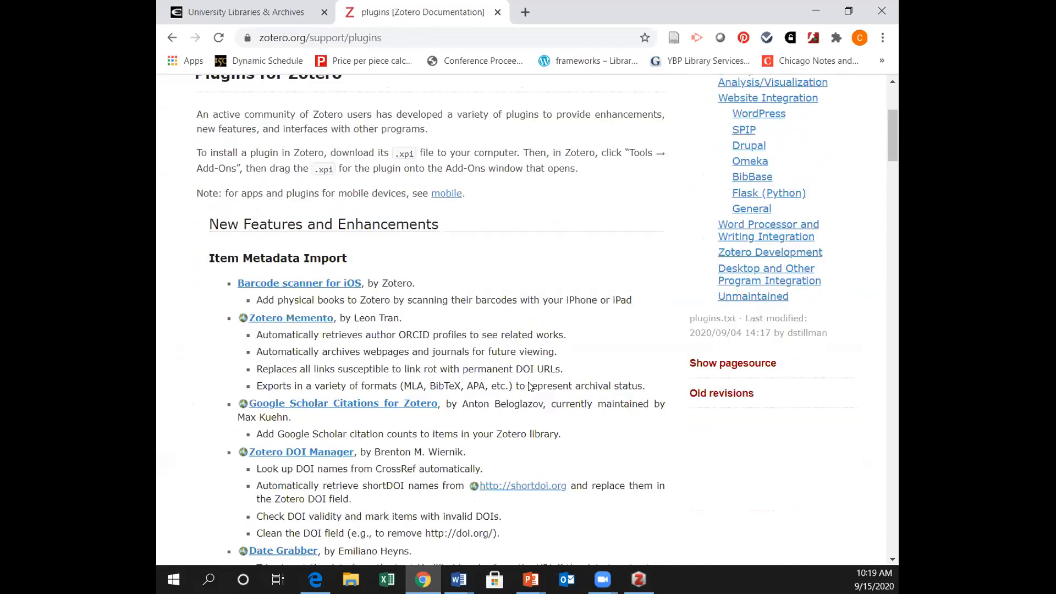
scroll(529, 384, down, 8)
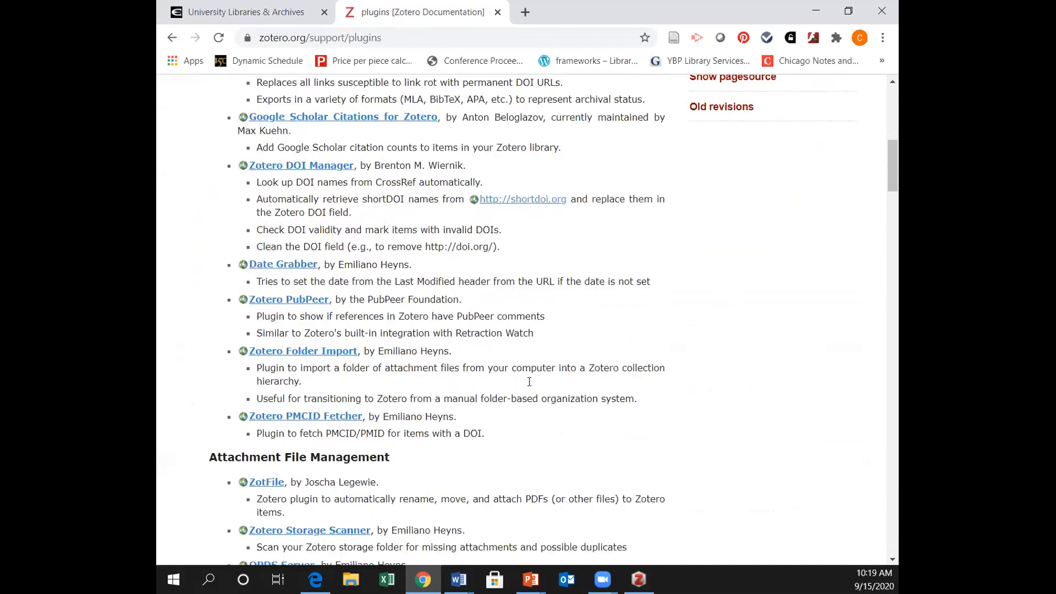
scroll(528, 382, down, 6)
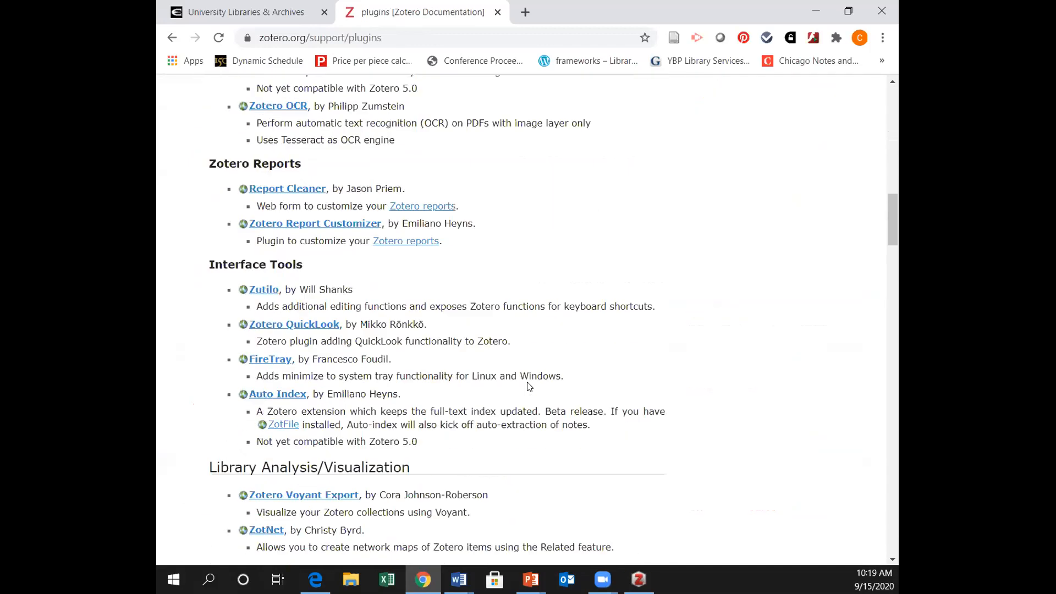
scroll(529, 387, down, 11)
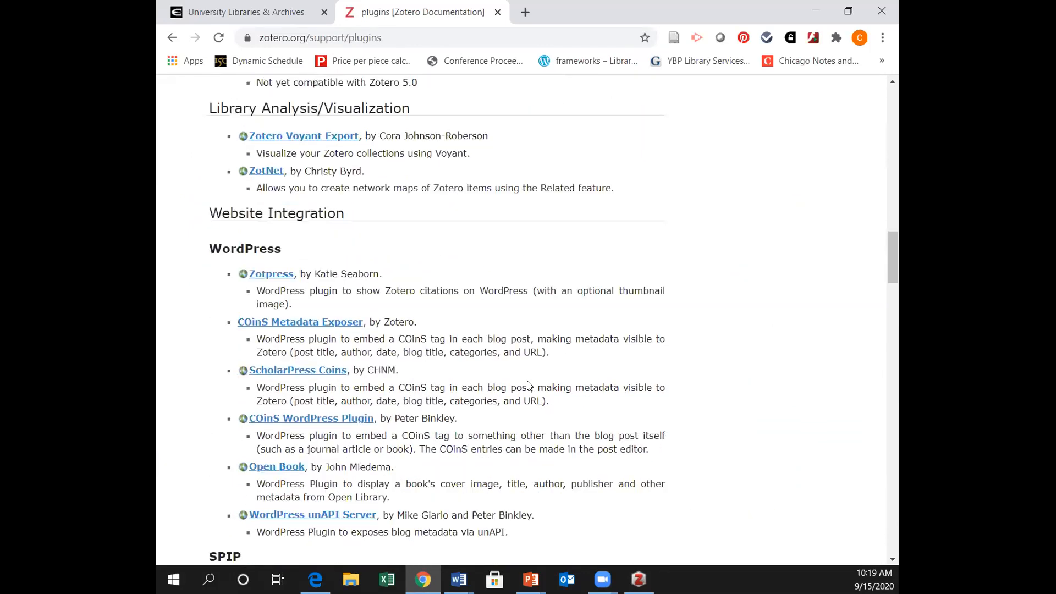
scroll(527, 384, down, 7)
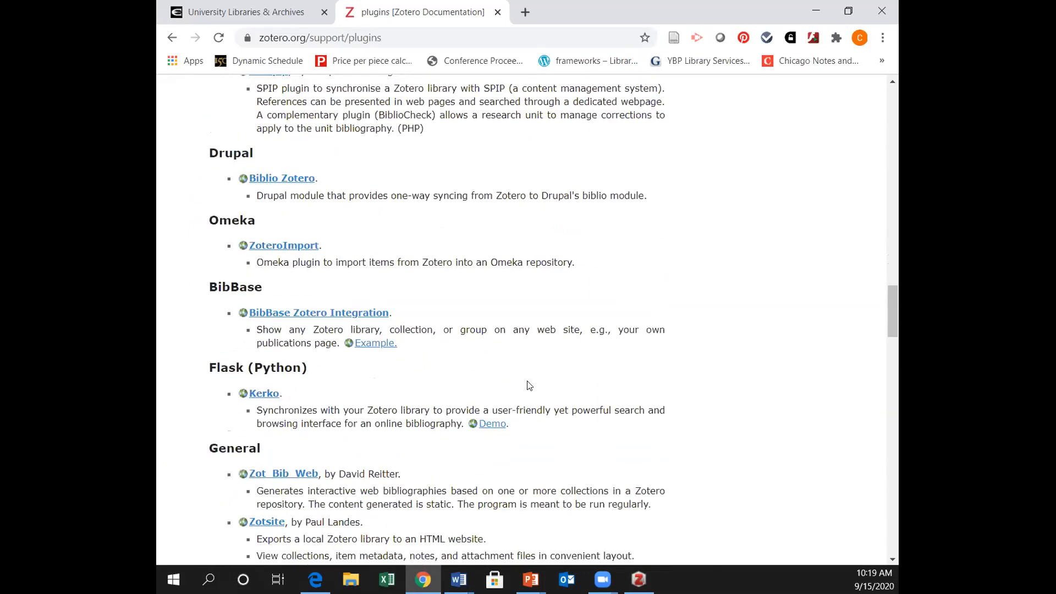
scroll(530, 385, down, 5)
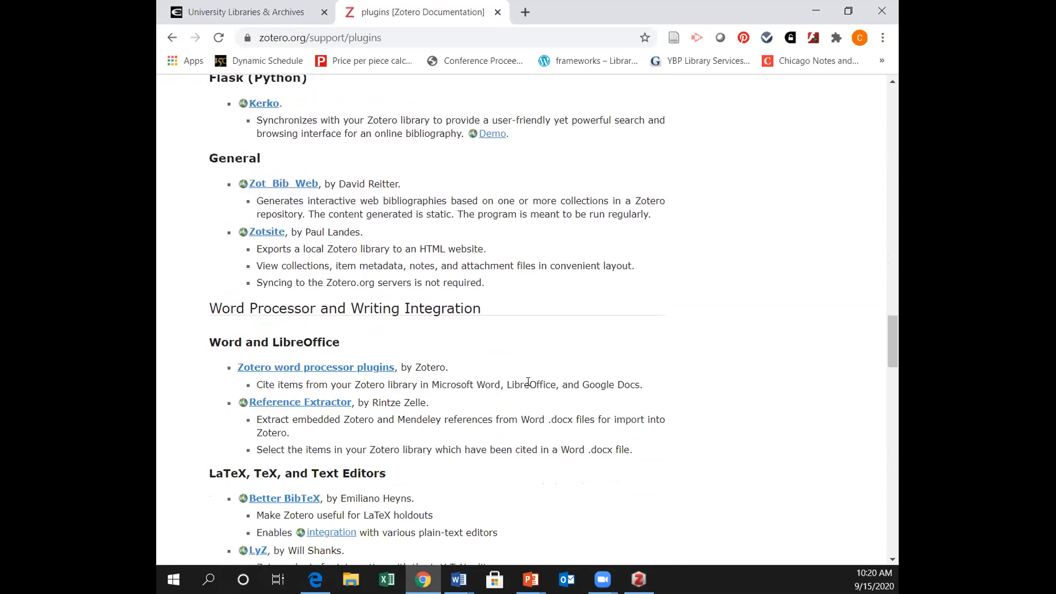
scroll(528, 382, down, 1)
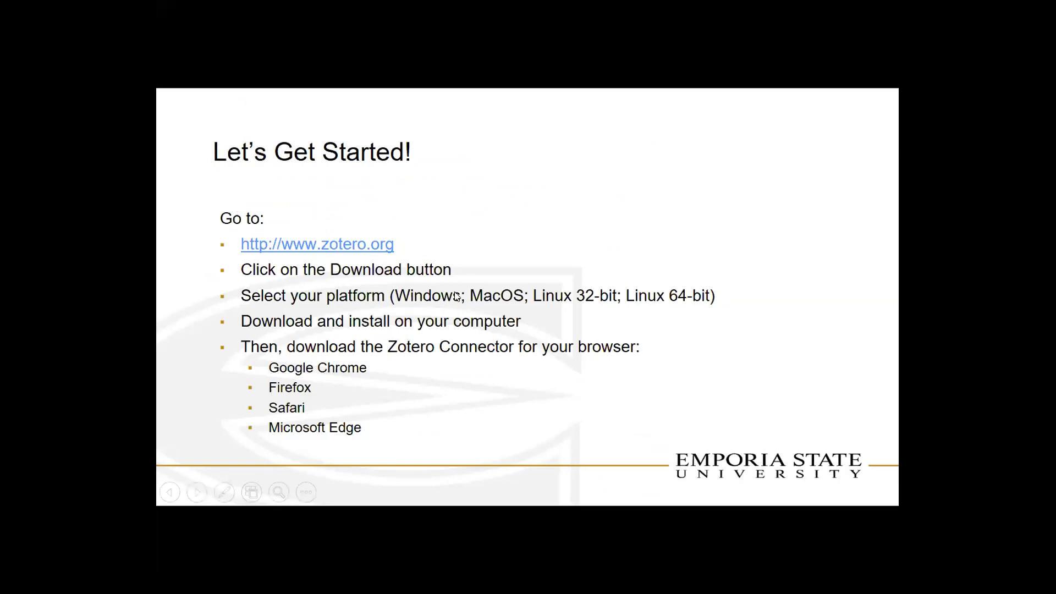
click(453, 292)
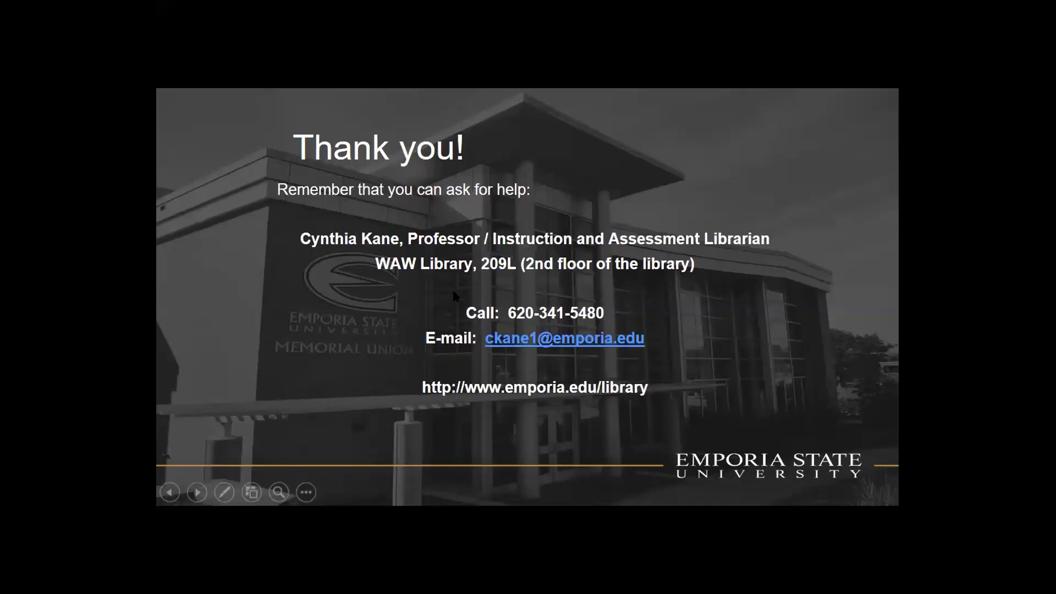